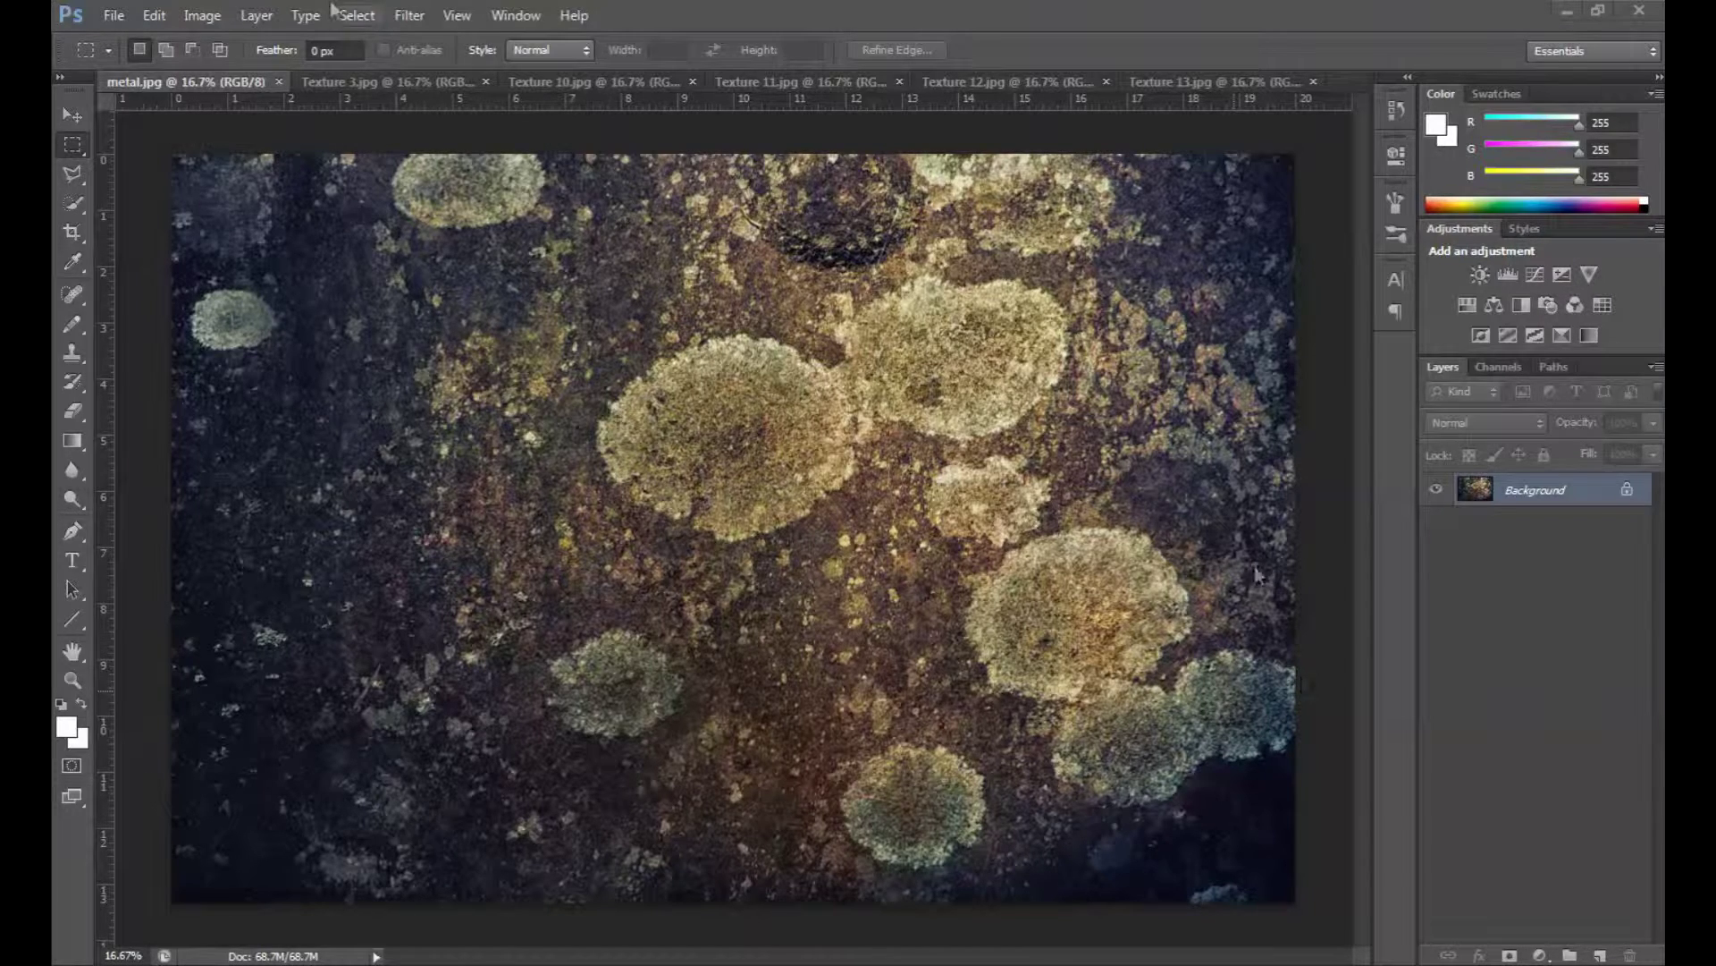
pyautogui.click(410, 16)
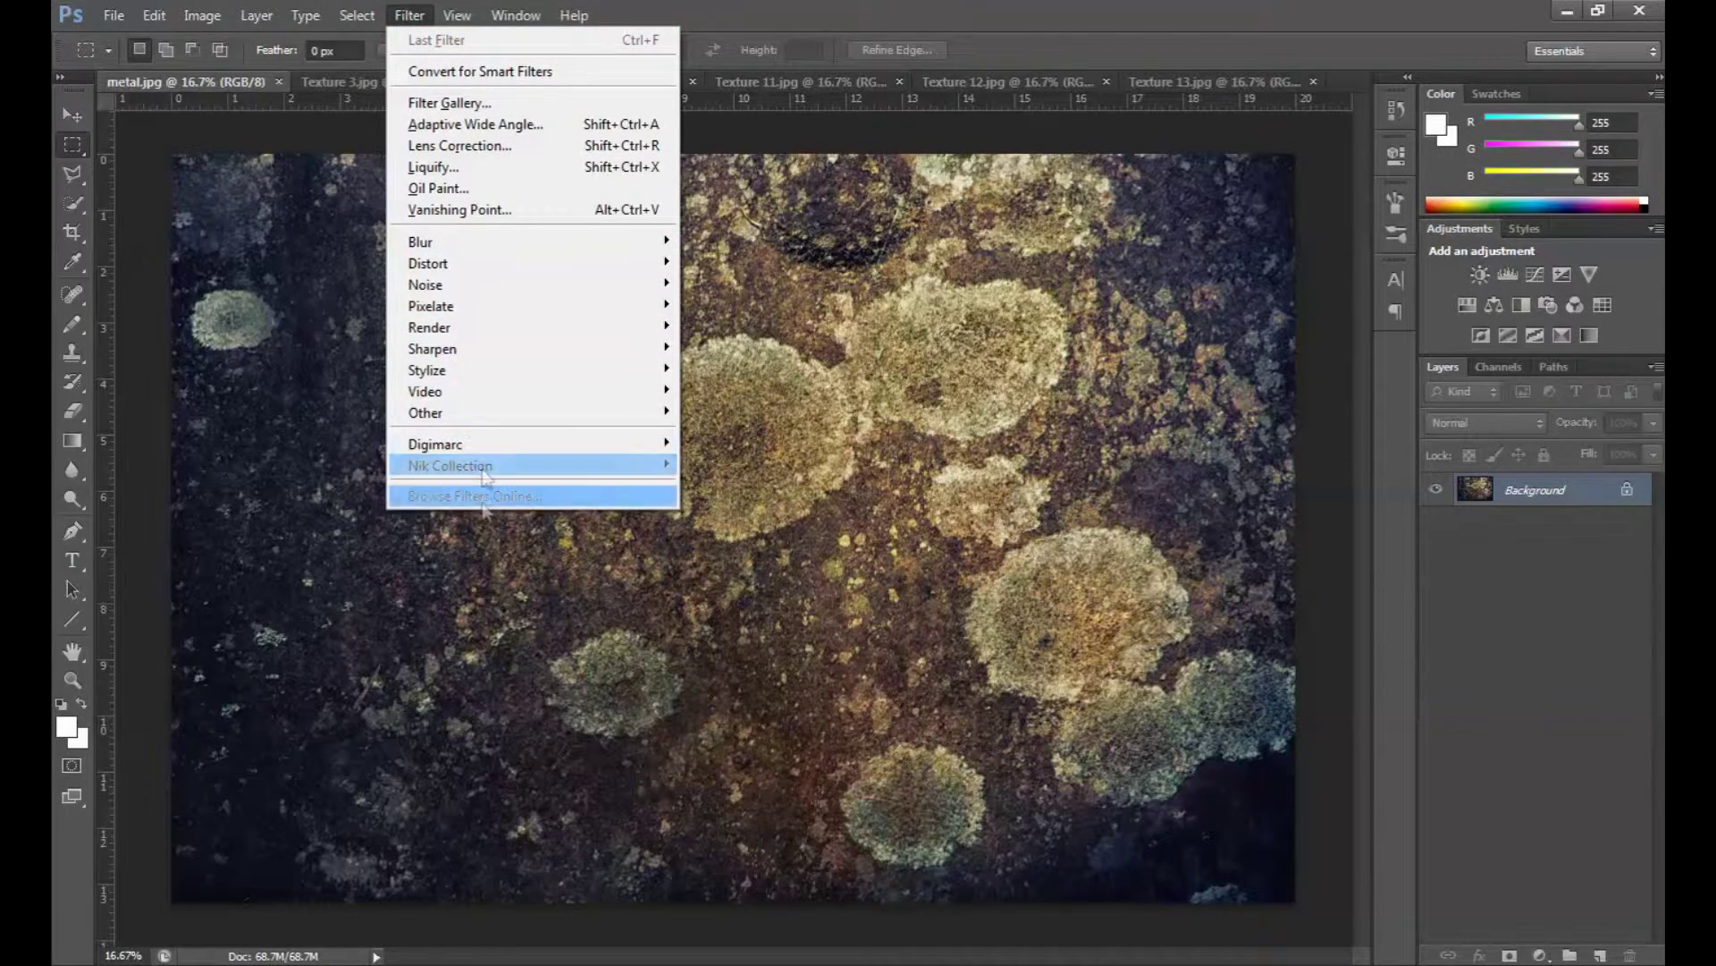
pyautogui.moveTo(476, 467)
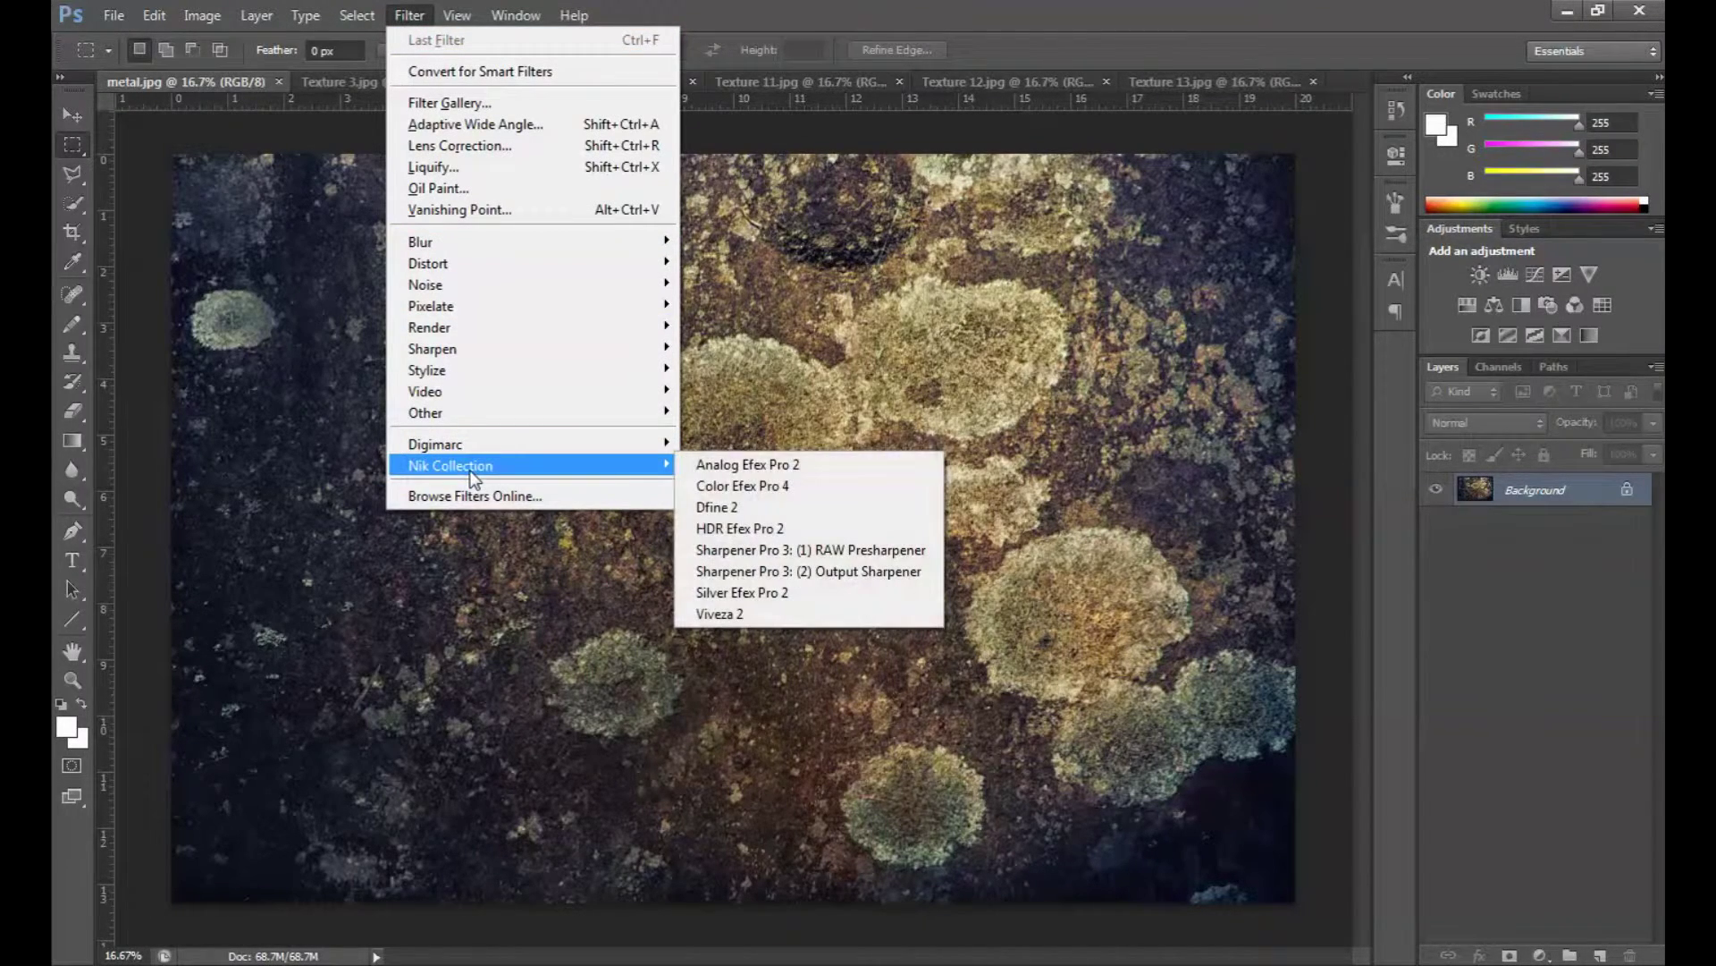
pyautogui.click(733, 483)
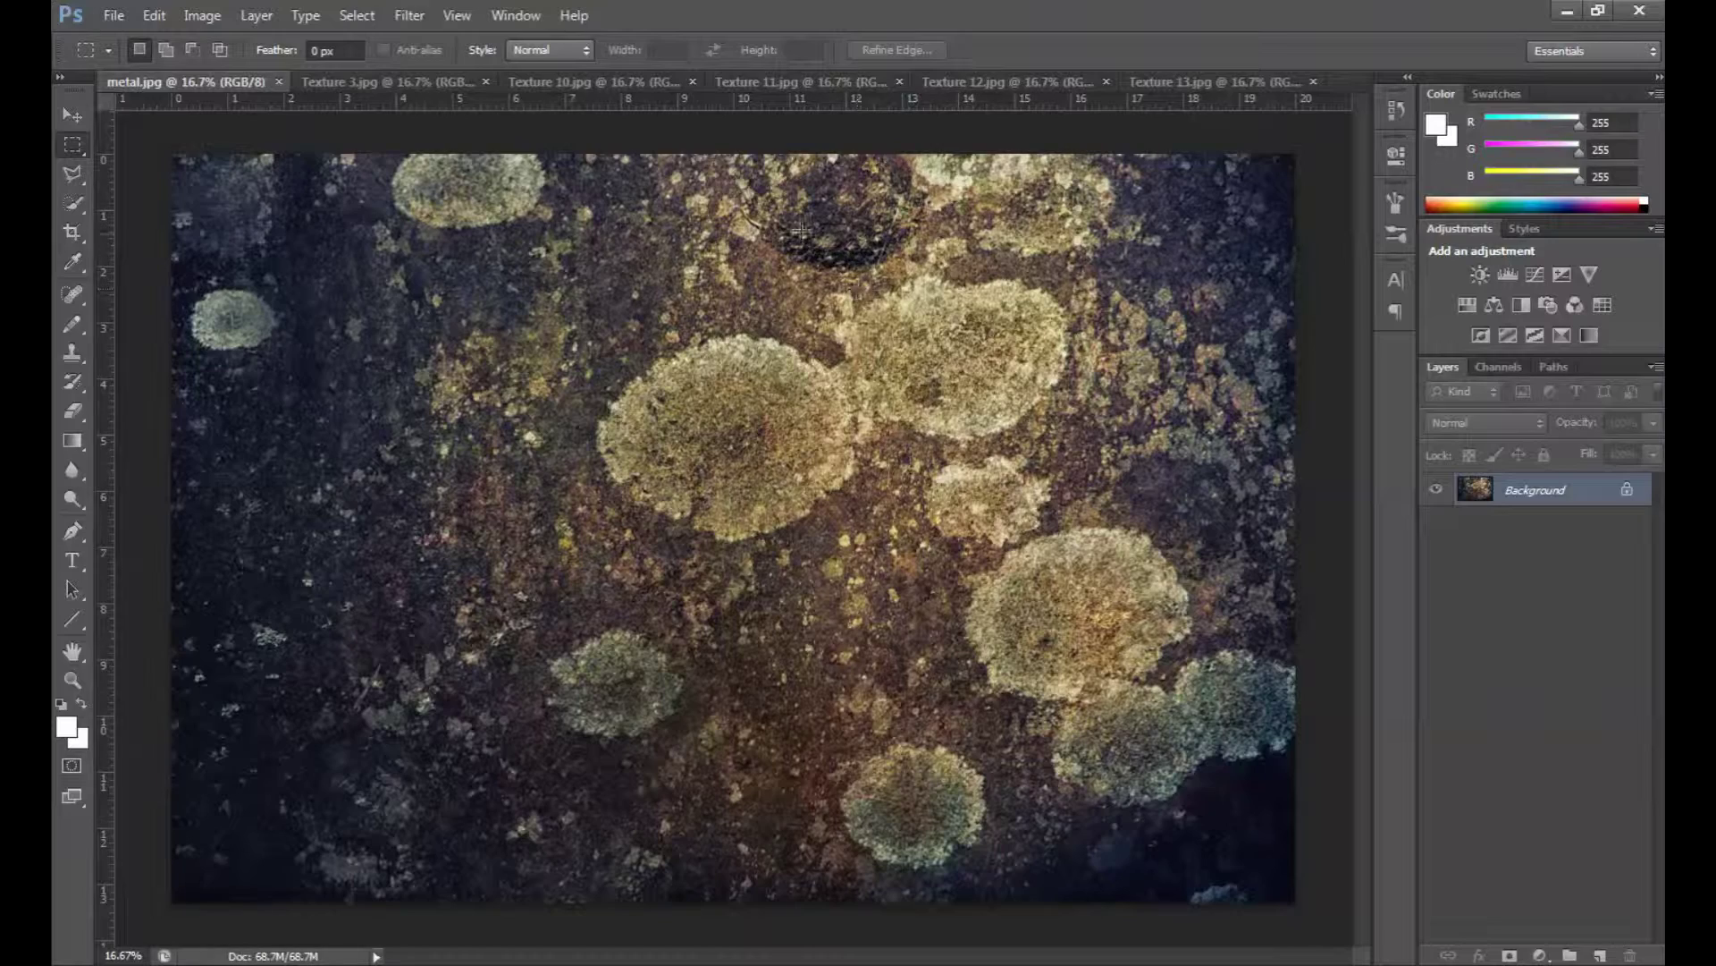
# Look through the open texture images one after another, from Texture 3.jpg to Texture 13.jpg.
pyautogui.click(417, 87)
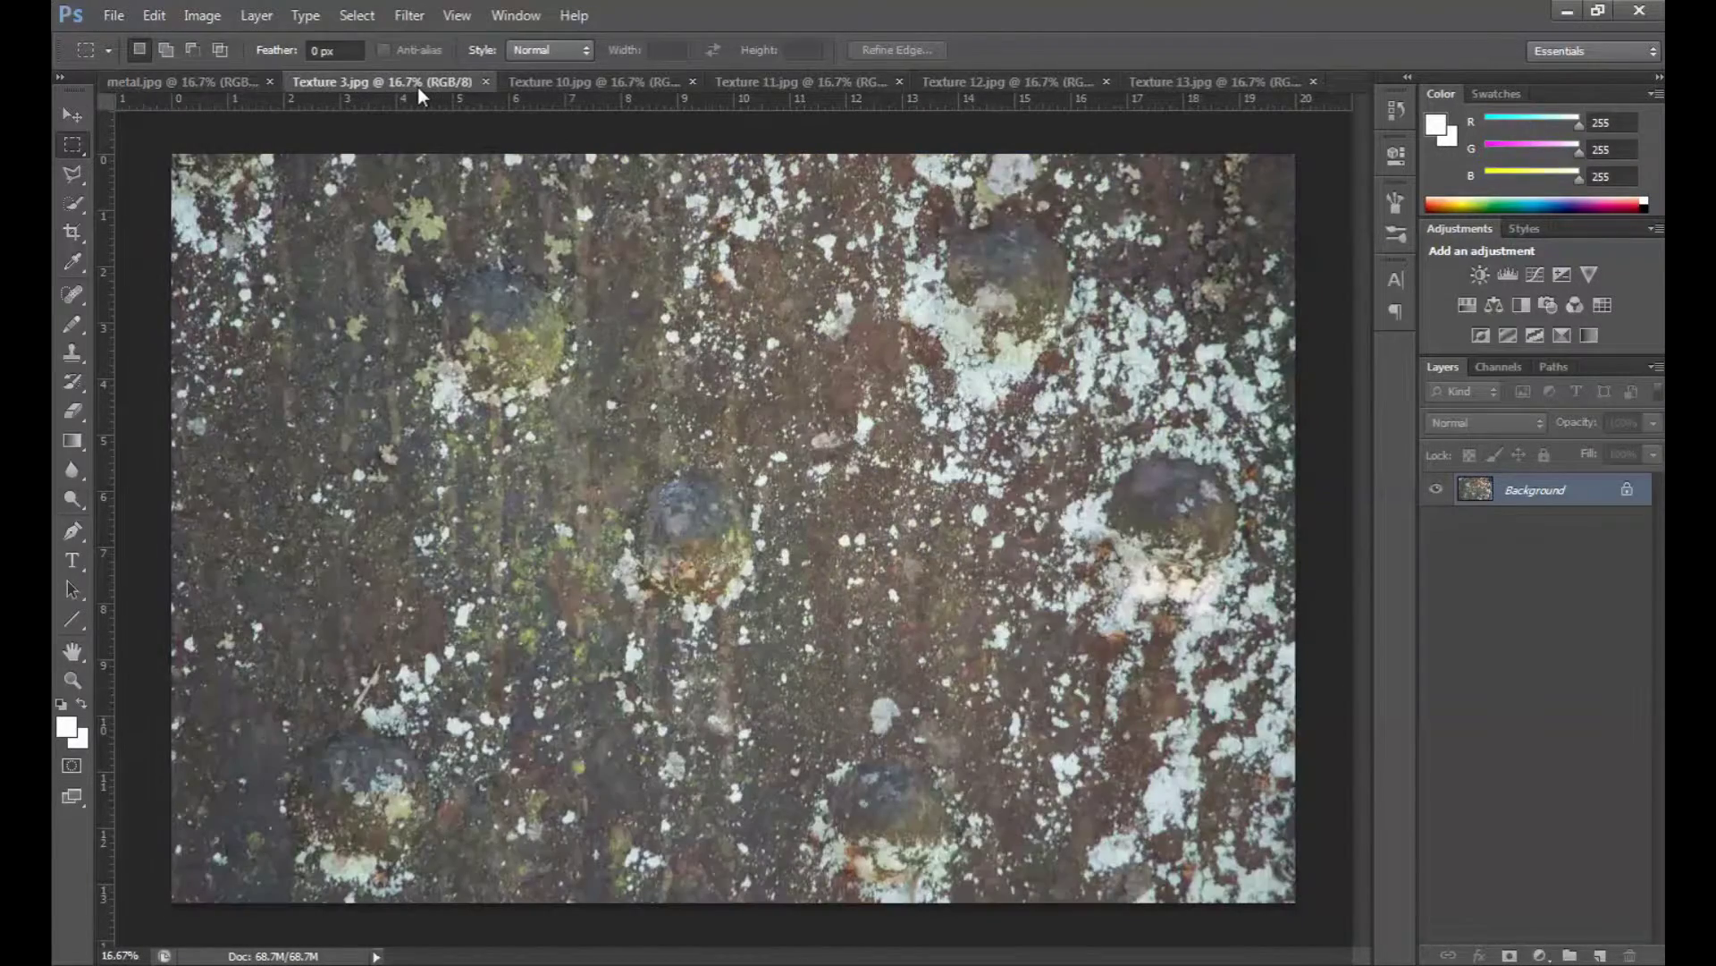
pyautogui.click(608, 77)
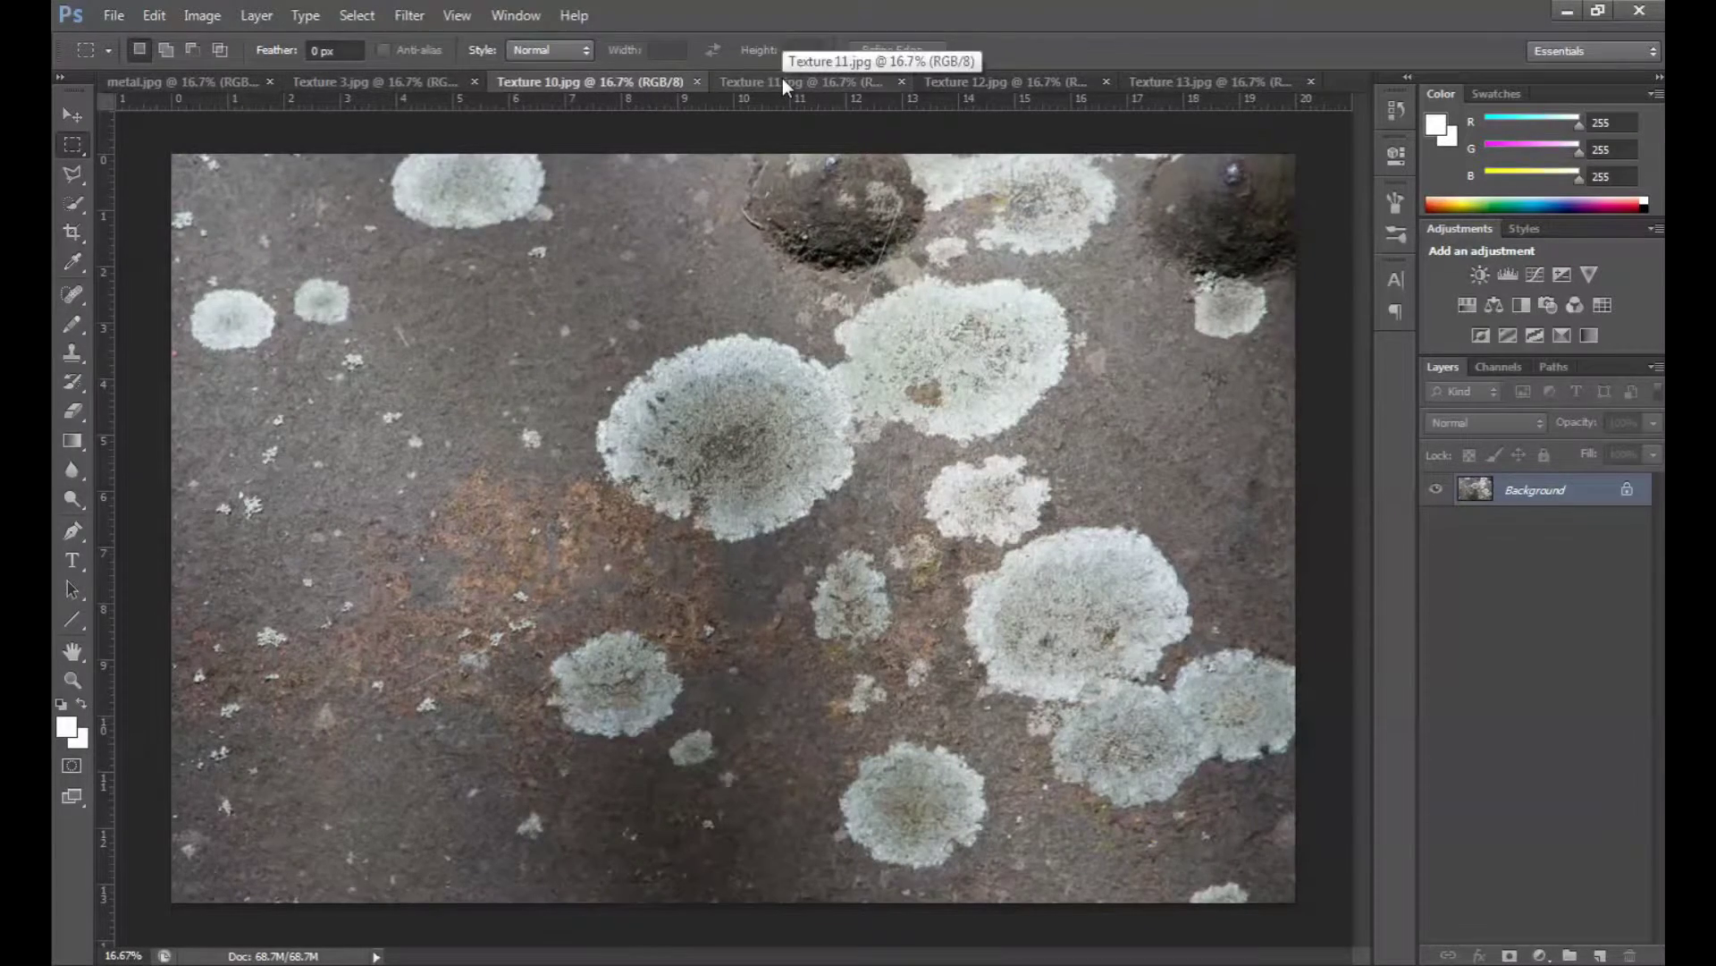
pyautogui.click(782, 78)
pyautogui.click(1005, 78)
pyautogui.click(1166, 84)
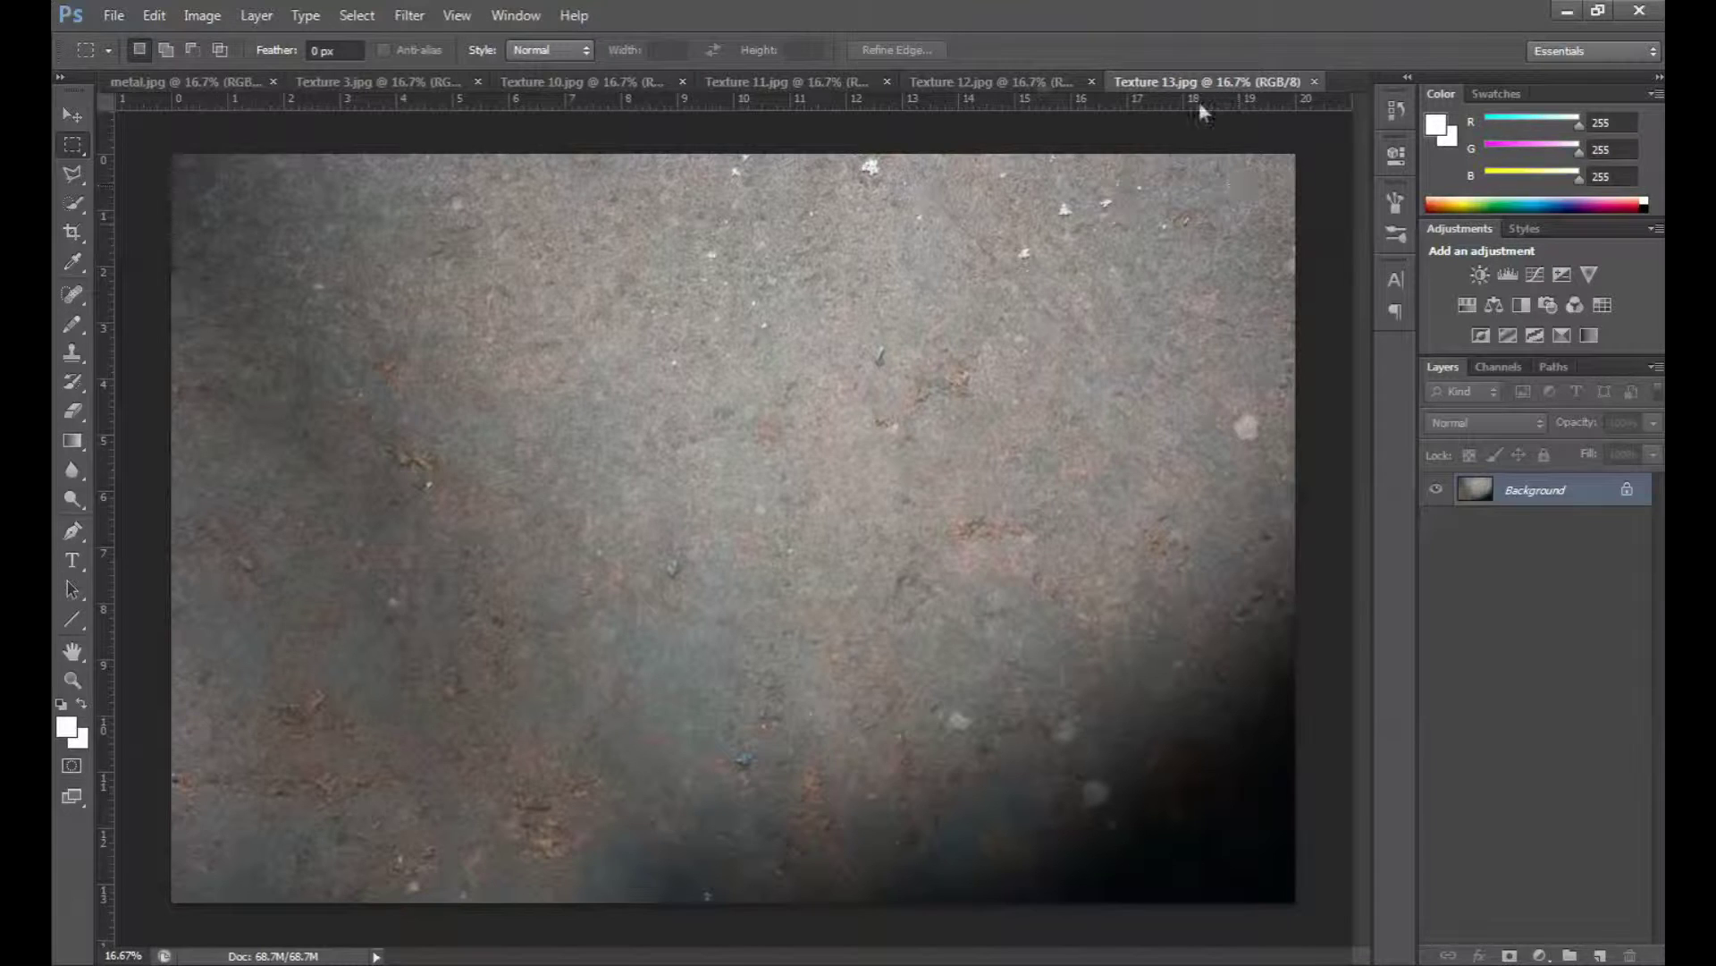
# Copy the whole Texture 12.jpg image, close that file, and paste the copy as a new layer in Texture 13.jpg.
pyautogui.click(1032, 77)
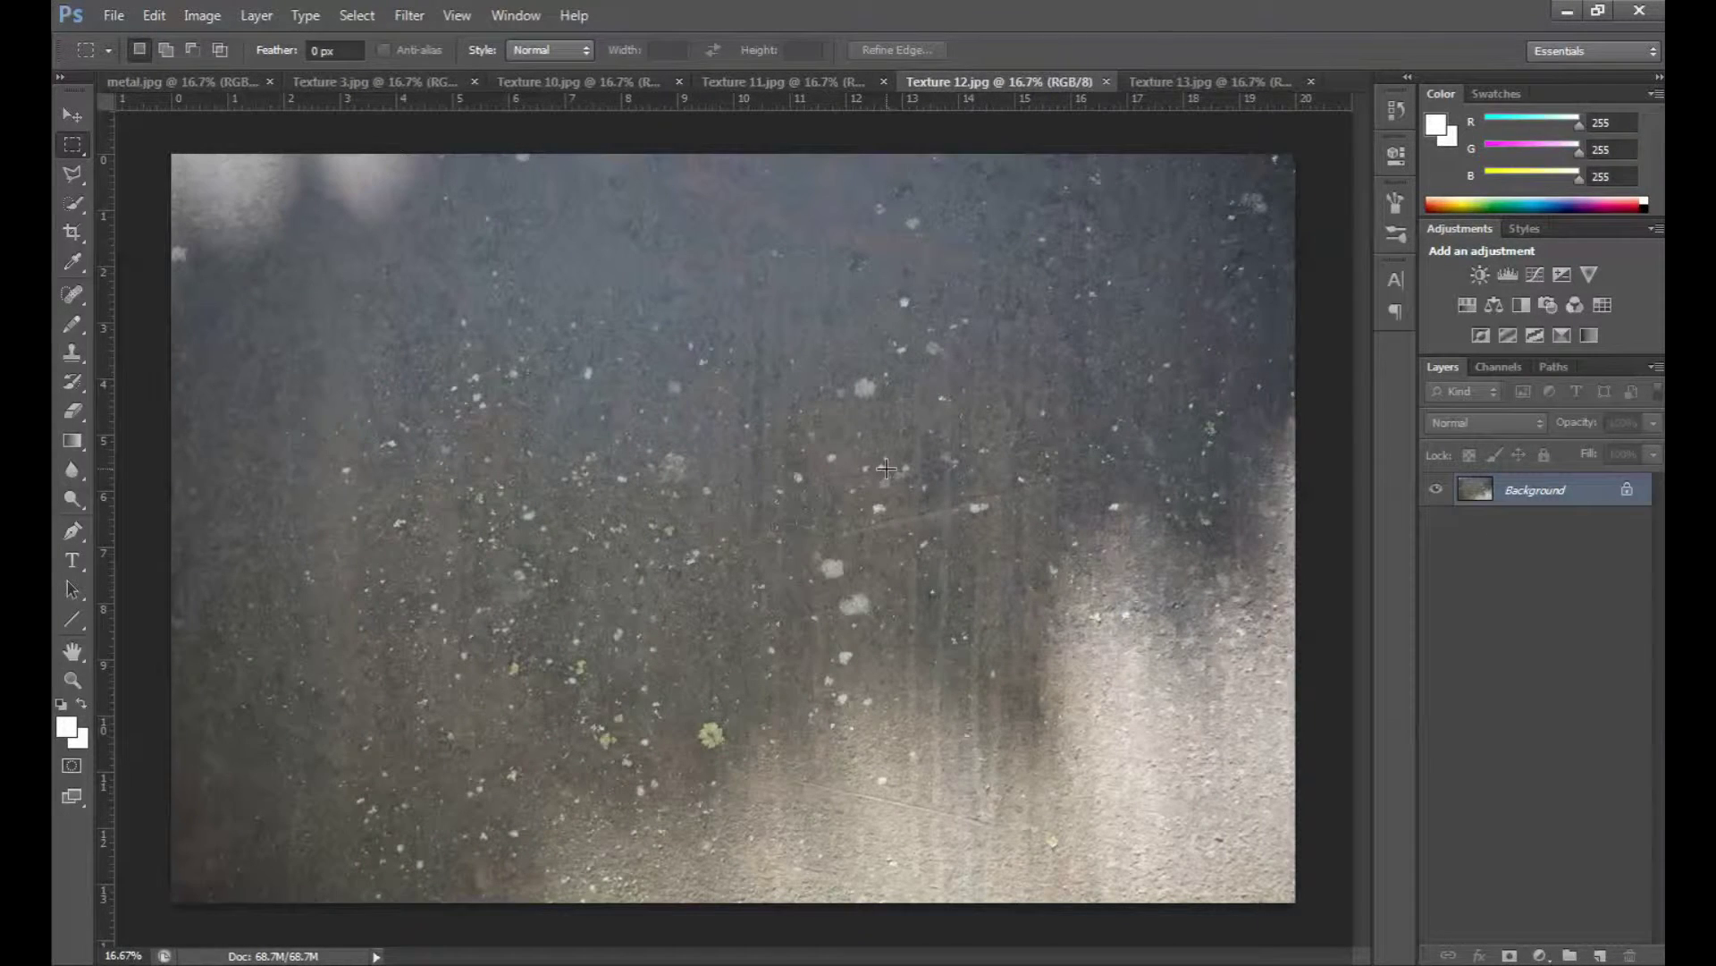
pyautogui.hotkey('ctrl', 'a')
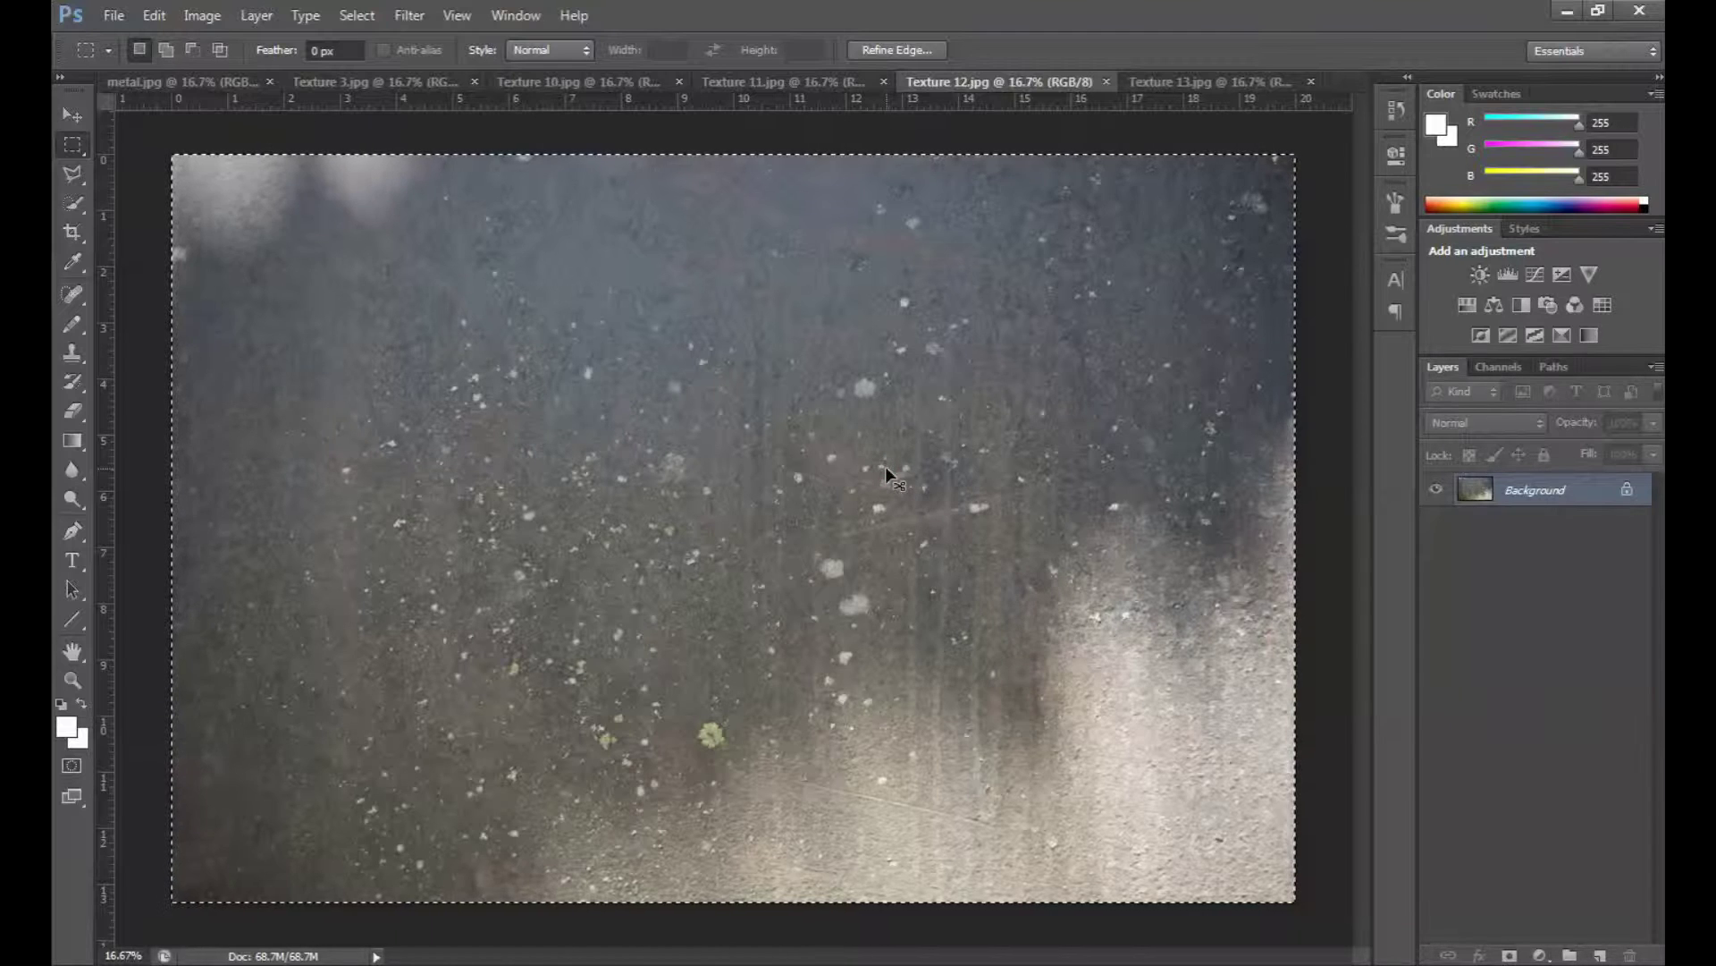
pyautogui.hotkey('ctrl', 'w')
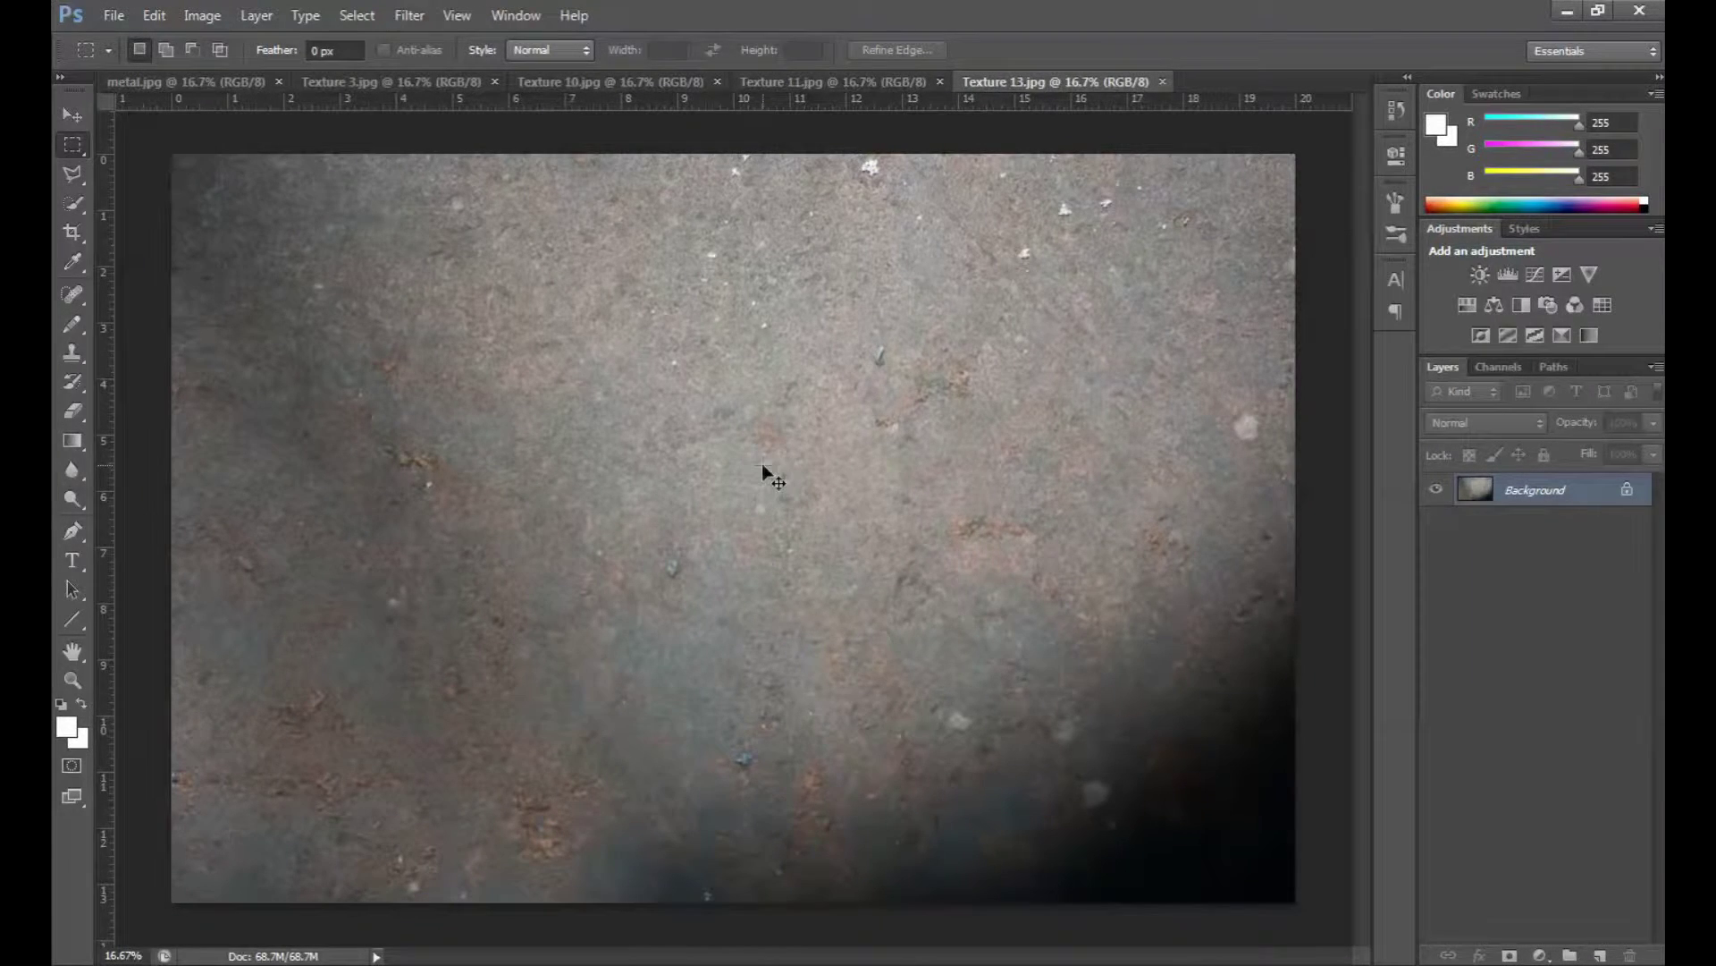
pyautogui.hotkey('ctrl', 'v')
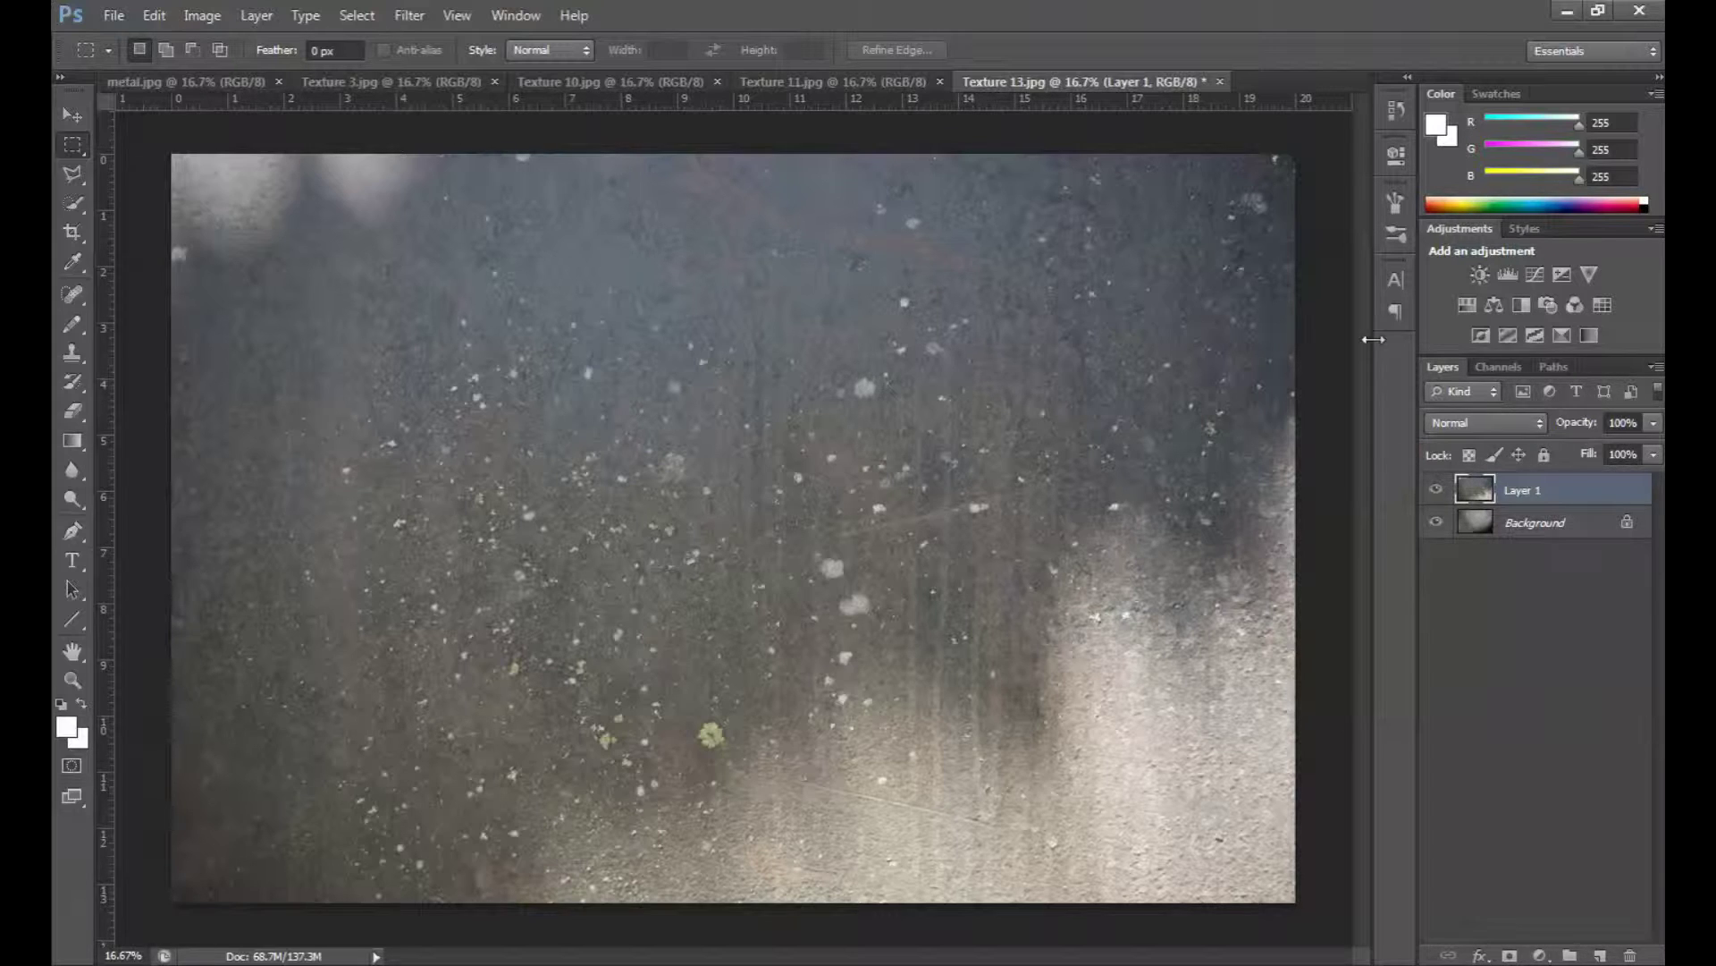
# Try several blend modes on the pasted Texture 12 layer, starting at Screen, and settle on Hard Light.
pyautogui.click(1519, 418)
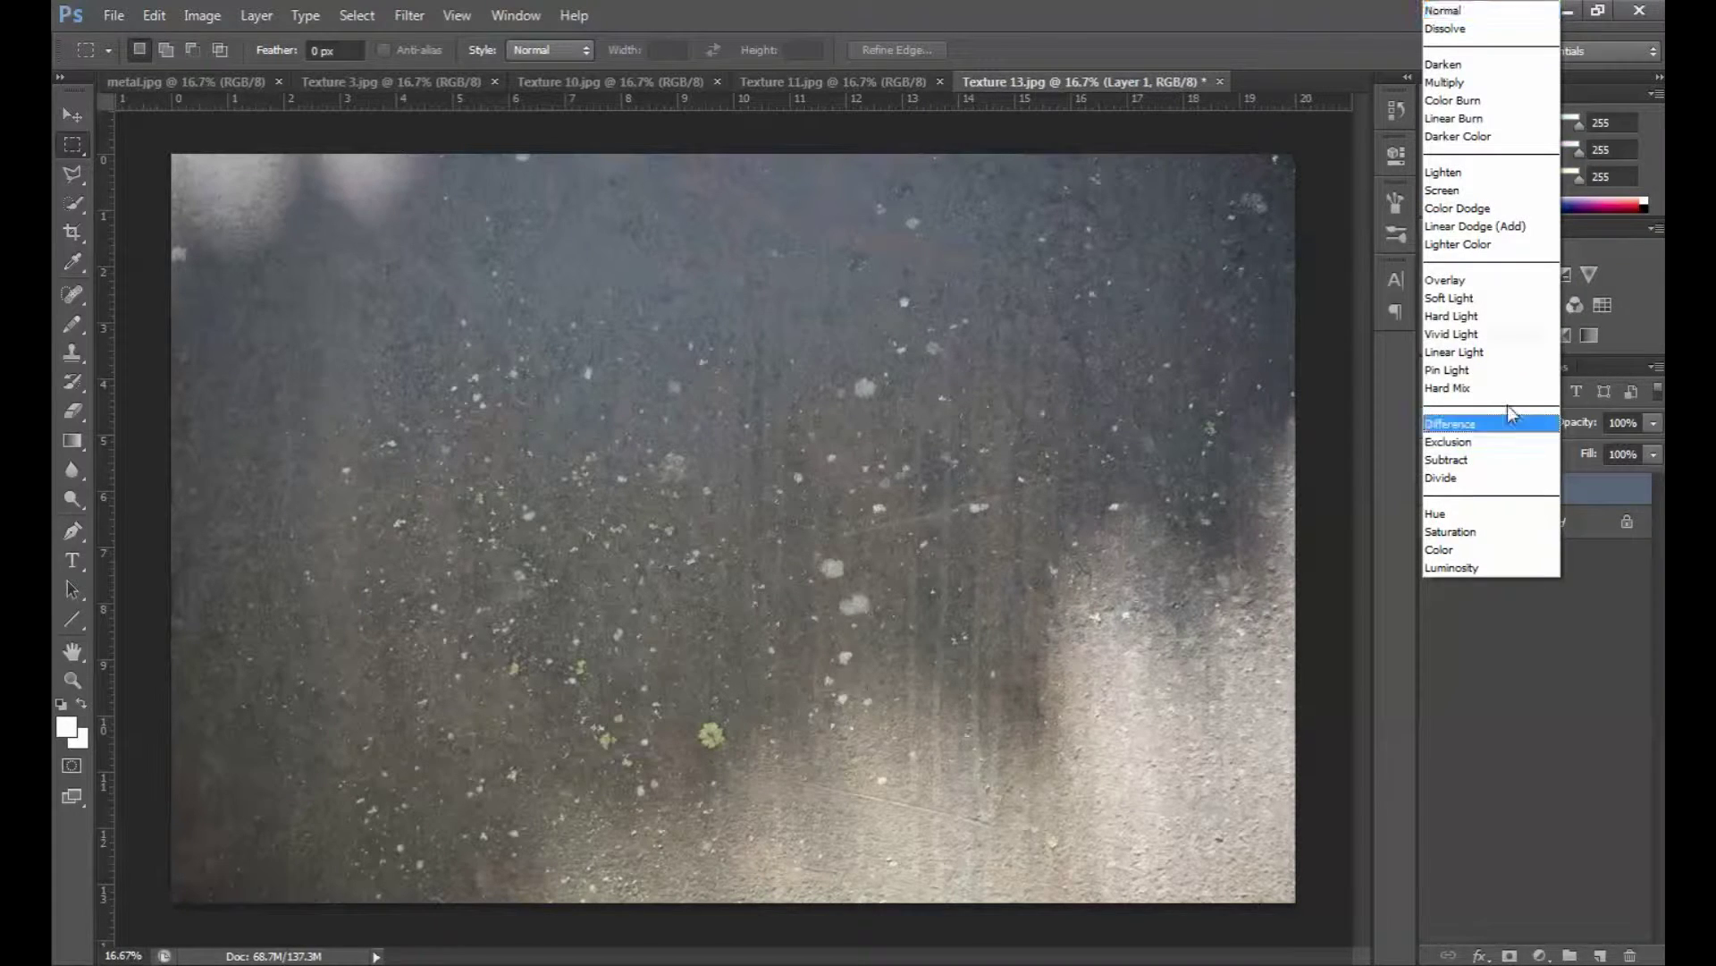
pyautogui.click(1468, 188)
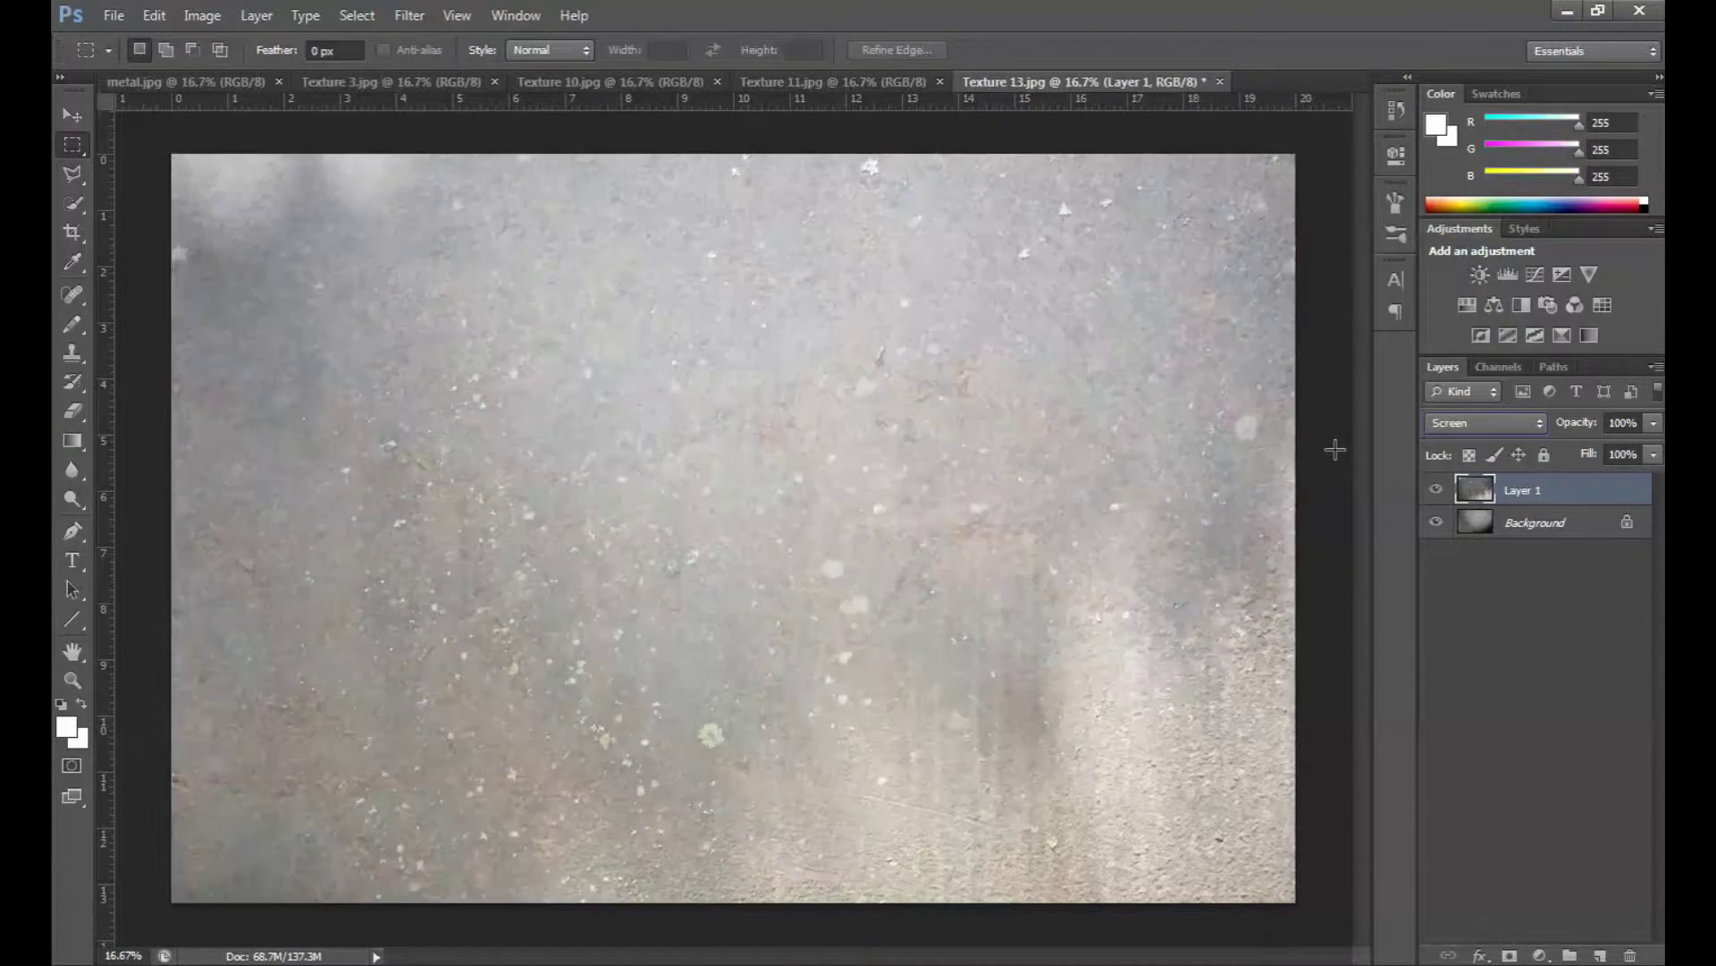
pyautogui.press('Down')
pyautogui.press('Down')
pyautogui.press('Down')
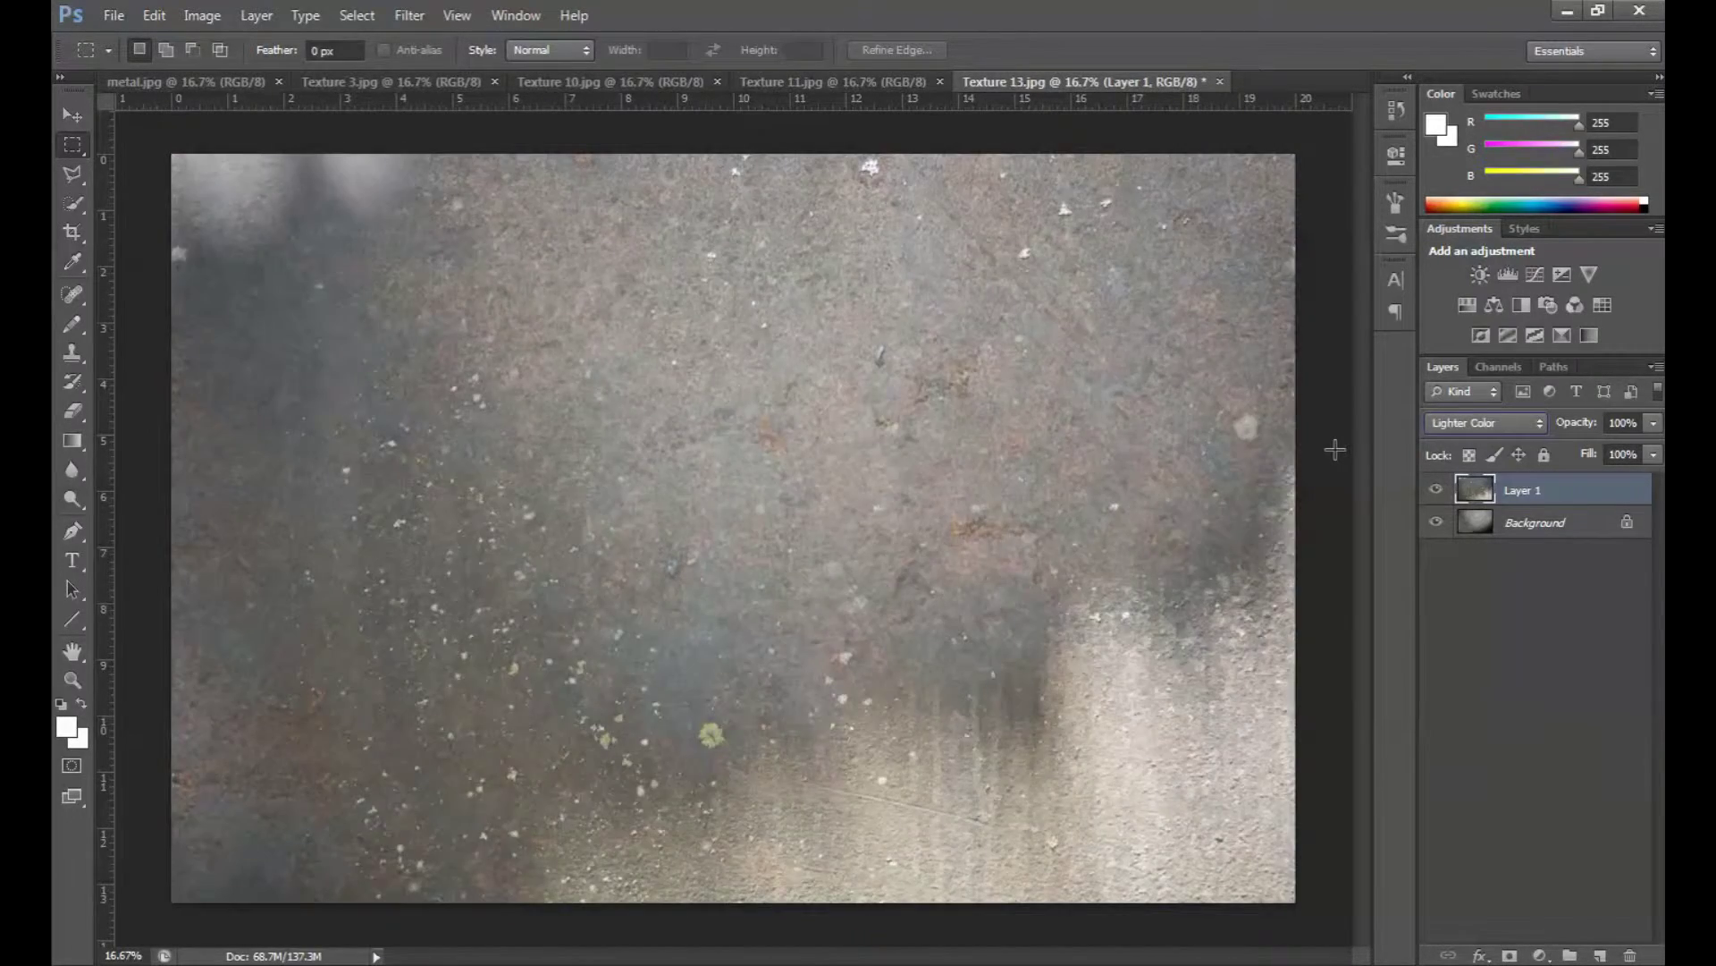
pyautogui.press('Down')
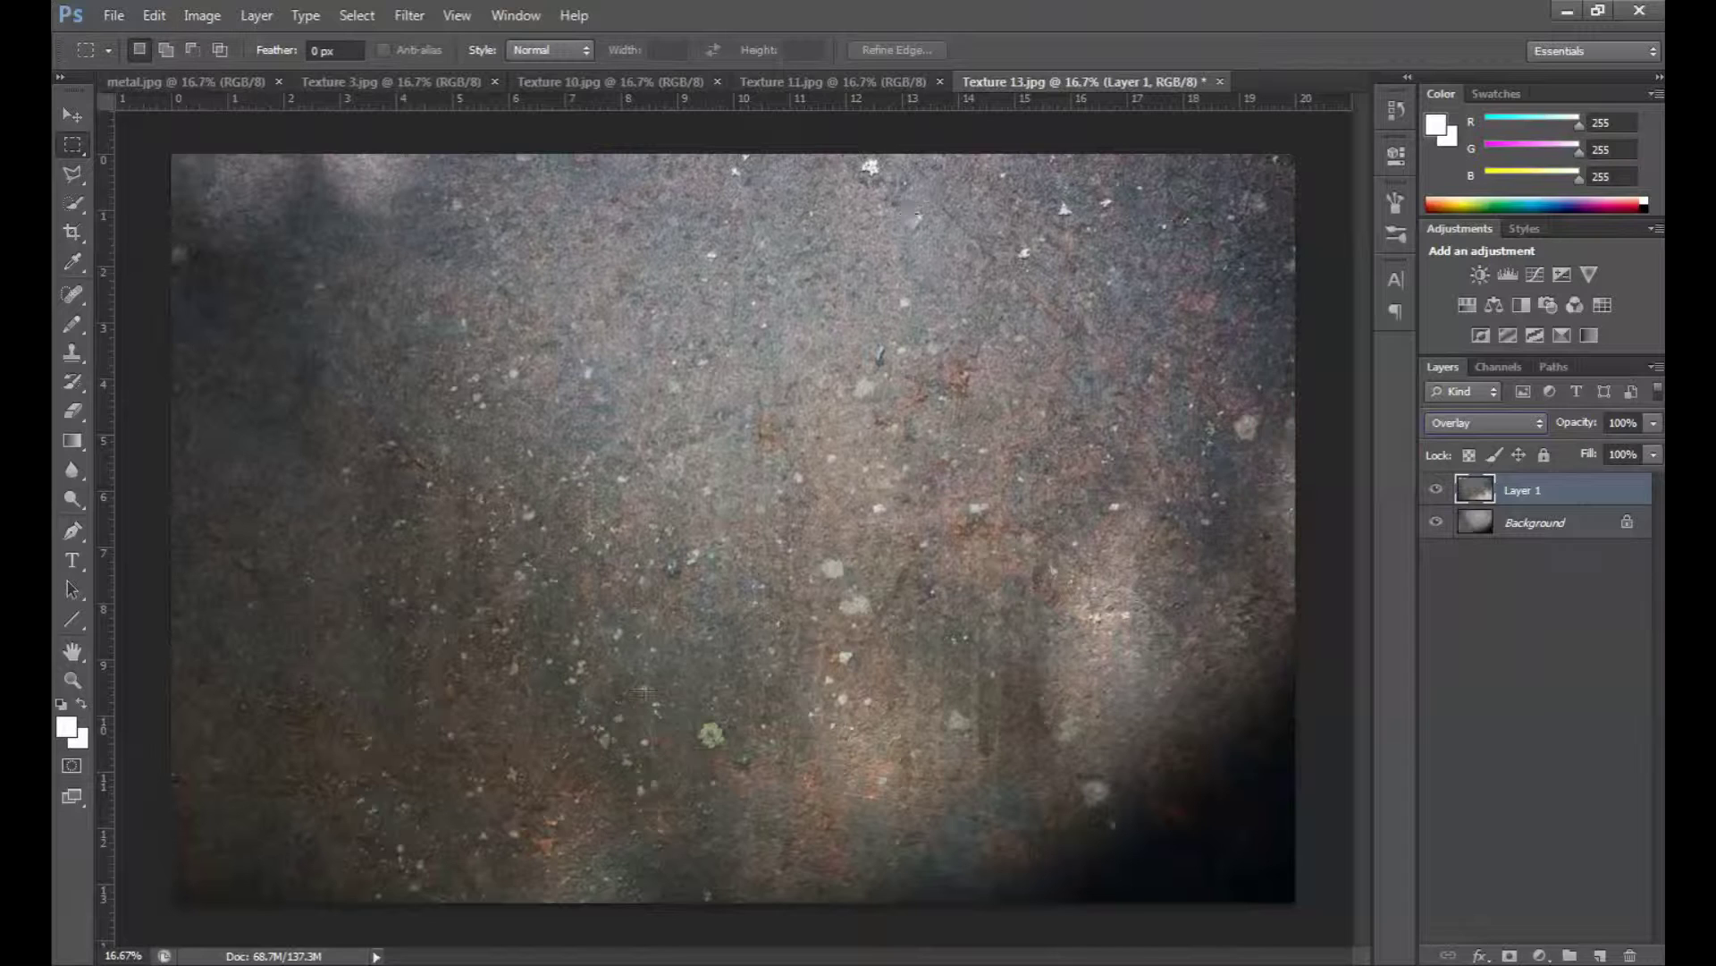
pyautogui.press('Down')
pyautogui.press('Down')
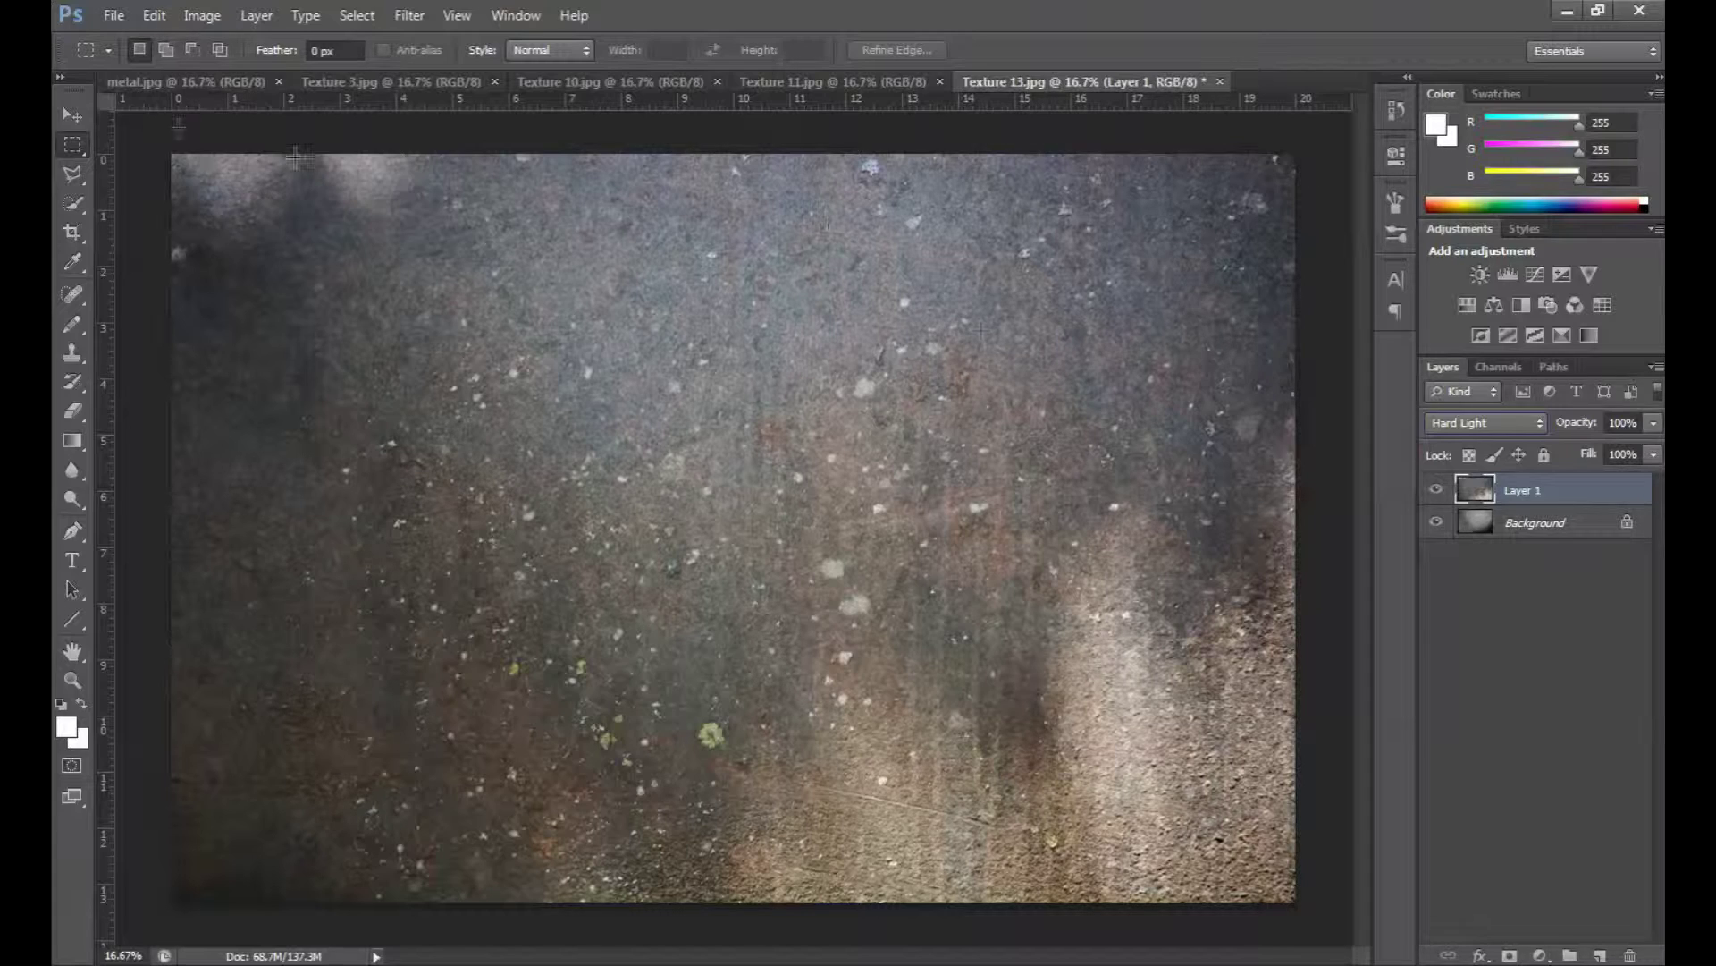
# Copy the whole Texture 11.jpg image, close that file, and paste it as the top layer in Texture 13.jpg.
pyautogui.click(182, 78)
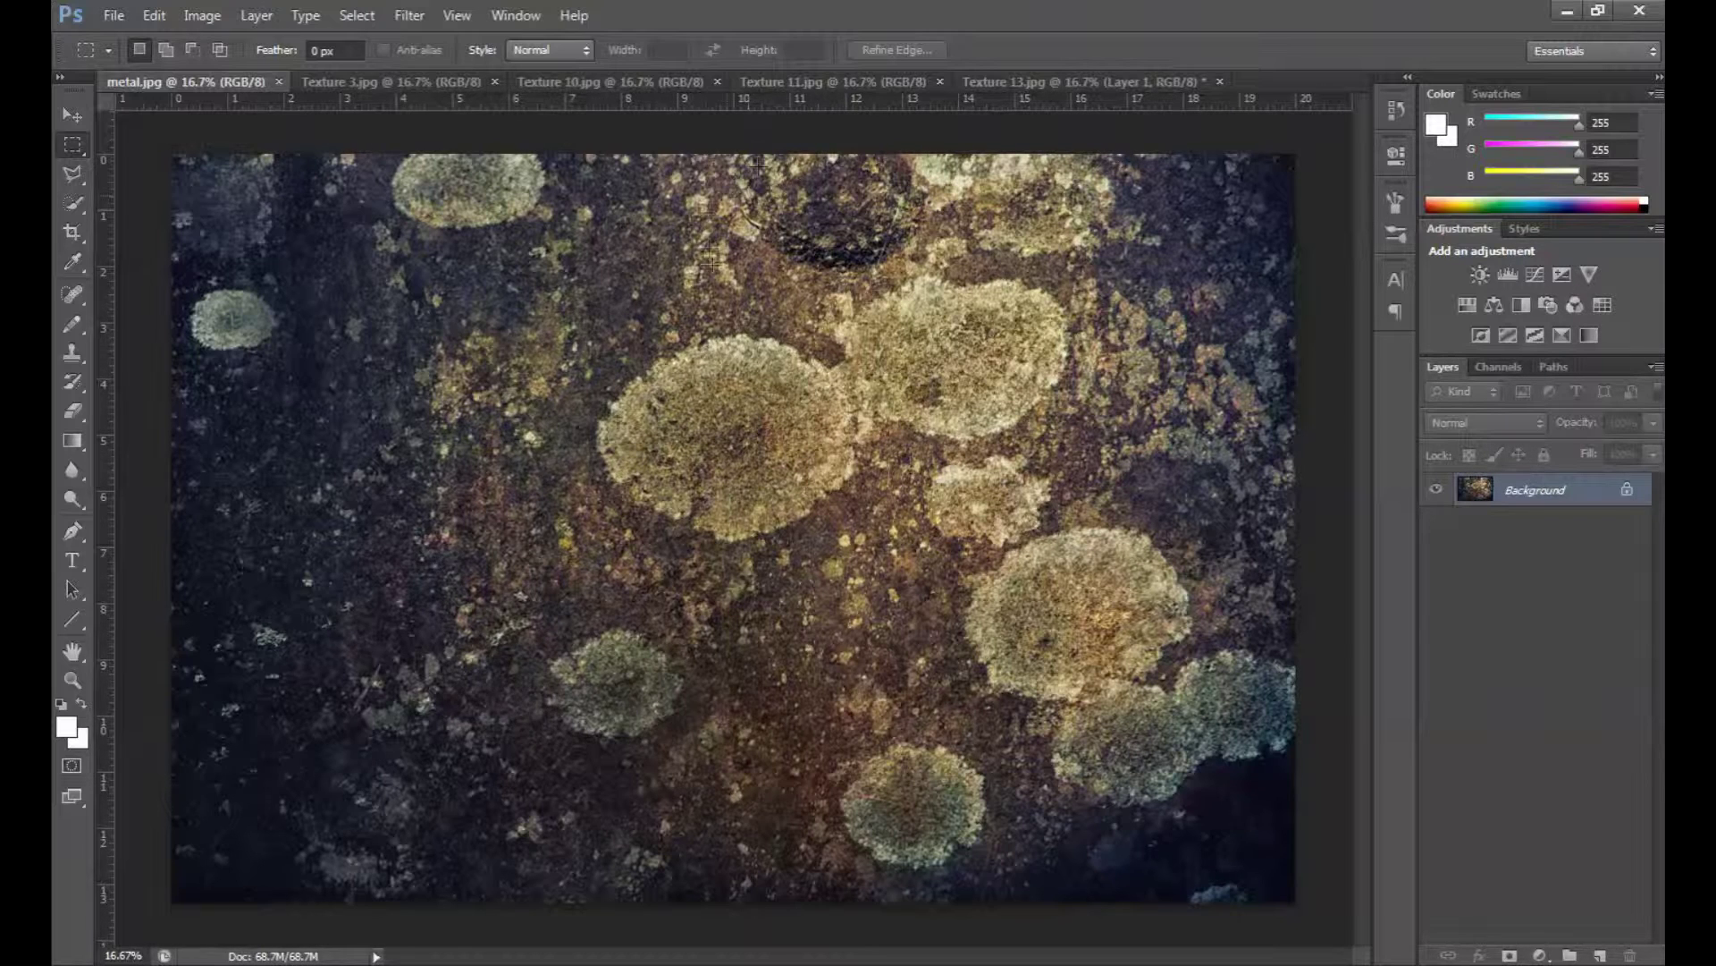
pyautogui.click(1082, 79)
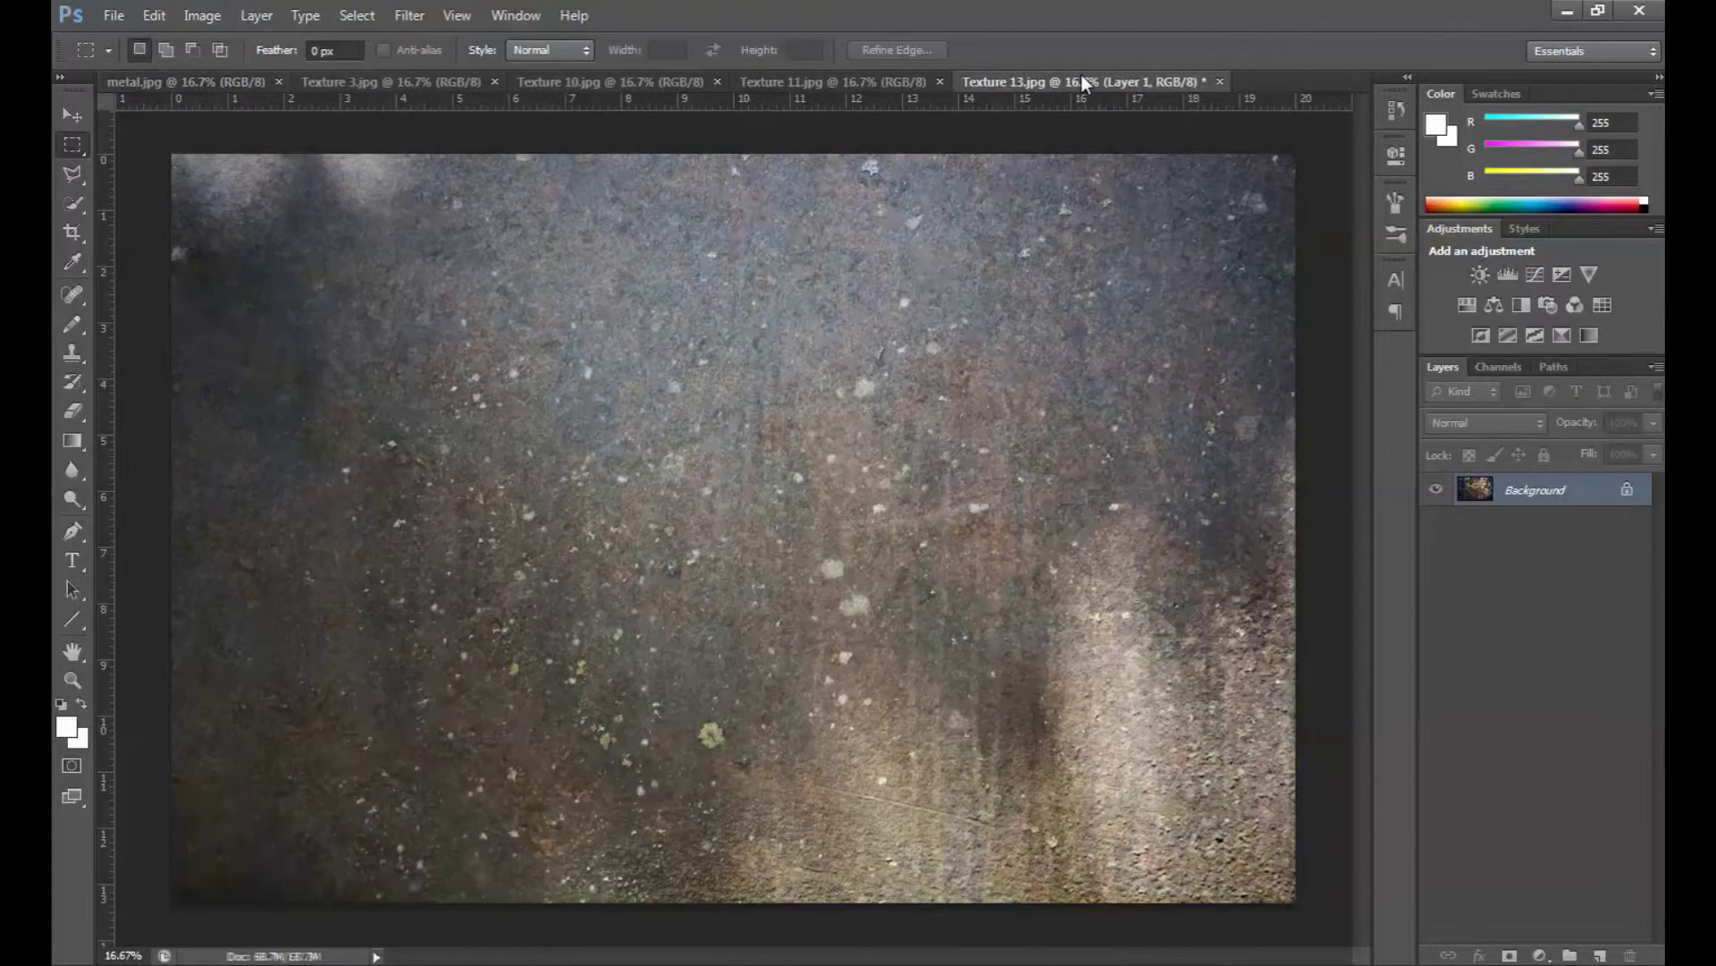
pyautogui.click(779, 81)
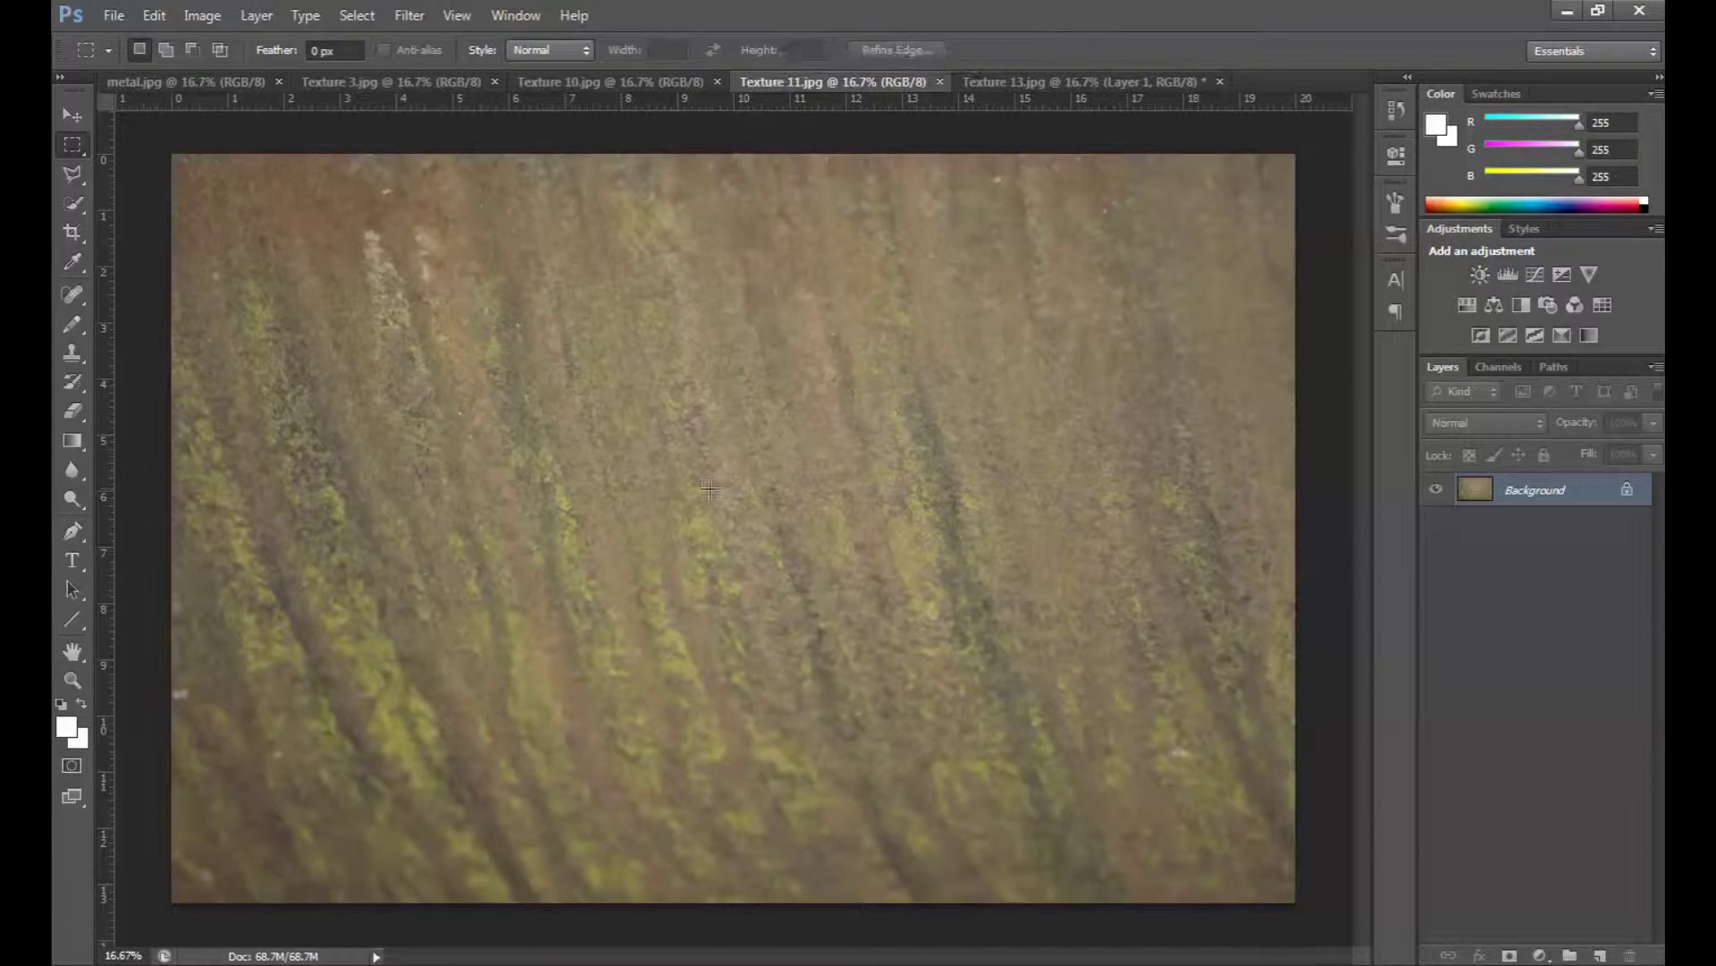
pyautogui.hotkey('ctrl', 'a')
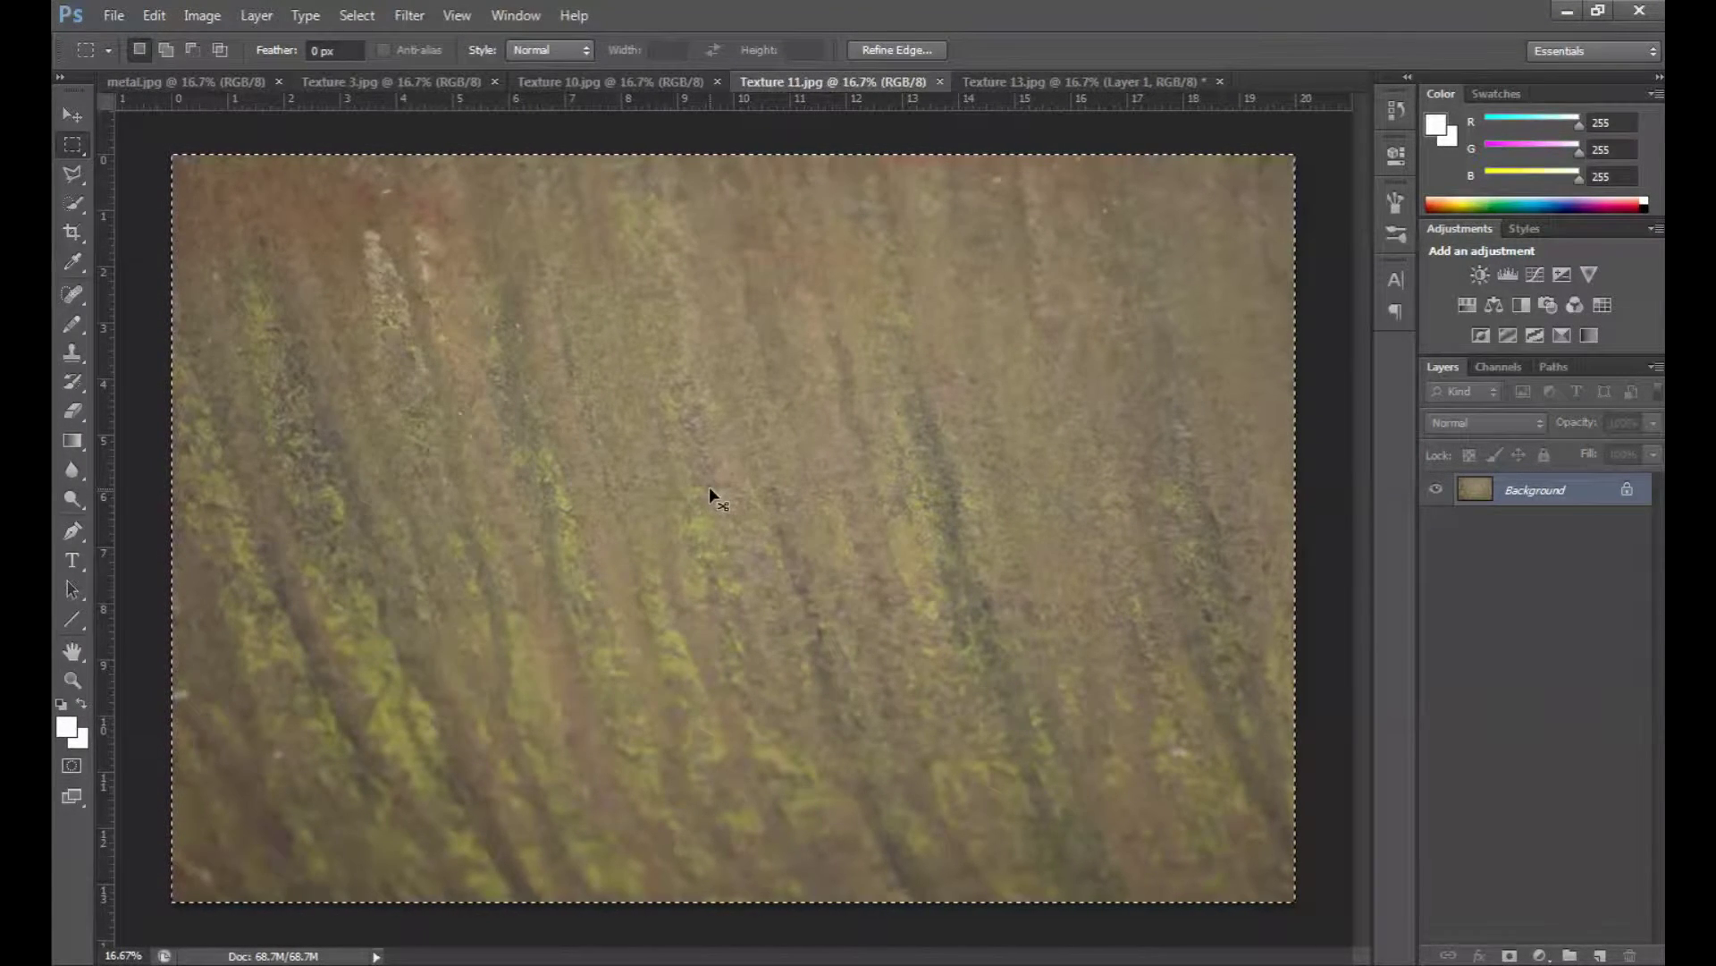
pyautogui.hotkey('ctrl', 'w')
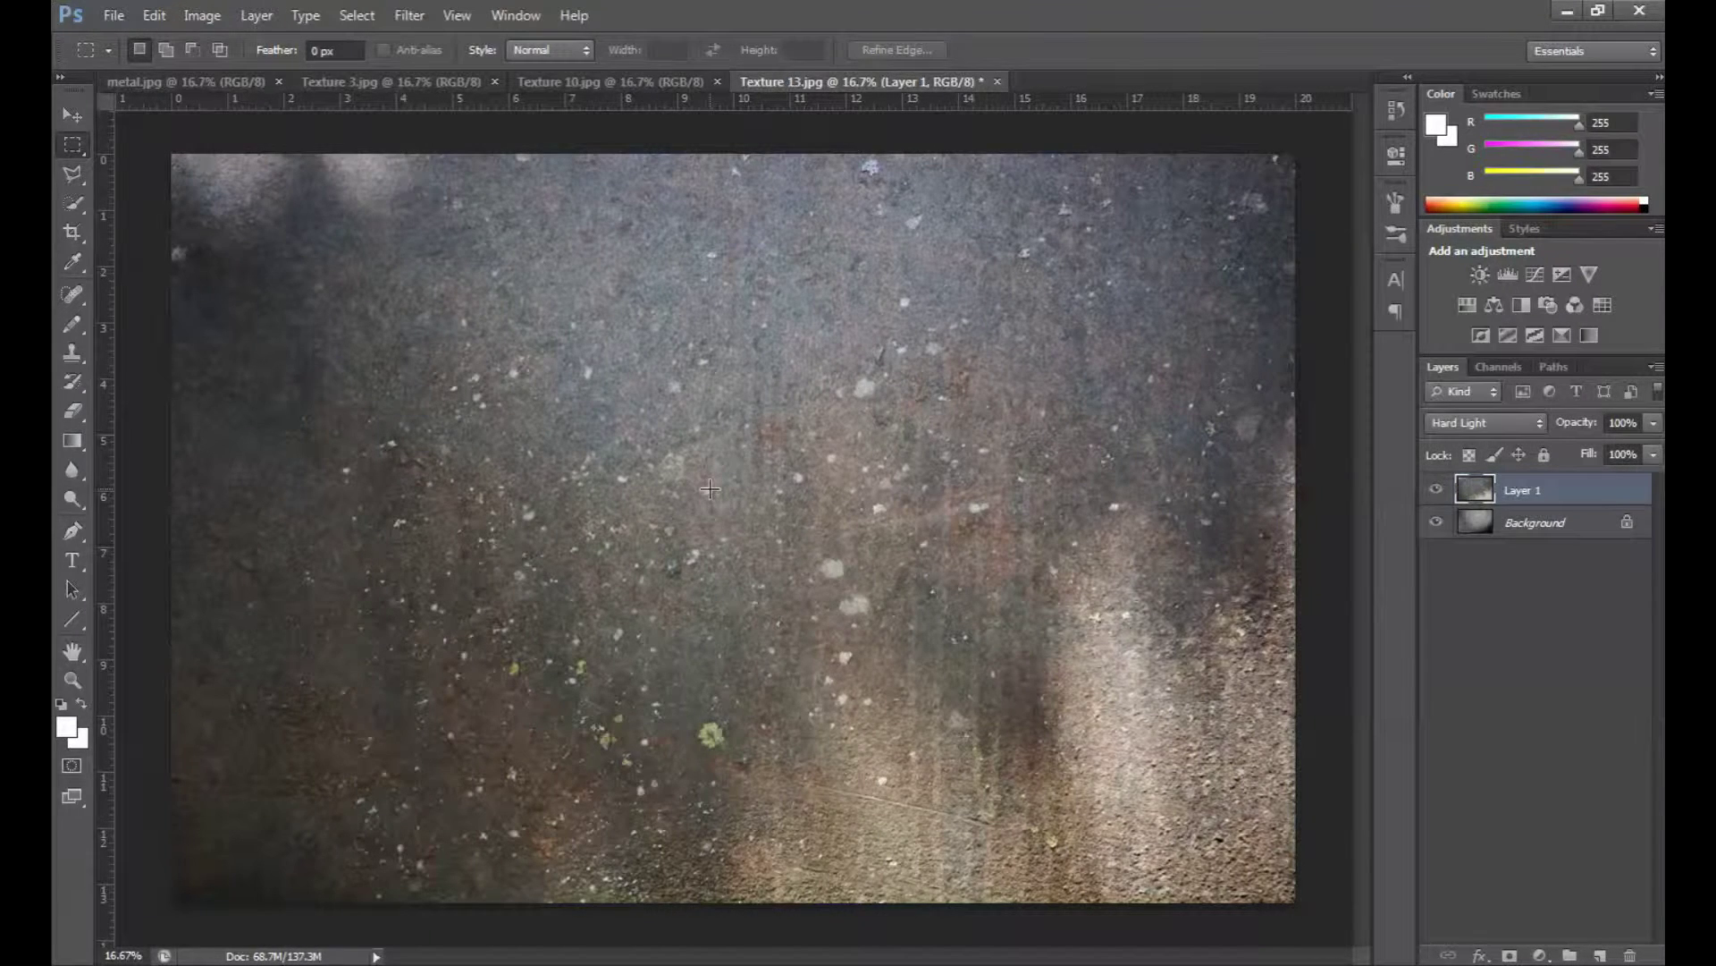
pyautogui.hotkey('ctrl', 'v')
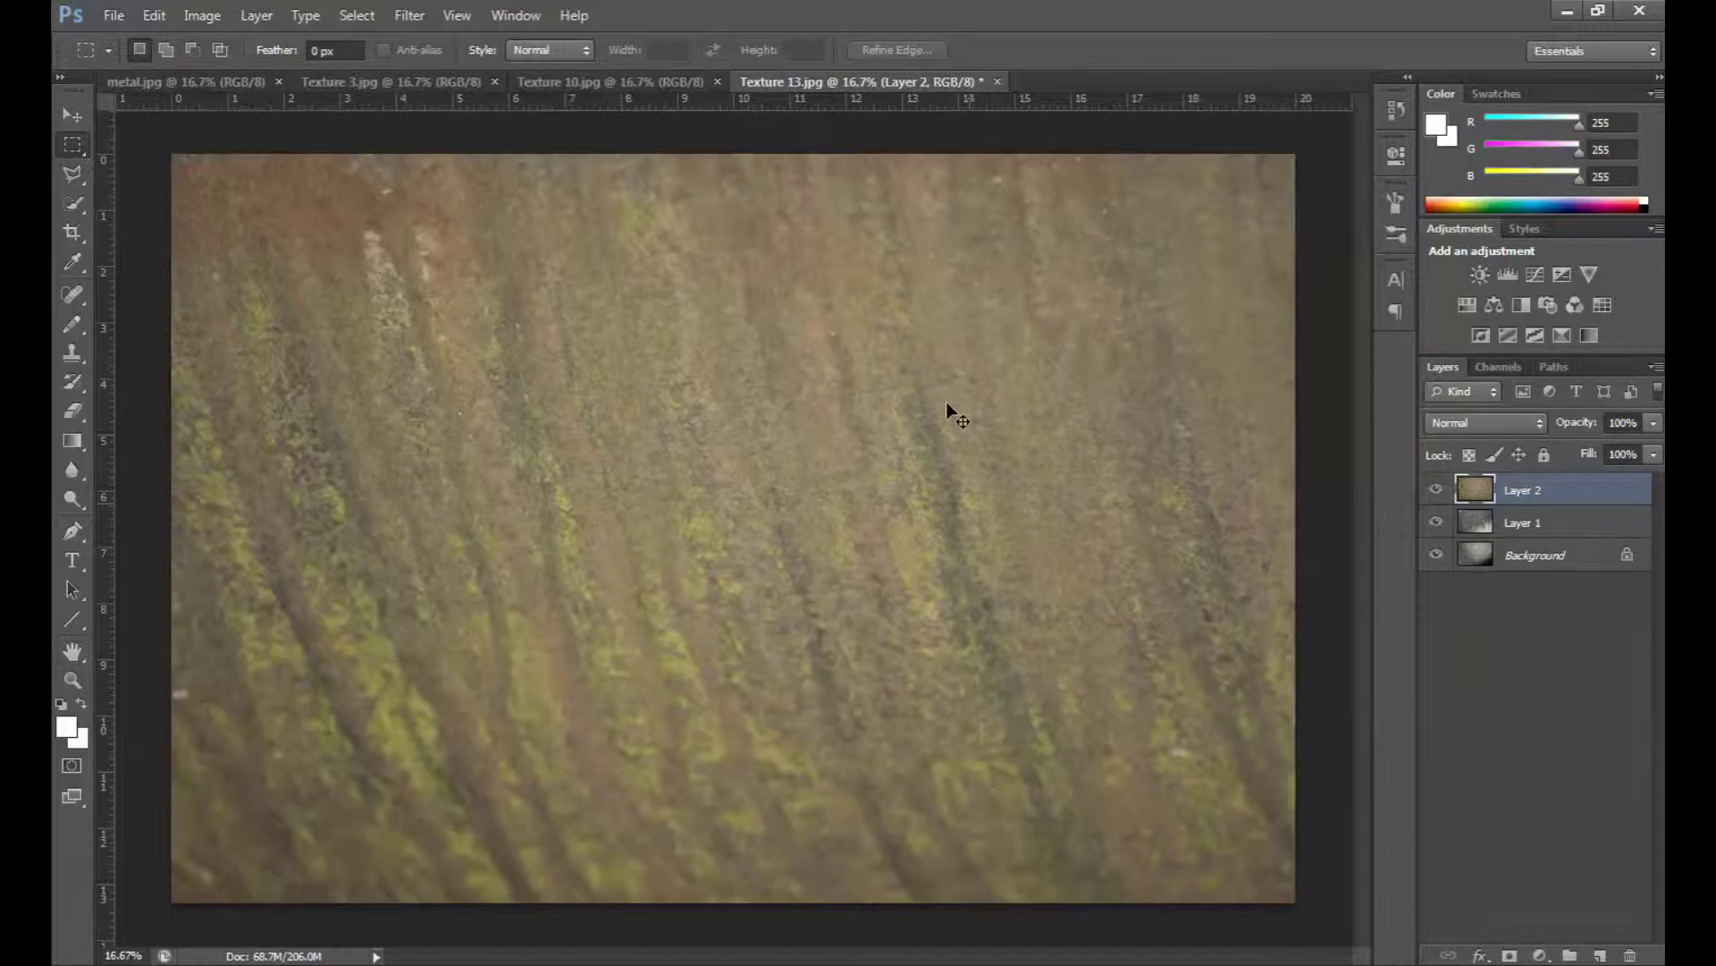
# Rotate the pasted Texture 11 layer by 180° with Free Transform so it still fills the canvas.
pyautogui.hotkey('ctrl', 't')
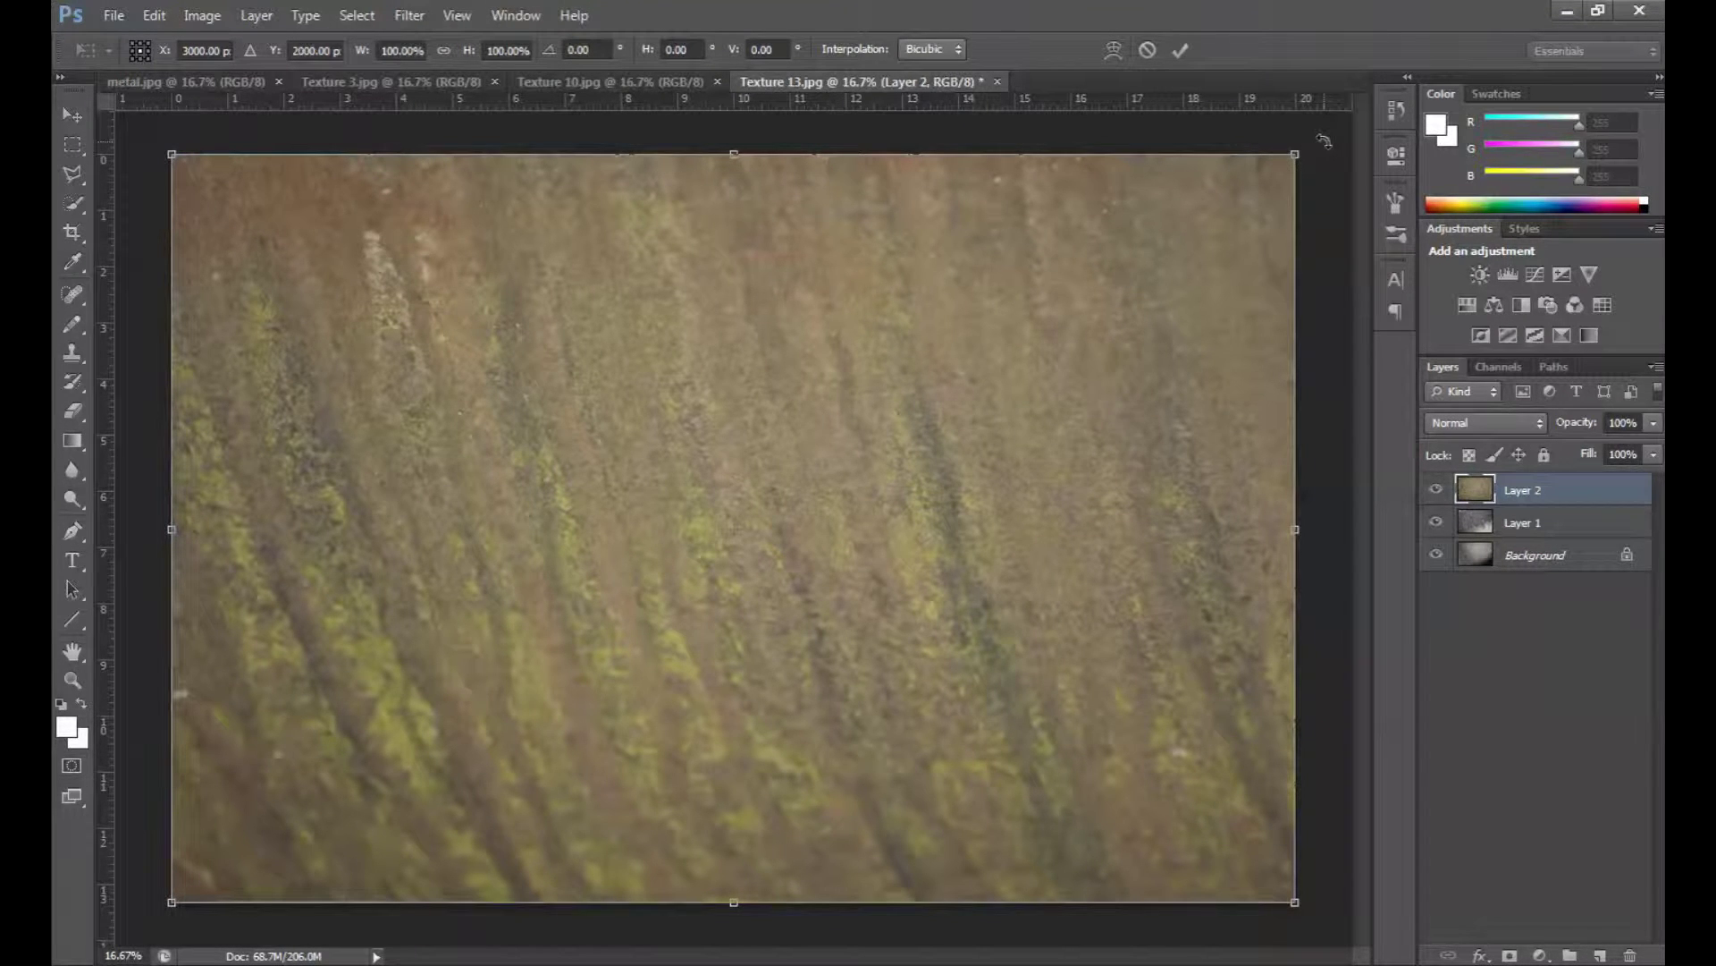
pyautogui.moveTo(1323, 140); pyautogui.dragTo(304, 832)
pyautogui.rightClick(889, 431)
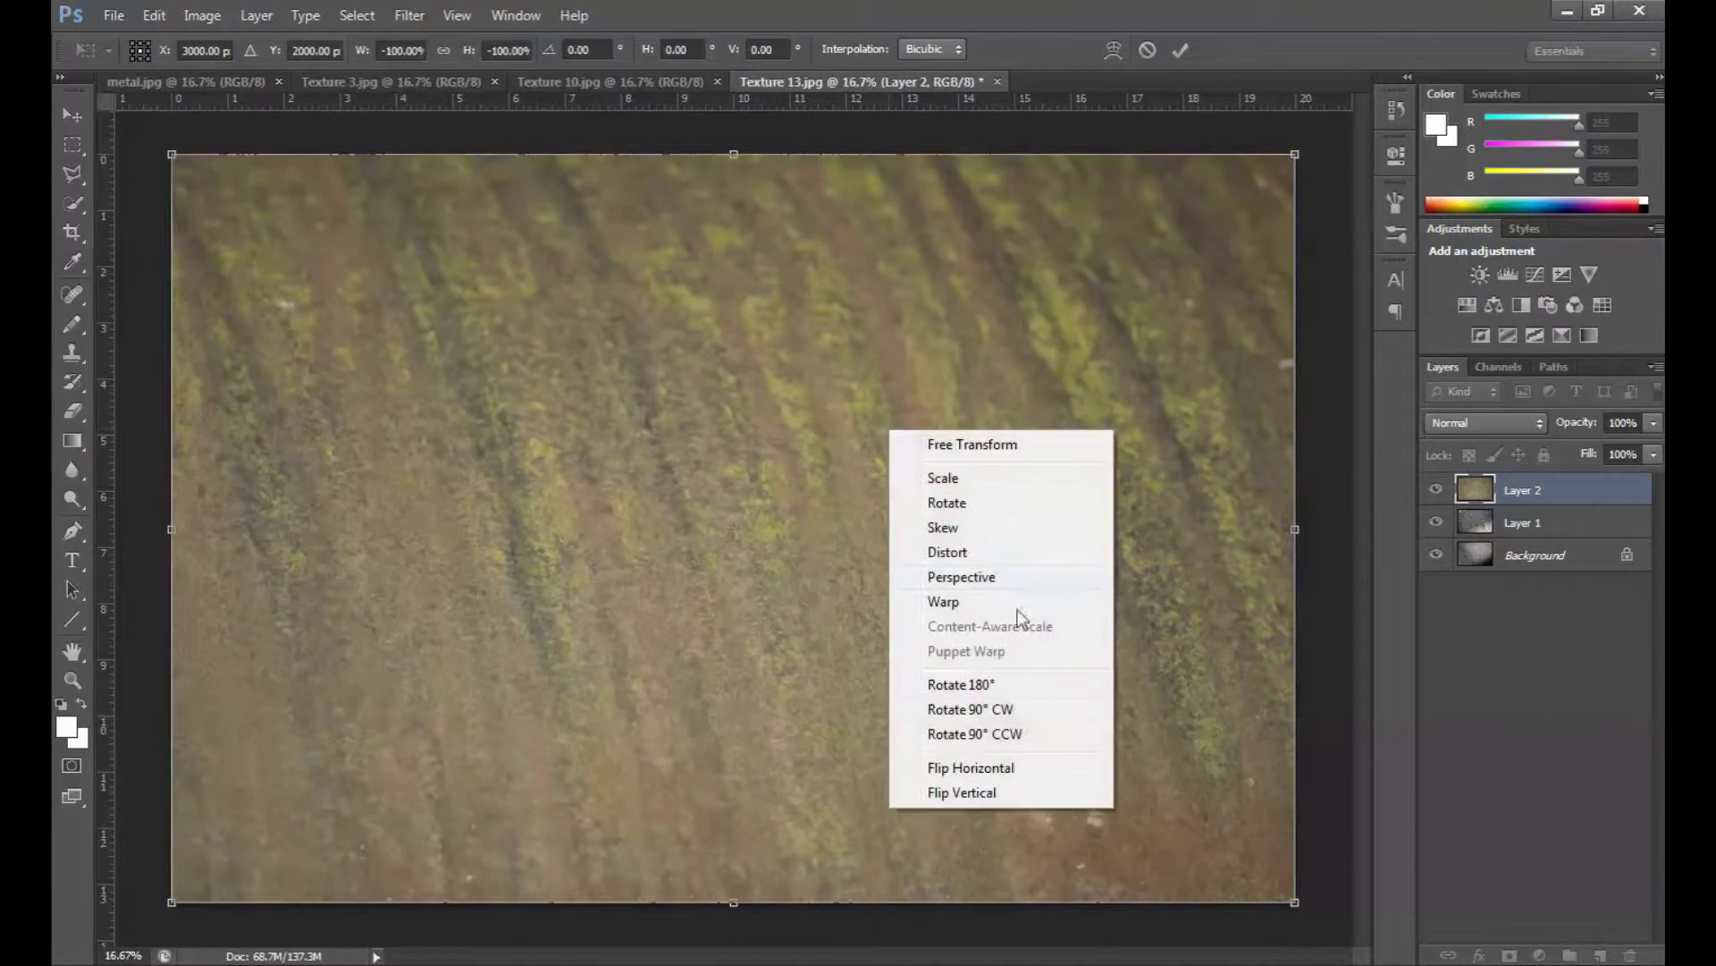
pyautogui.click(1333, 275)
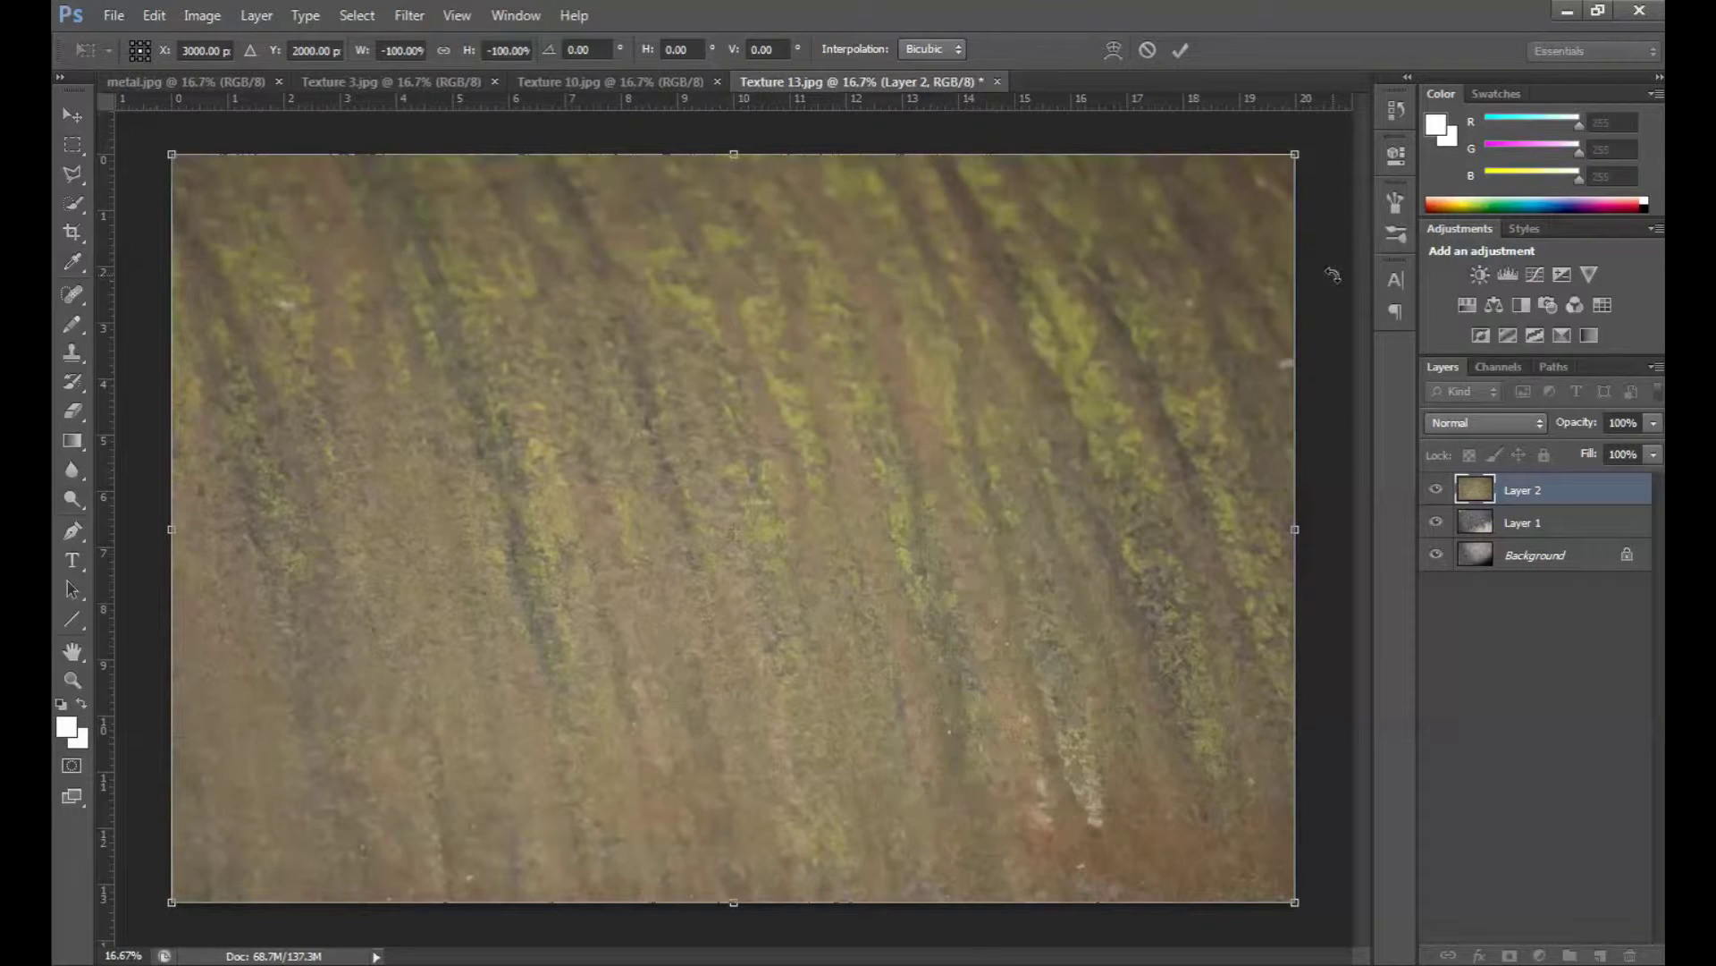
pyautogui.press('m')
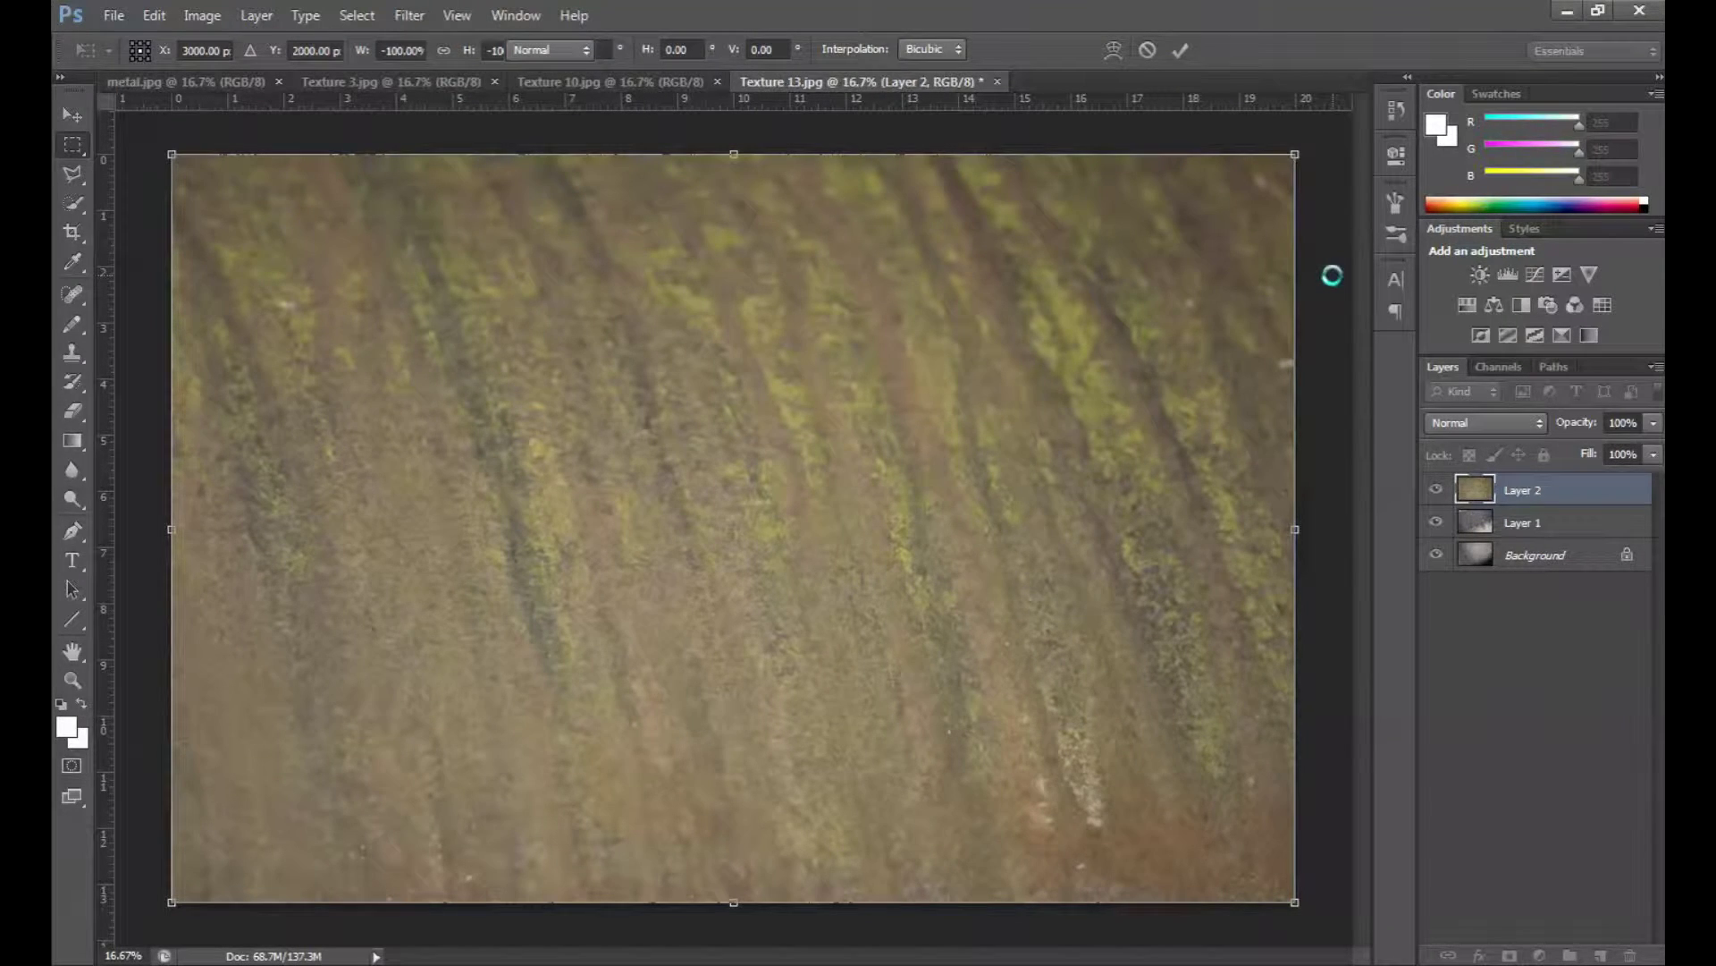
# Try out blend modes on Layer 2, such as Soft Light, Linear Light, Exclusion, Subtract, Linear Dodge (Add) and Darker Color.
pyautogui.click(1477, 418)
pyautogui.click(1466, 306)
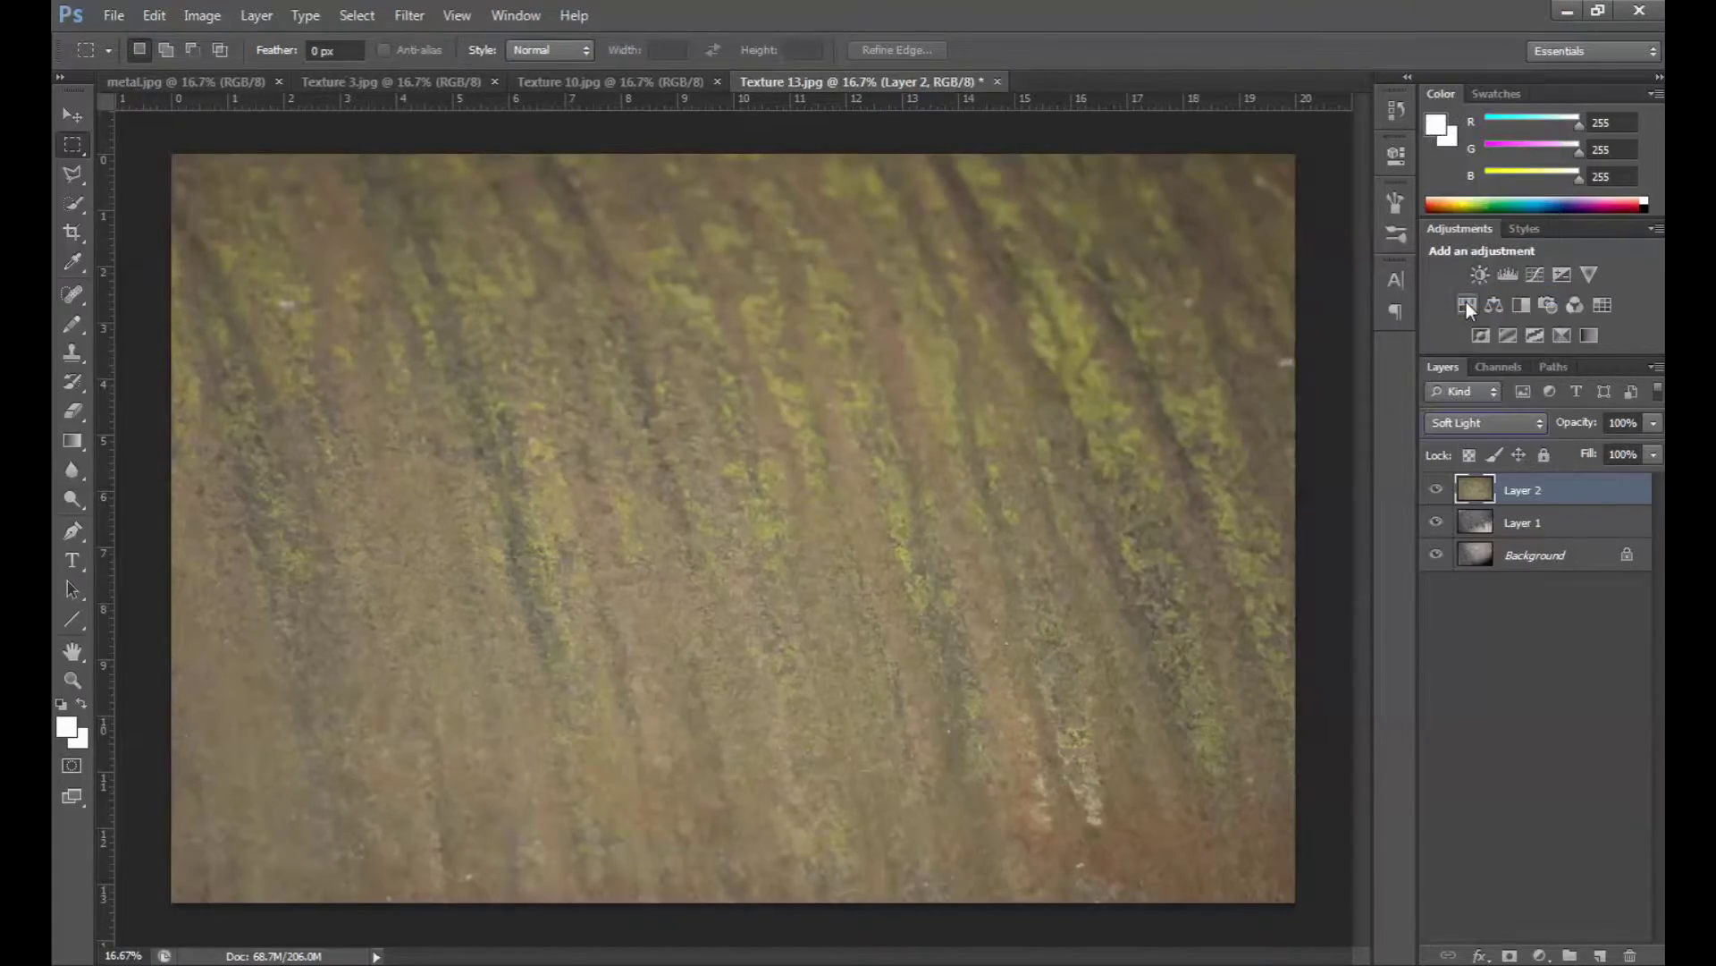
pyautogui.press('Down')
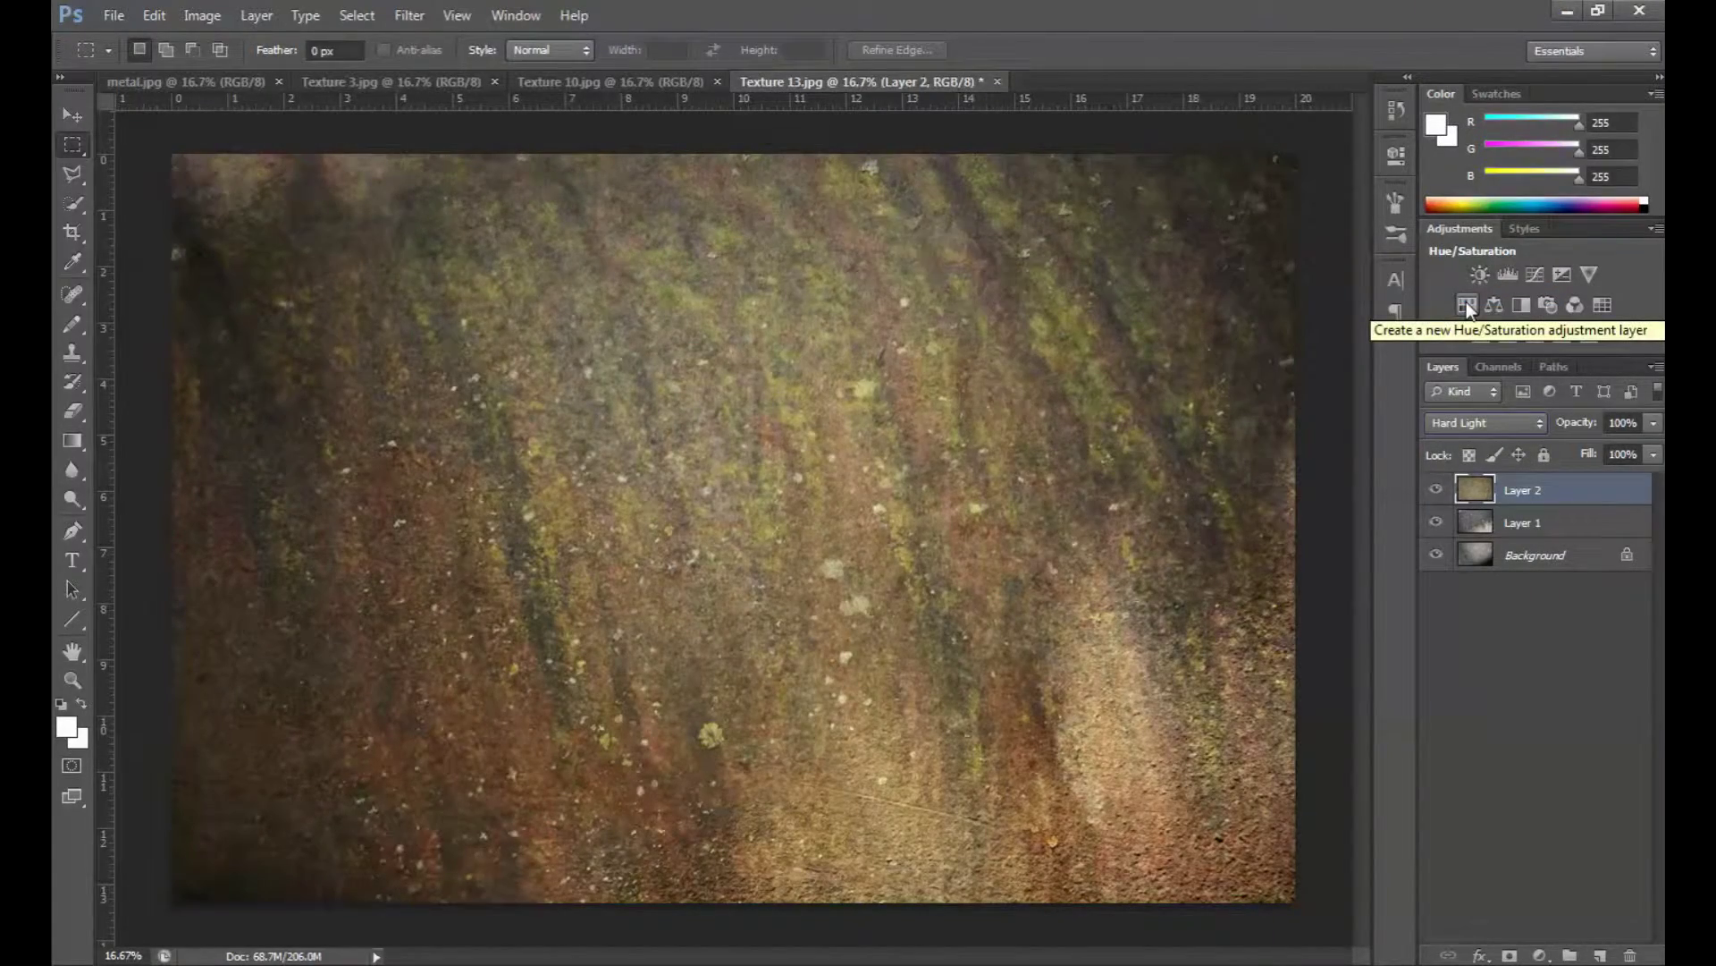
pyautogui.press('Down')
pyautogui.press('Down')
pyautogui.press('Down')
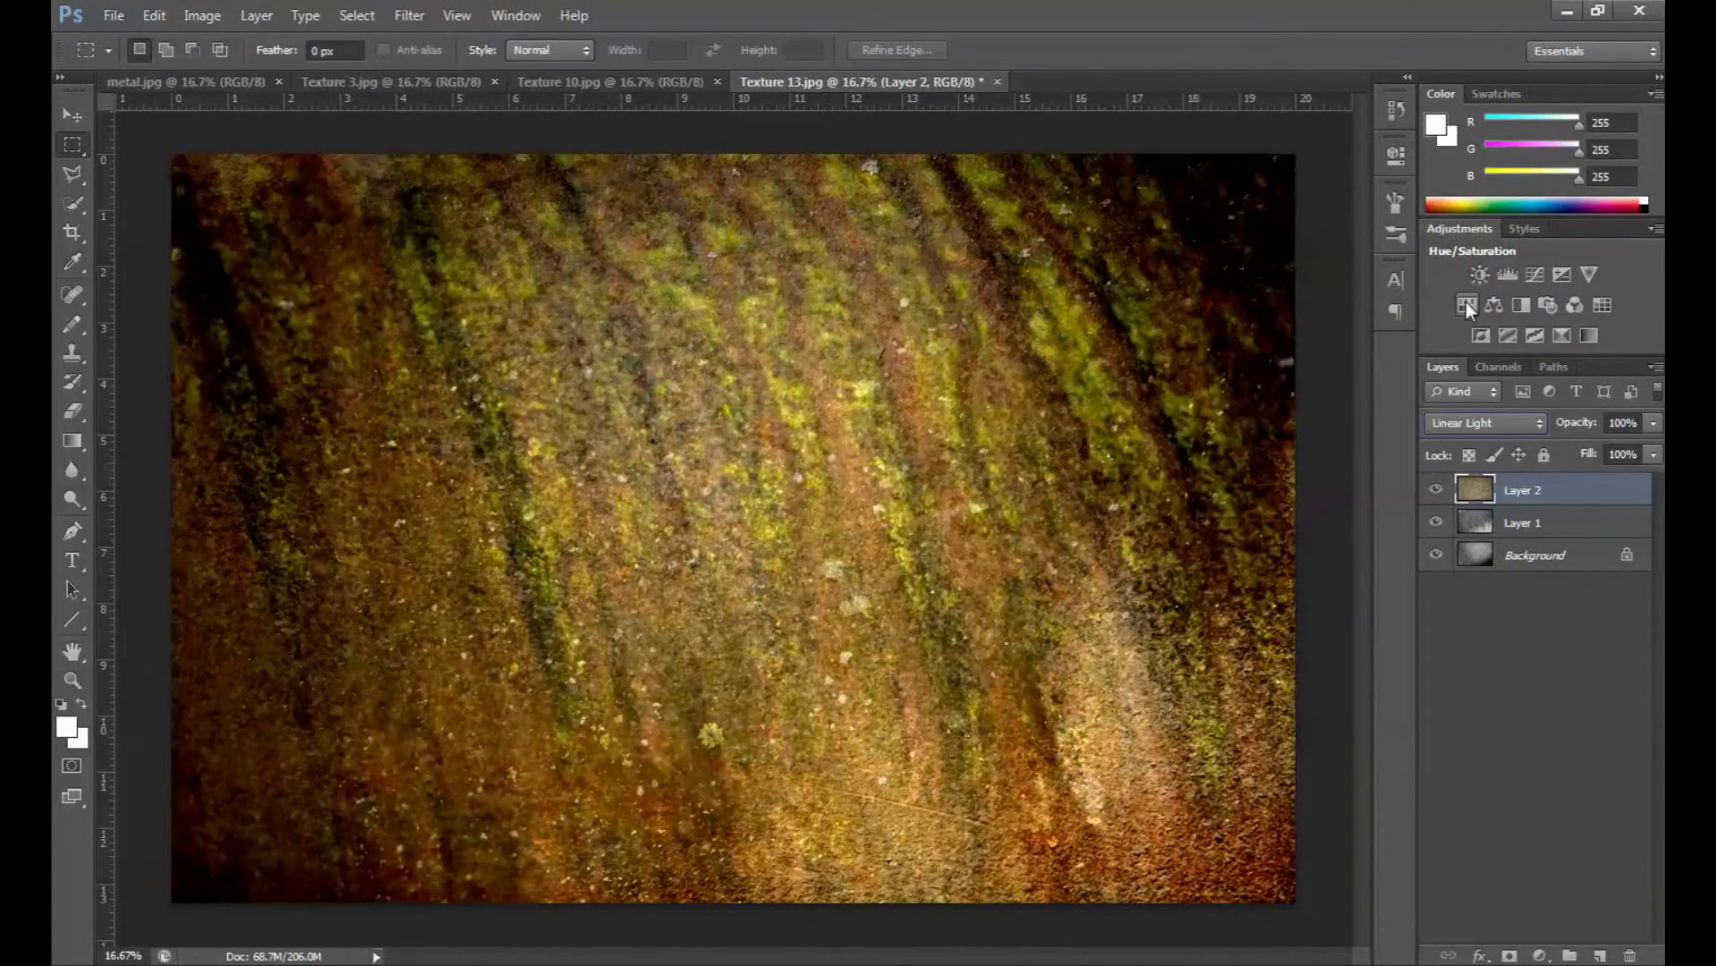
pyautogui.press('Down')
pyautogui.press('Down')
pyautogui.press('Down')
pyautogui.press('Down')
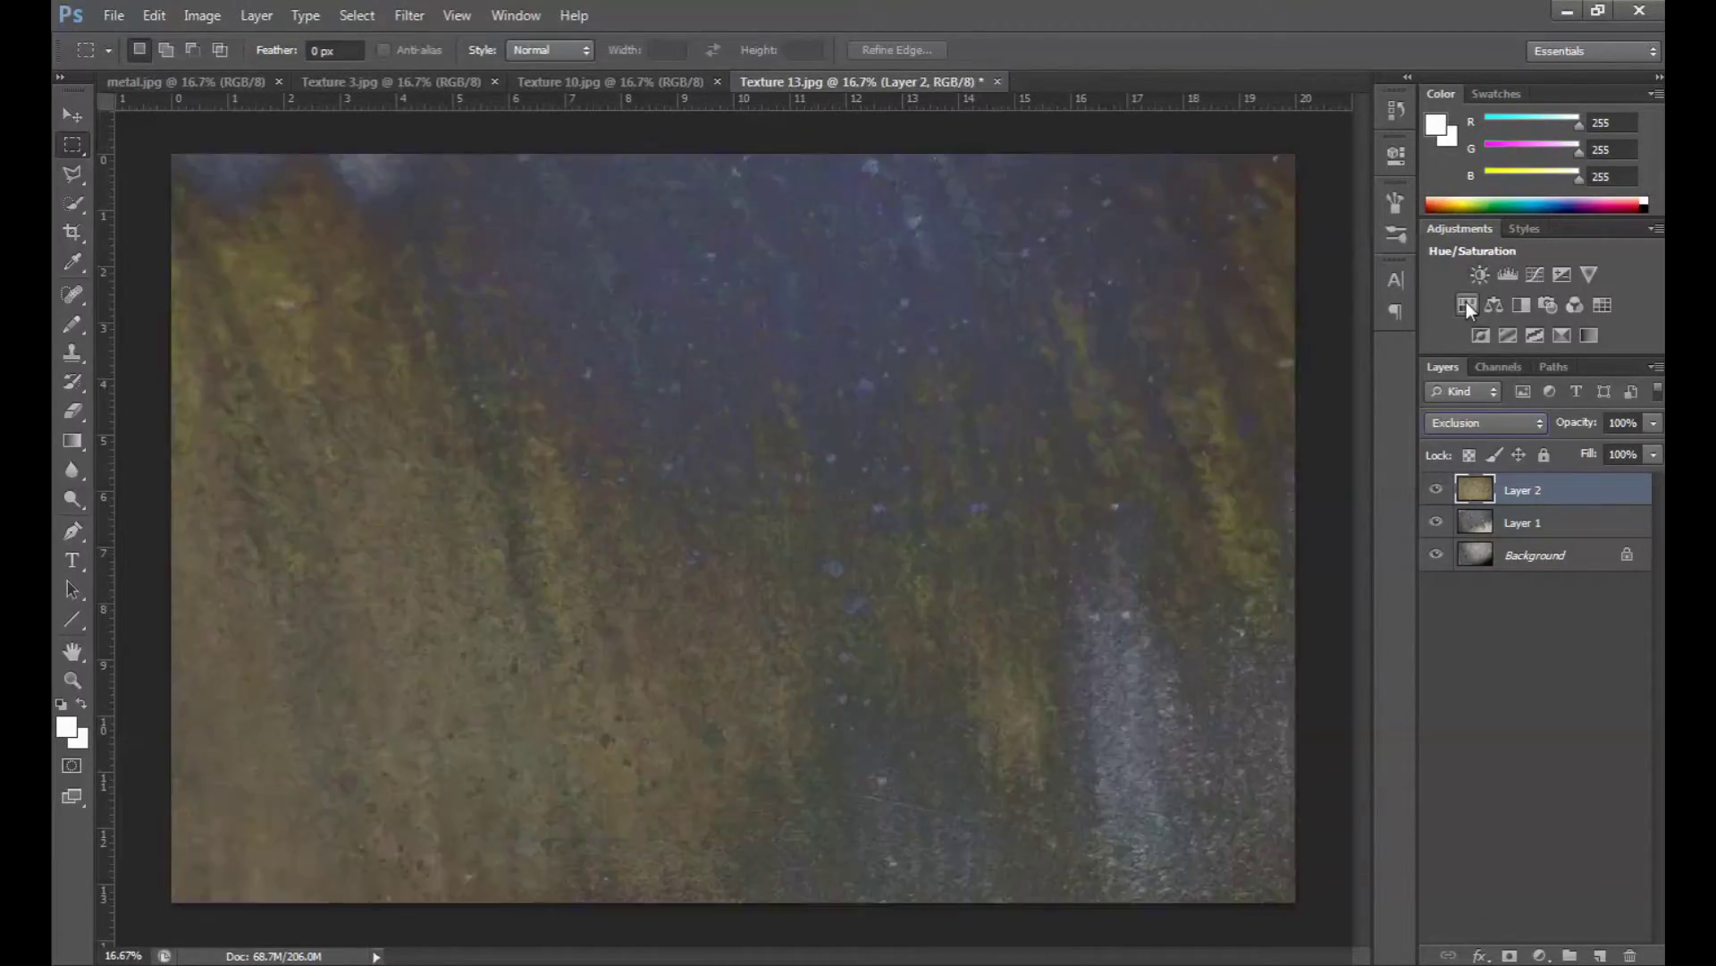
pyautogui.press('Down')
pyautogui.press('Down')
pyautogui.press('Up')
pyautogui.press('Up')
pyautogui.press('Up')
pyautogui.press('Up')
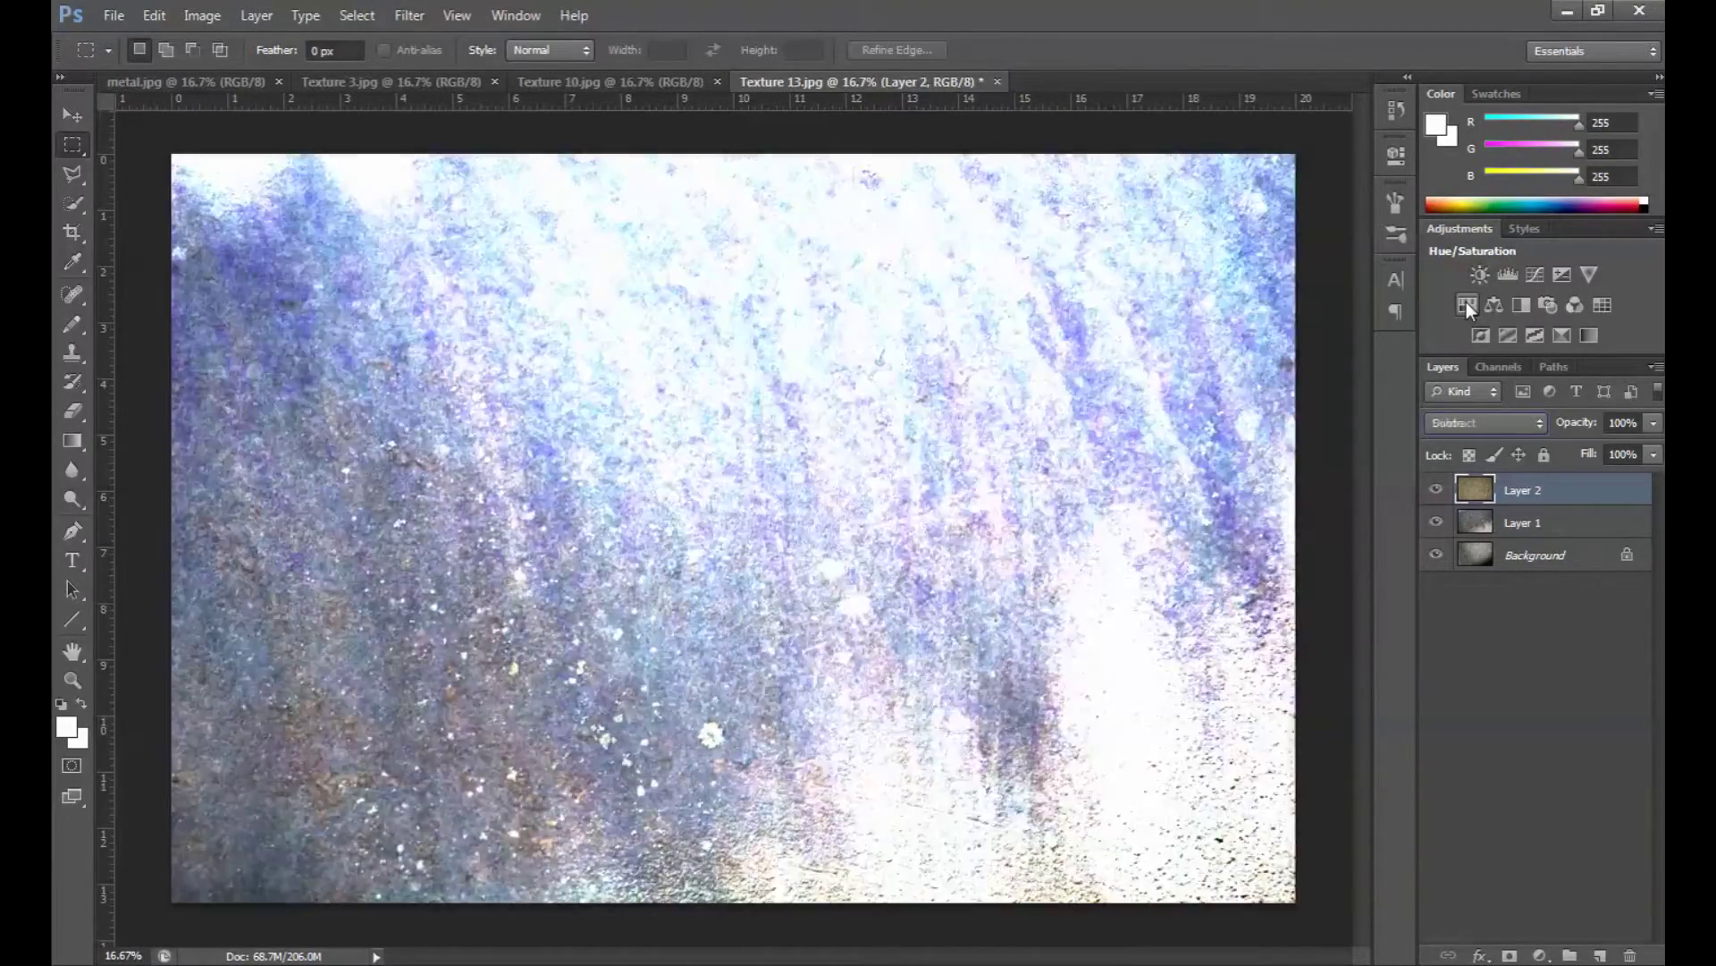
pyautogui.press('Up')
pyautogui.press('Up')
pyautogui.press('Up')
pyautogui.press('Up')
pyautogui.press('Up')
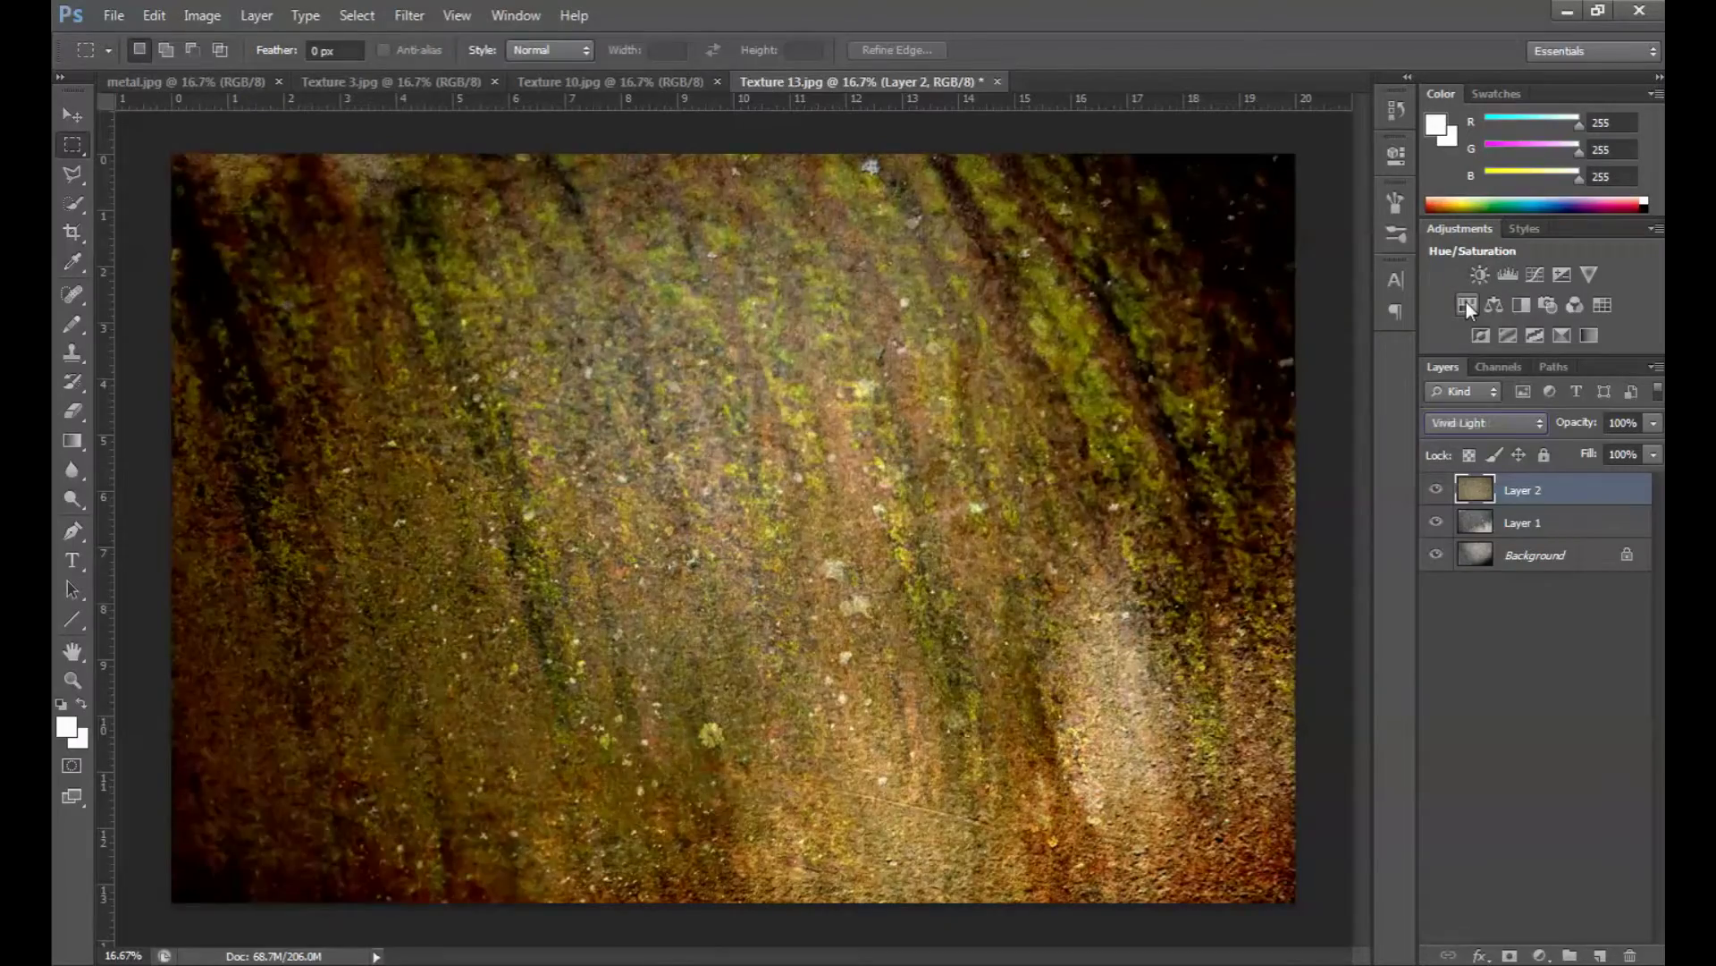
pyautogui.press('Up')
pyautogui.press('Up')
pyautogui.press('Up')
pyautogui.press('Up')
pyautogui.press('Up')
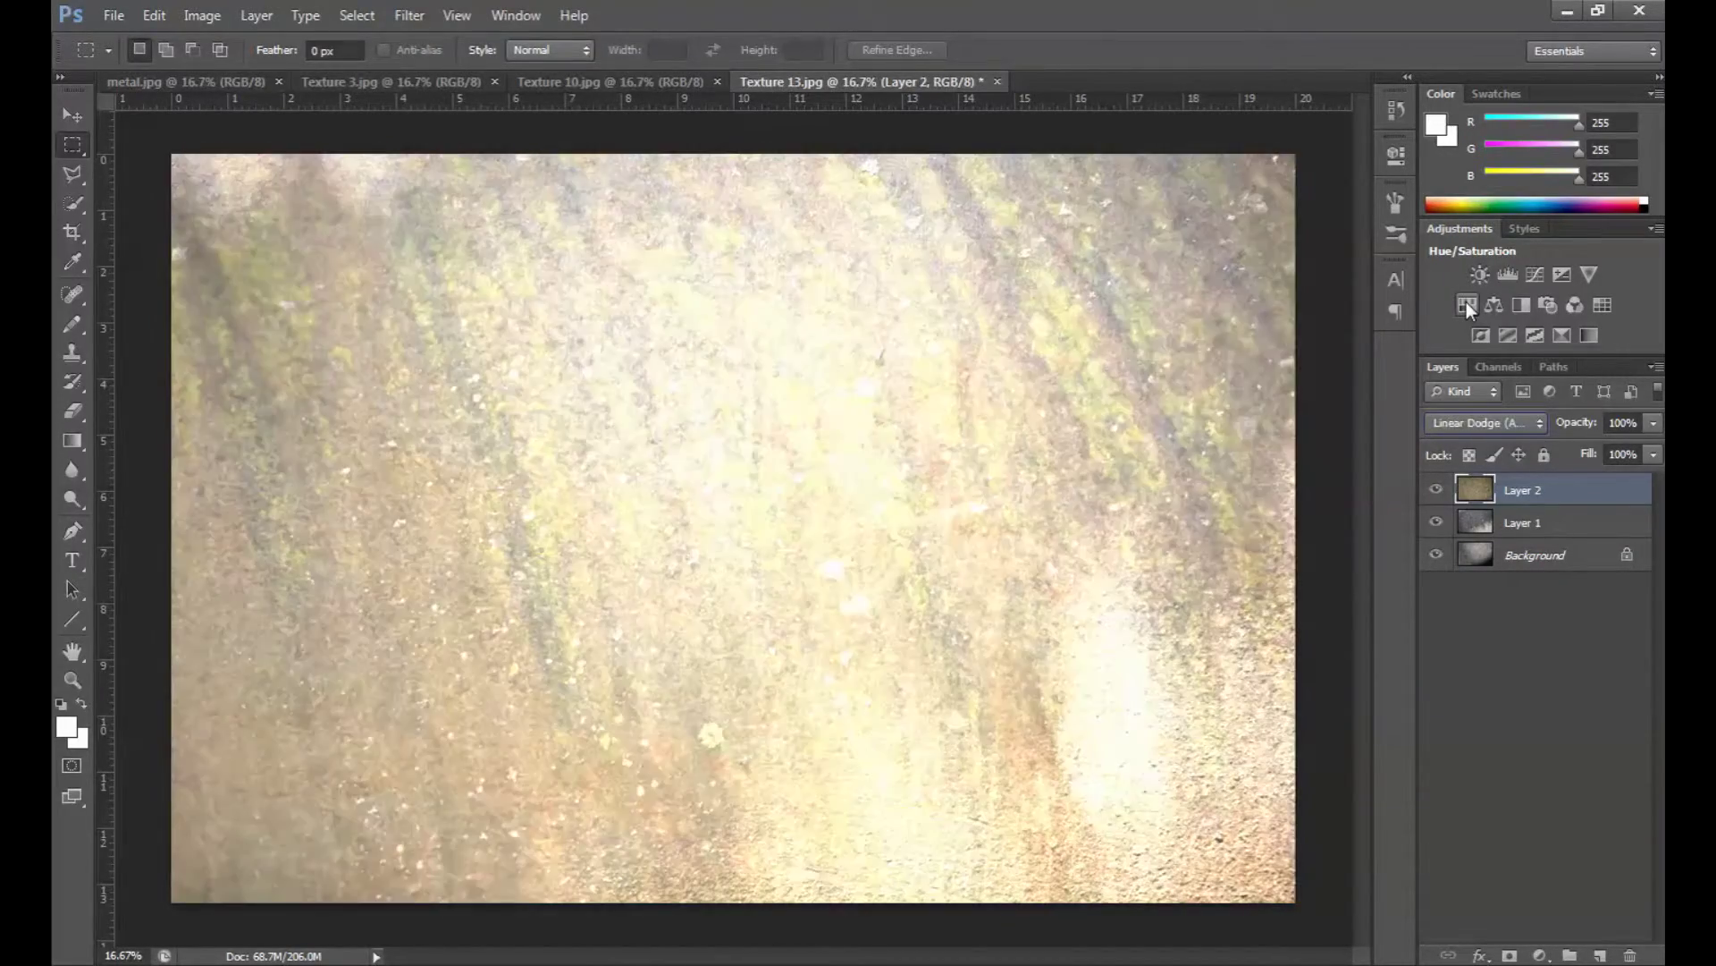
pyautogui.press('Up')
pyautogui.press('Up')
pyautogui.press('Up')
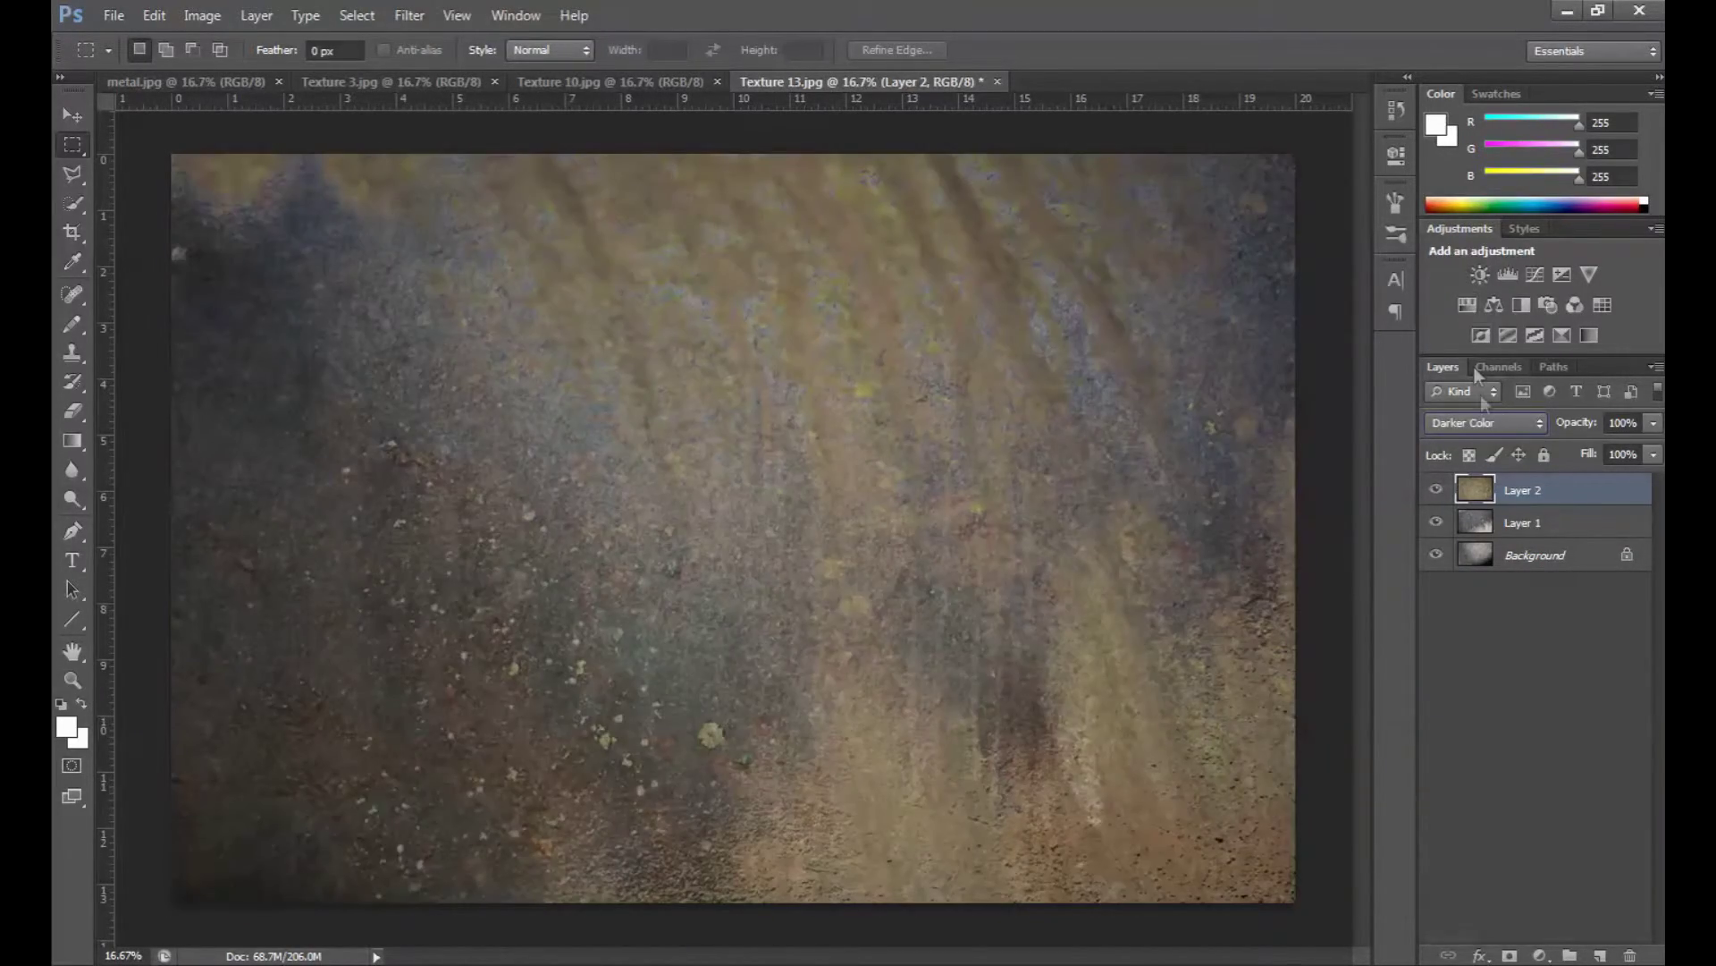
# Set the blend mode of Layer 2 to Overlay, comparing it with the neighbouring modes.
pyautogui.click(1478, 429)
pyautogui.click(1520, 296)
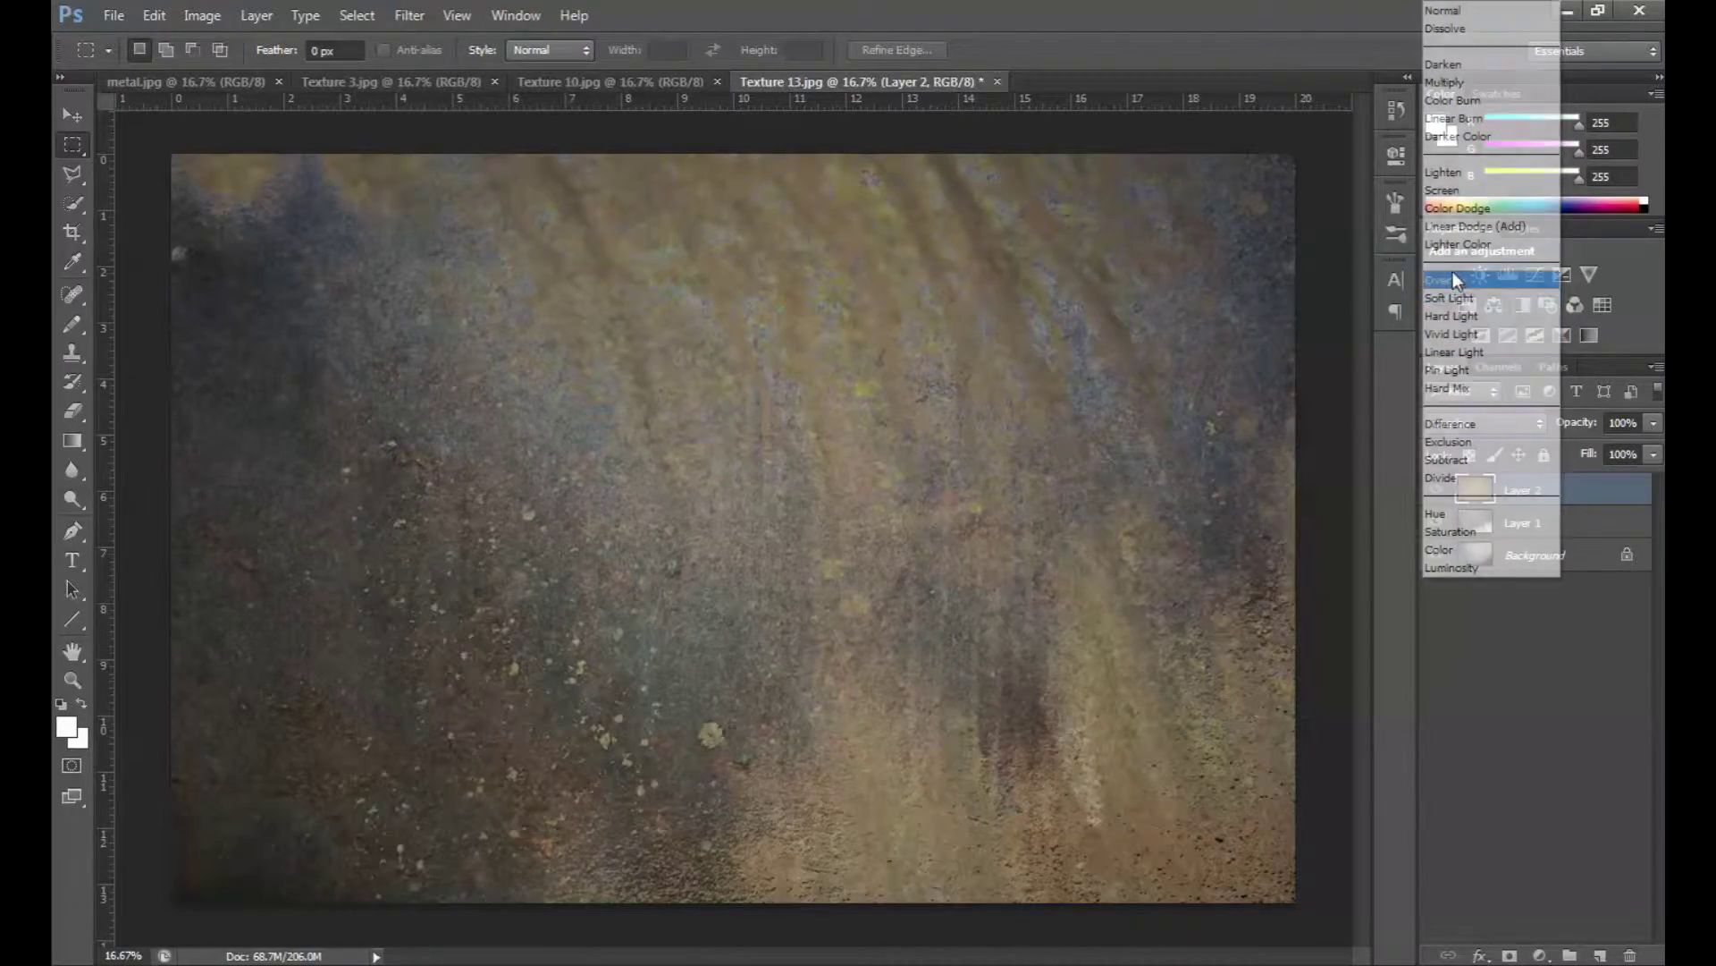
pyautogui.press('Down')
pyautogui.hotkey('shift', '-')
pyautogui.hotkey('shift', '-')
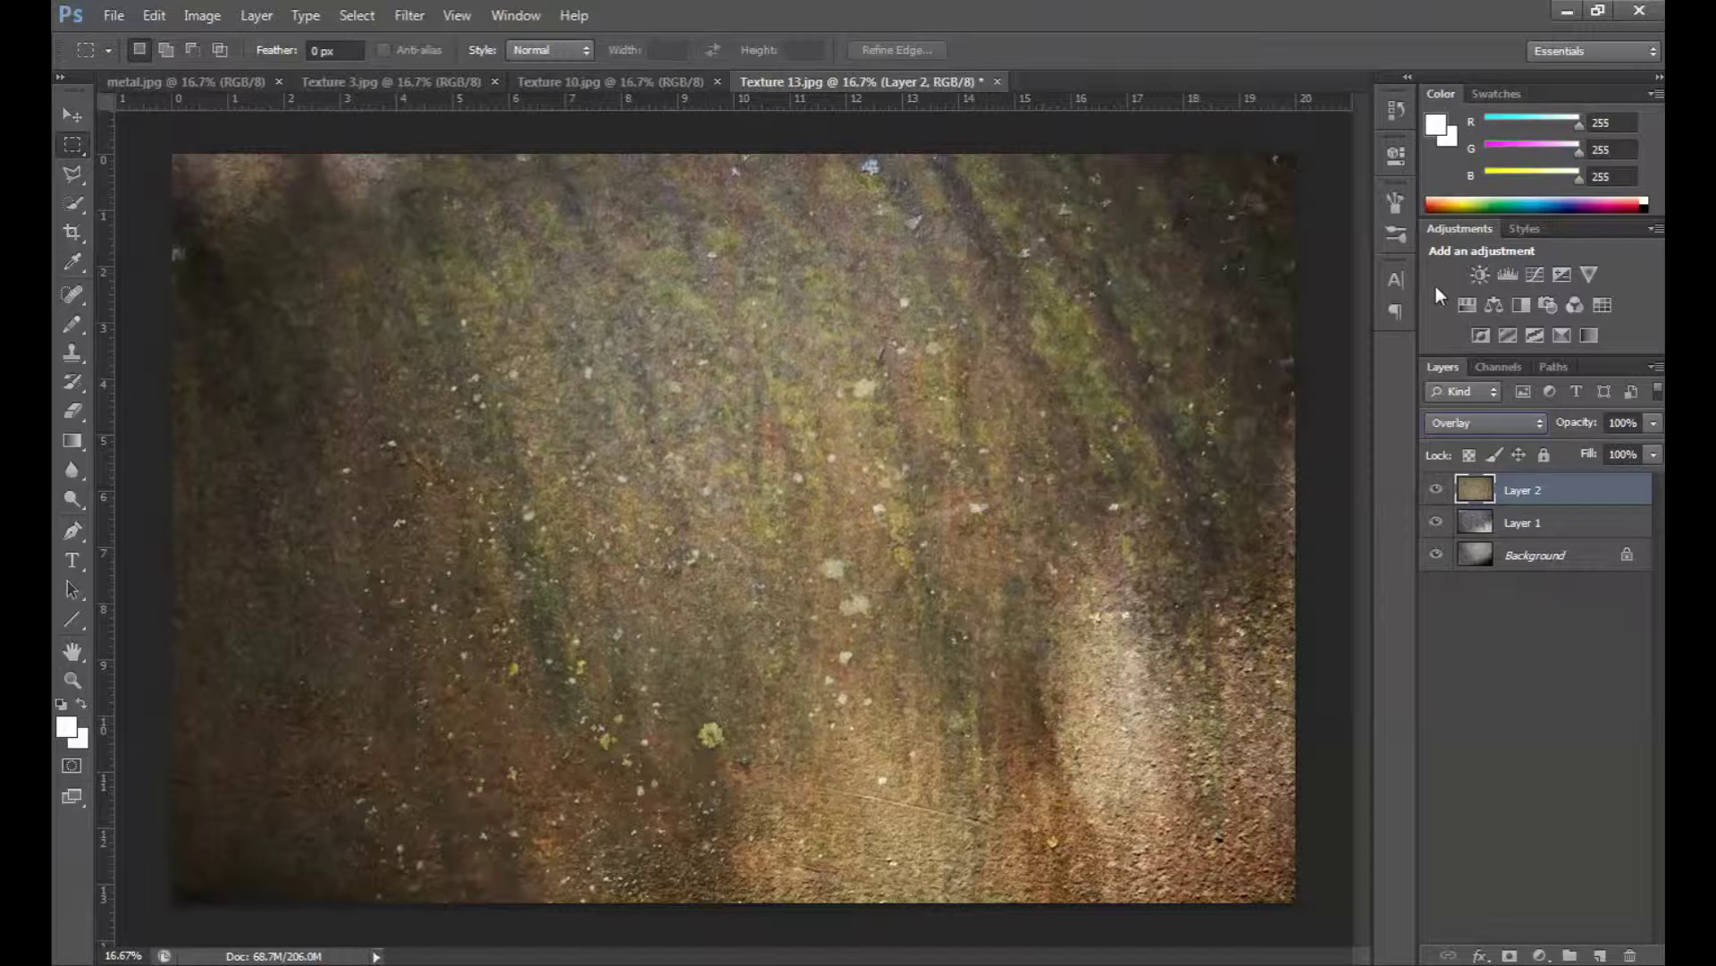
# Copy the whole Texture 3.jpg image, close that file, and paste it as the top layer in Texture 13.jpg.
pyautogui.click(637, 82)
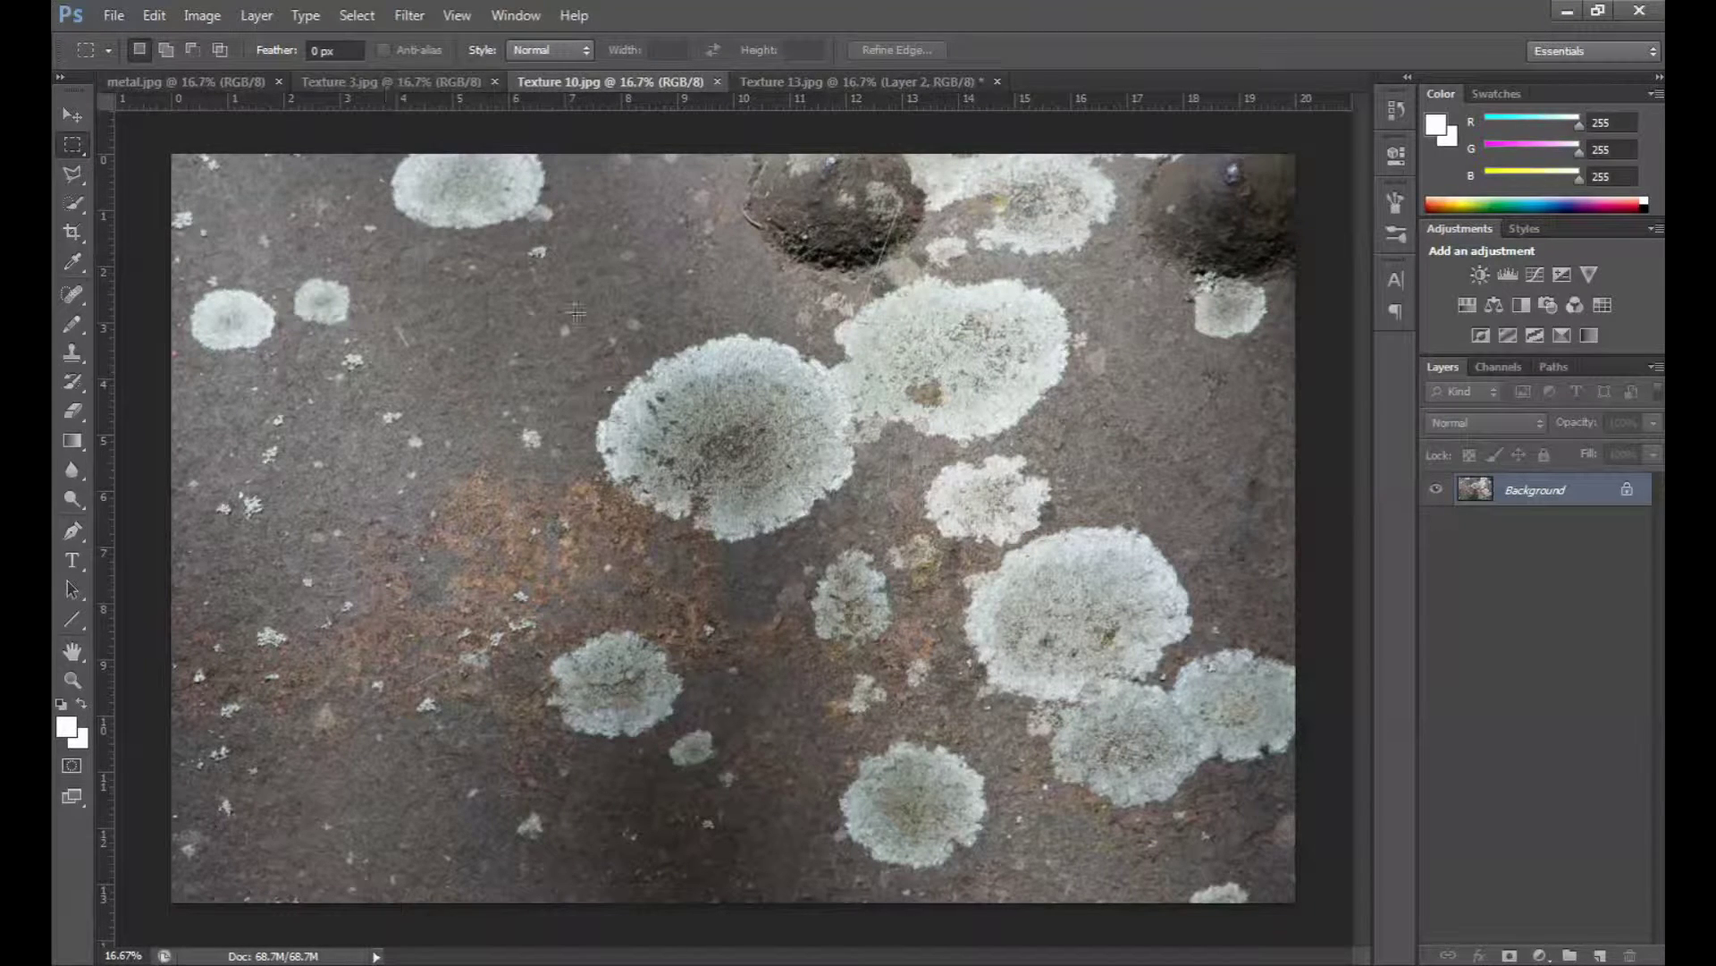
pyautogui.click(388, 82)
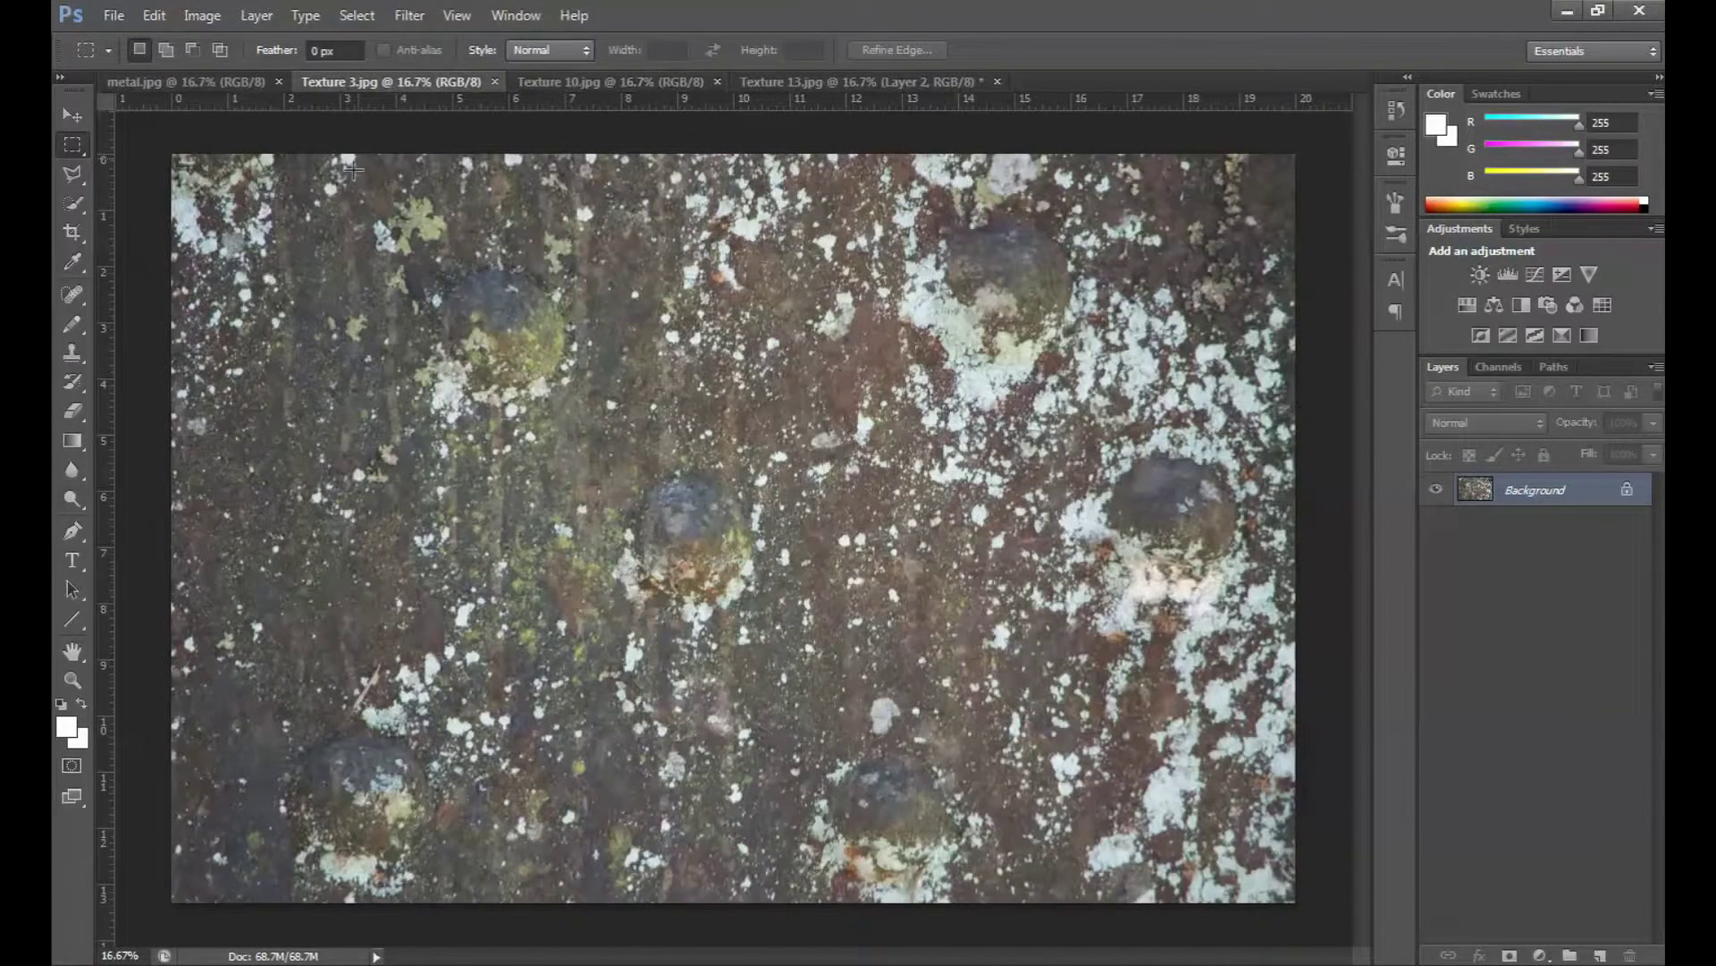
pyautogui.moveTo(141, 134); pyautogui.dragTo(1305, 946)
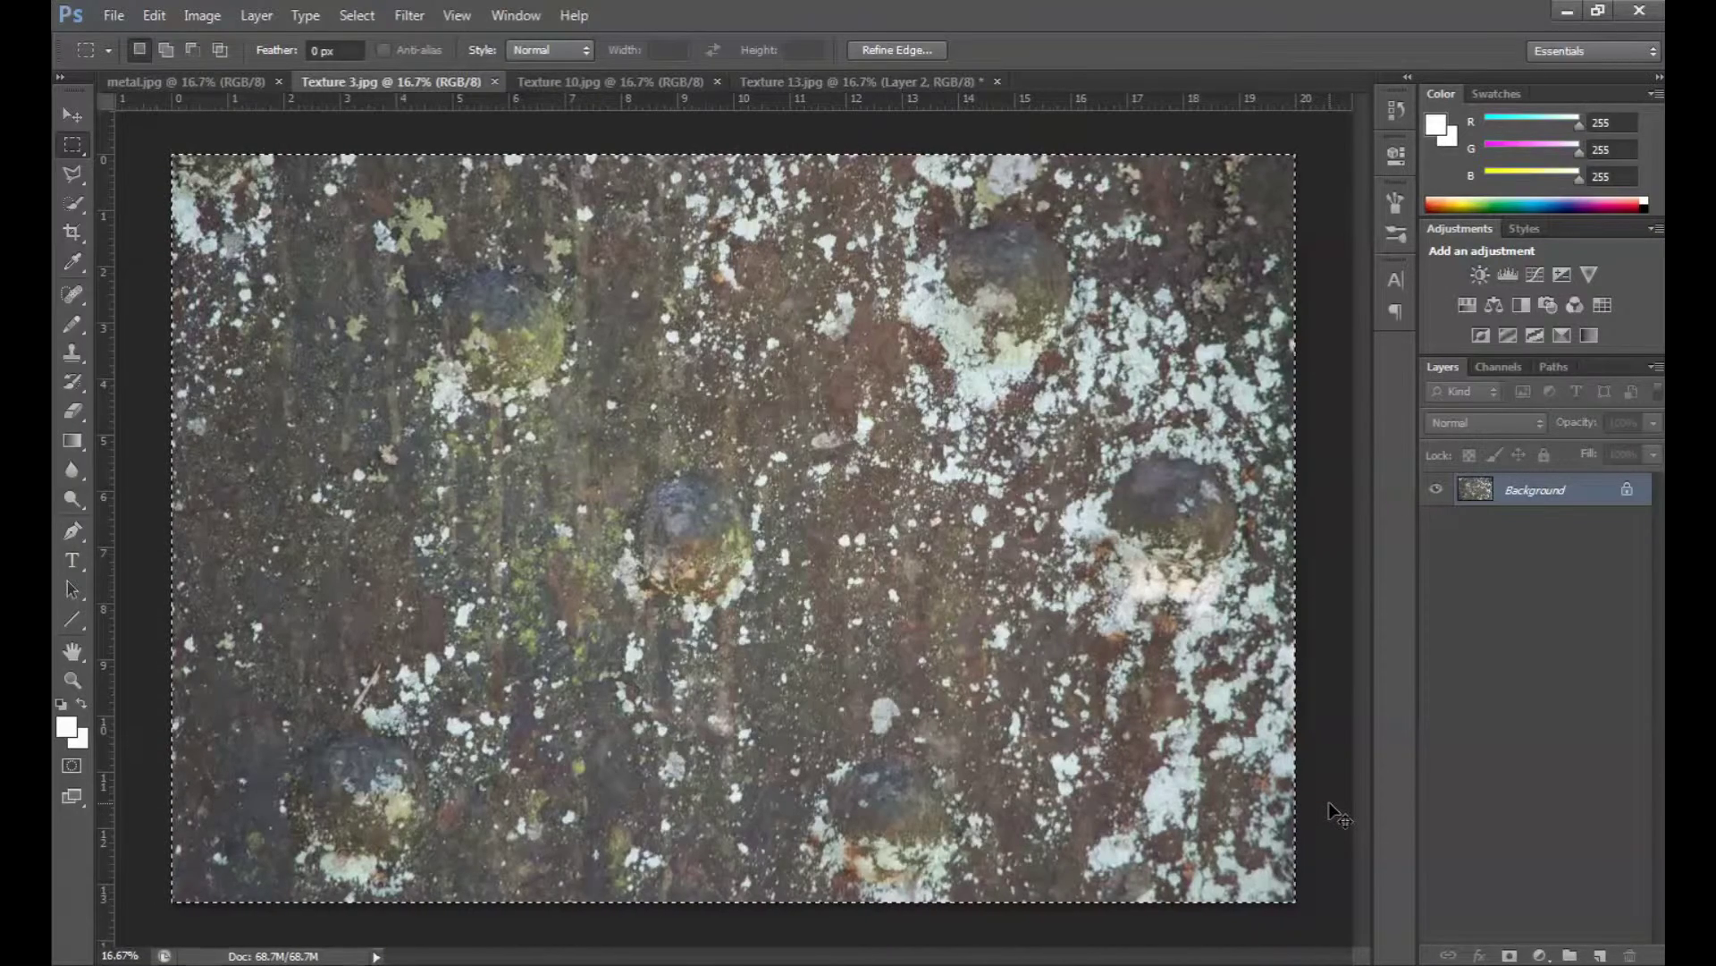
pyautogui.hotkey('ctrl', 'w')
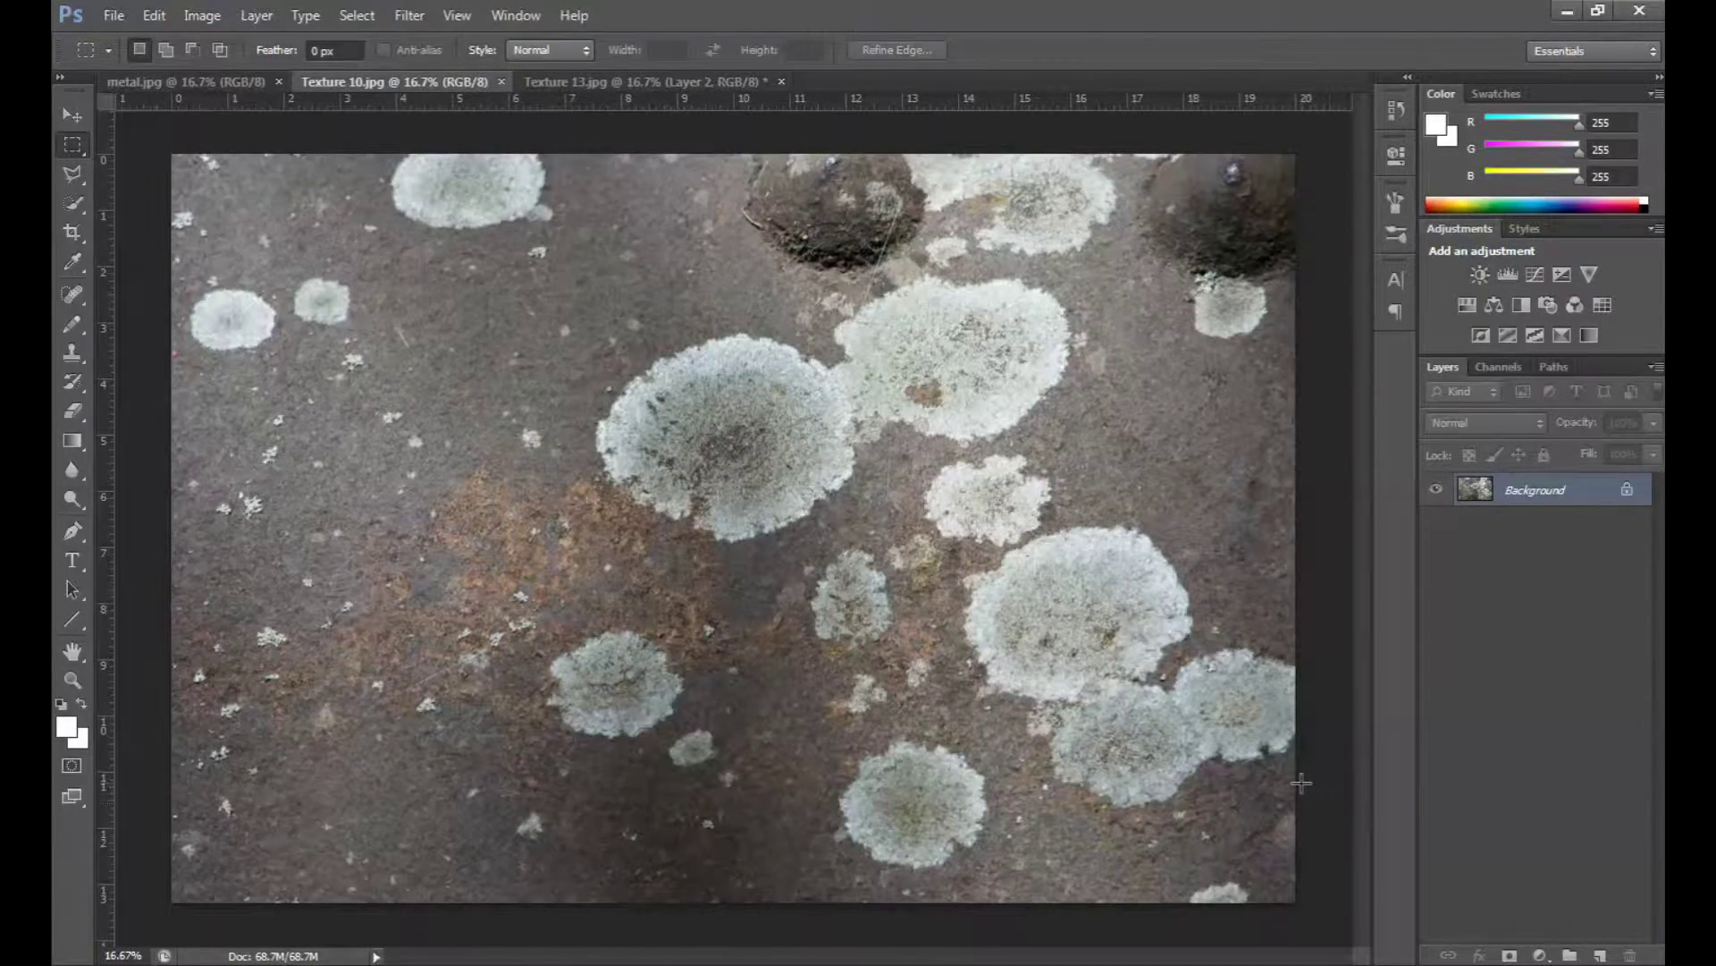
pyautogui.click(618, 81)
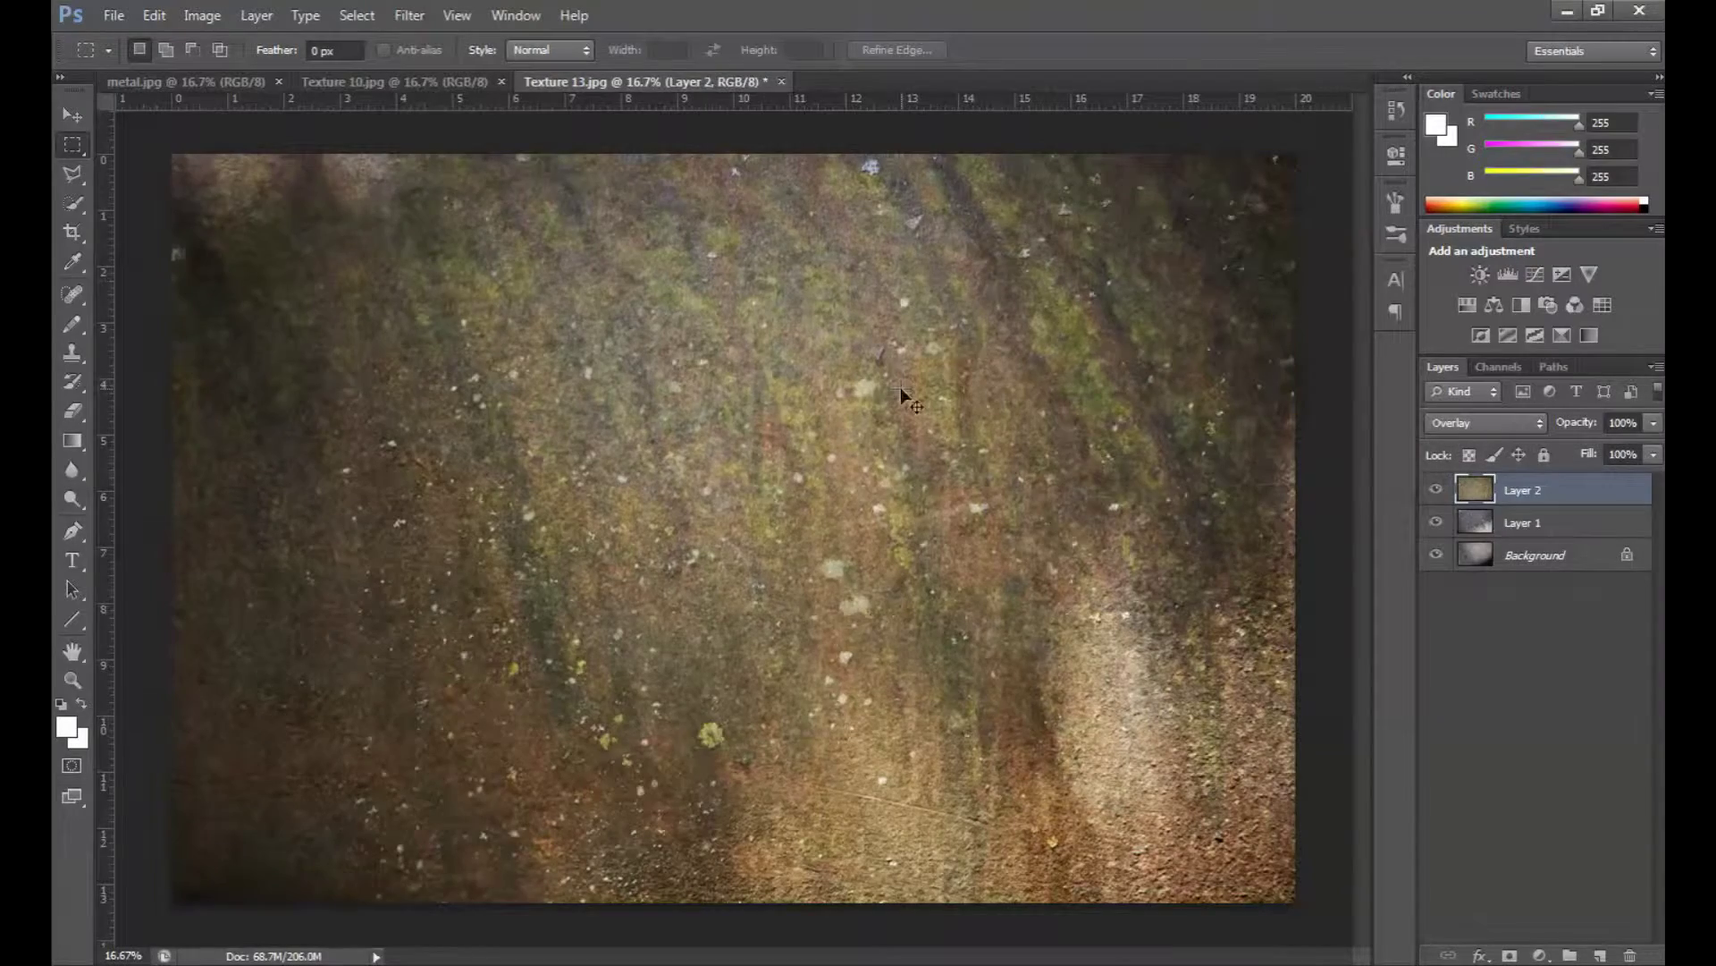
pyautogui.hotkey('ctrl', 'v')
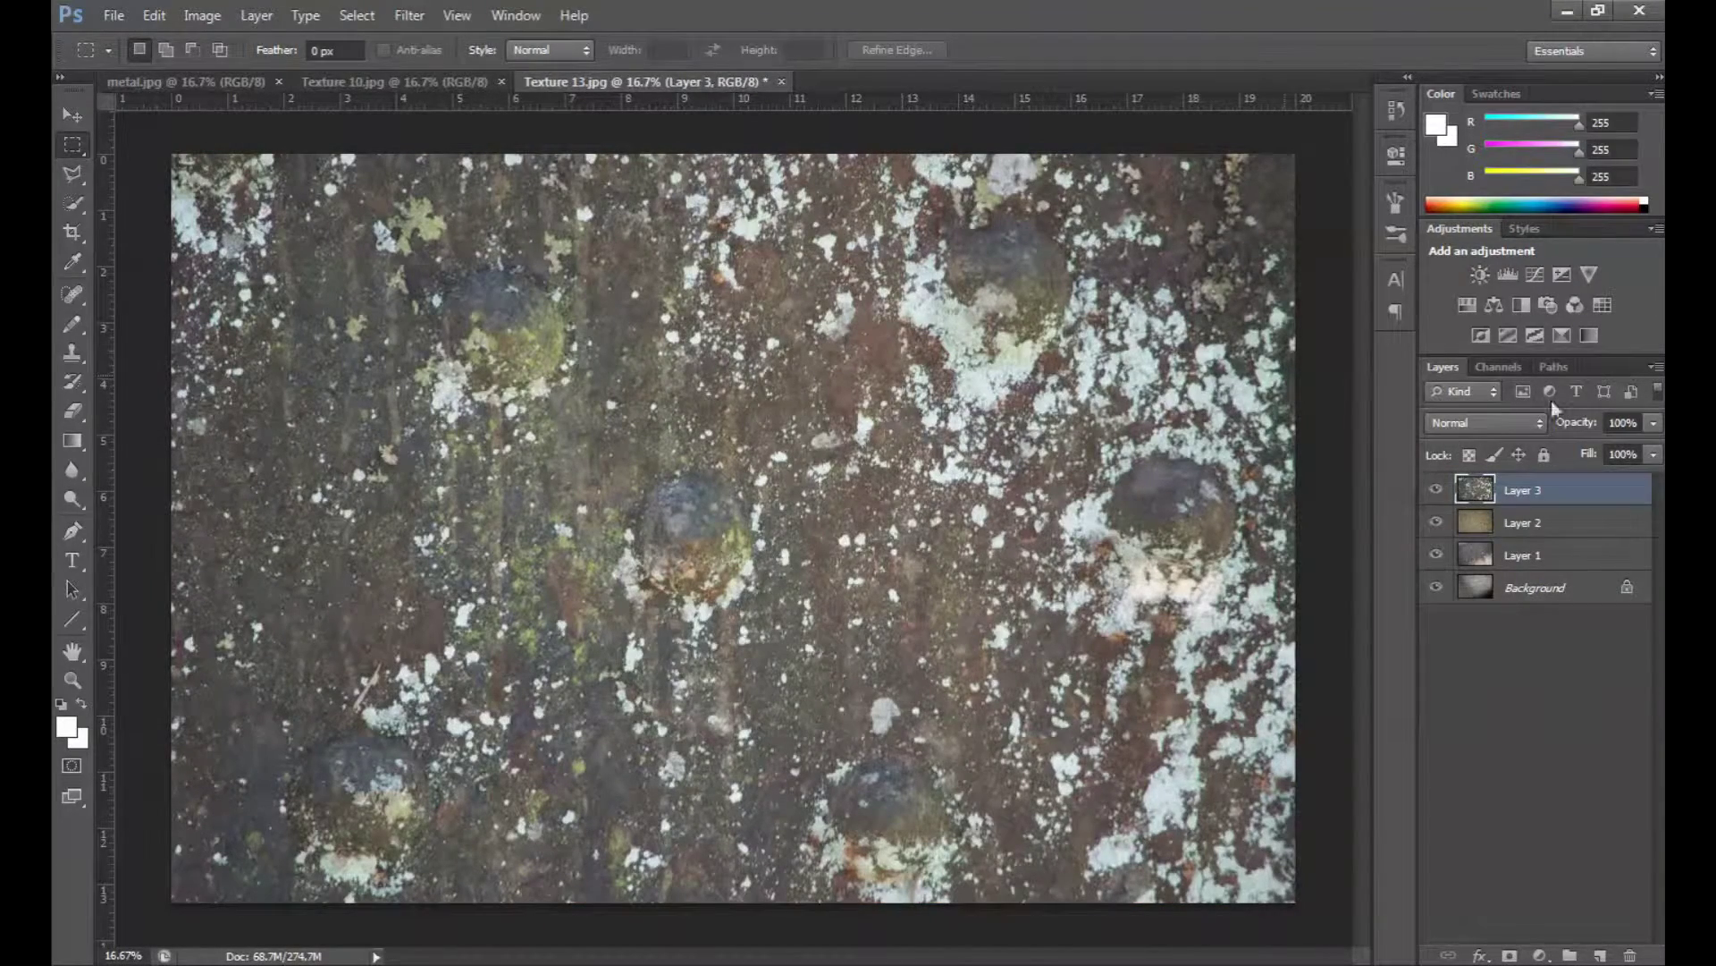
# Set the blend mode of Layer 3 to Hard Light, comparing it with Overlay and Vivid Light.
pyautogui.click(1516, 420)
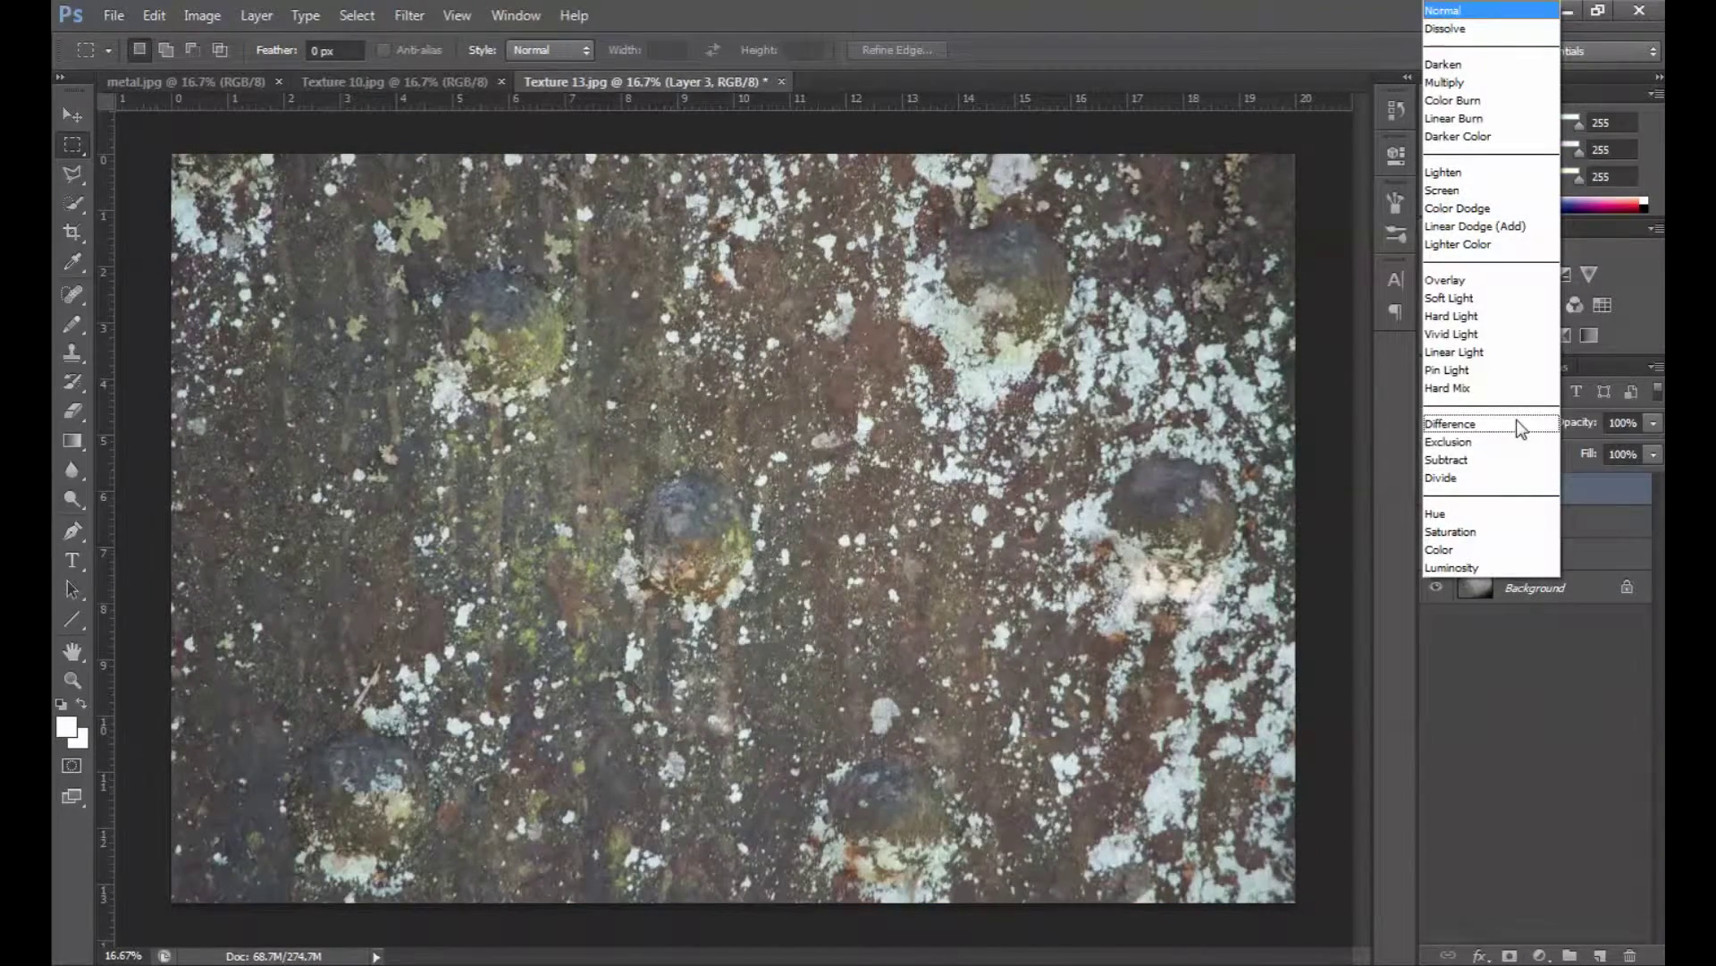
pyautogui.click(1441, 277)
pyautogui.hotkey('shift', '+')
pyautogui.hotkey('shift', '+')
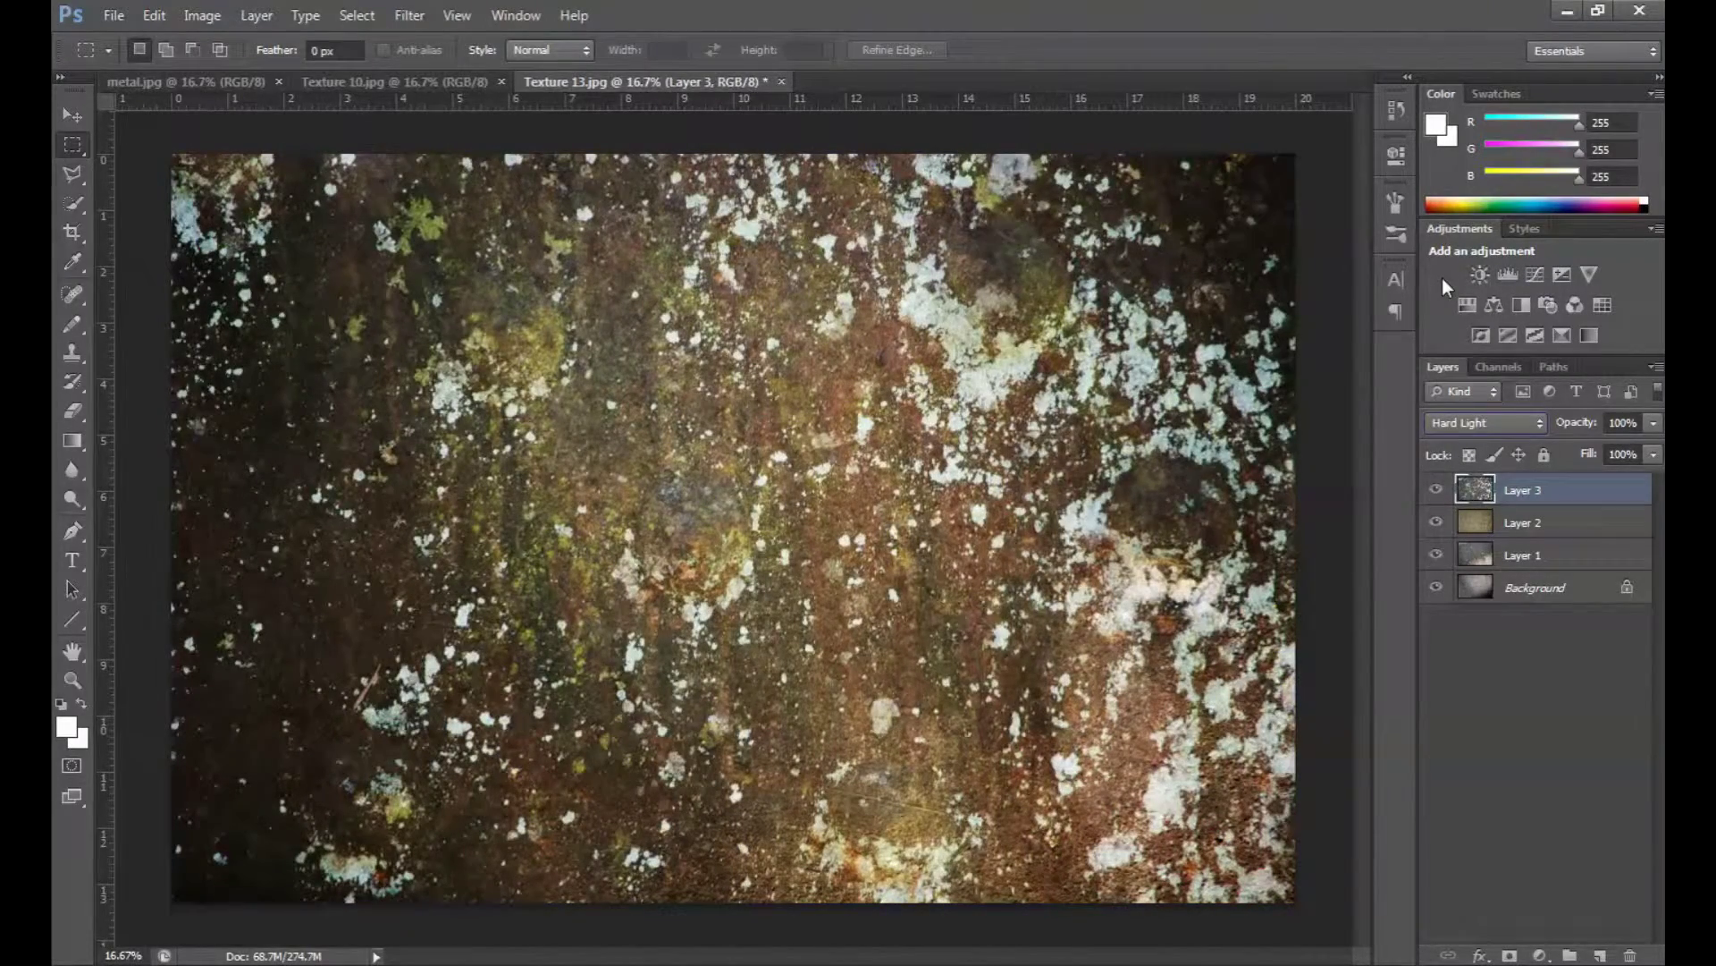
pyautogui.press('Down')
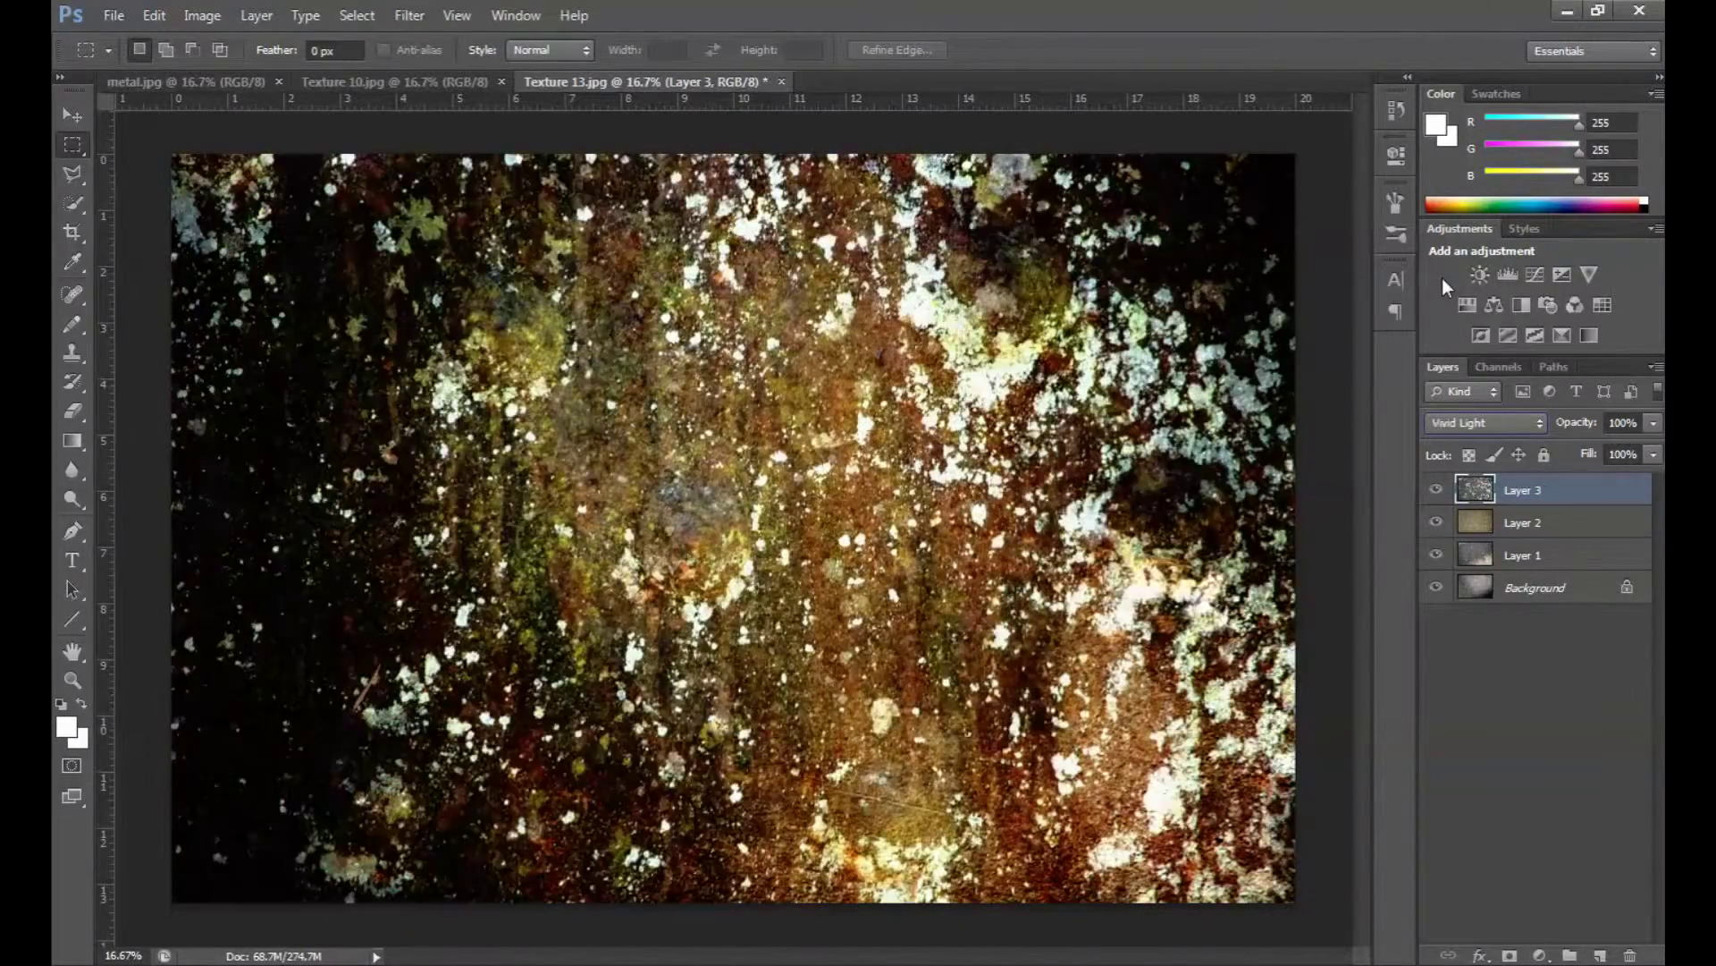
pyautogui.press('Up')
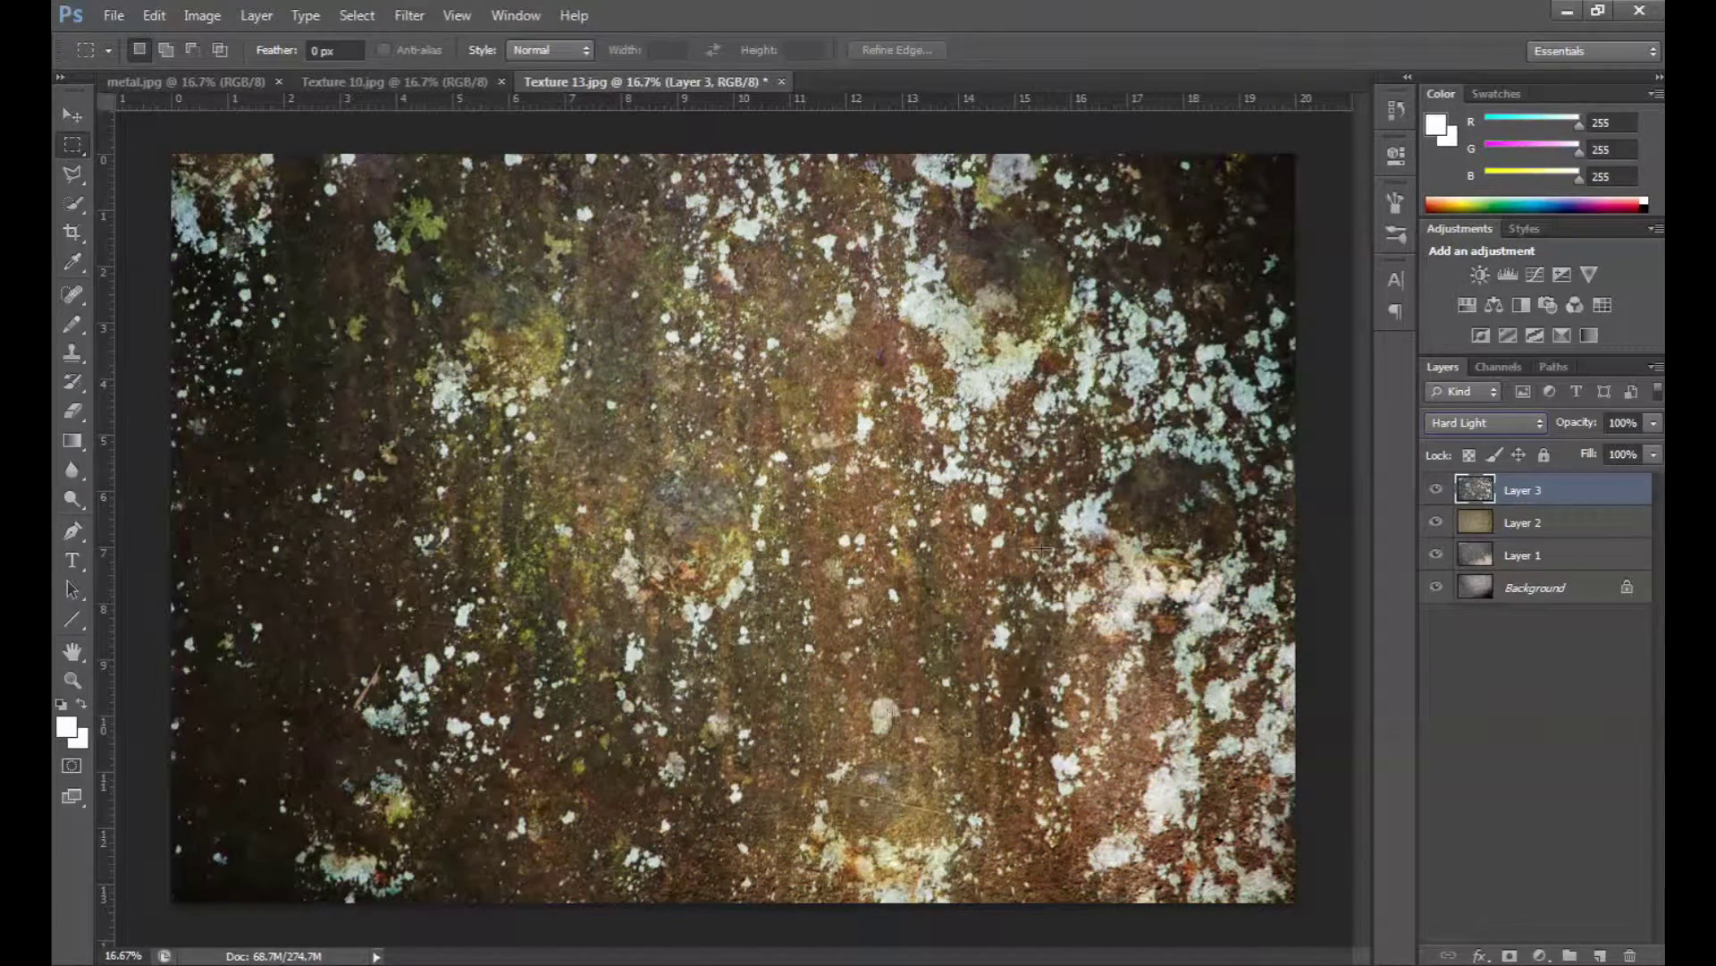
# Try out reduced Fill values for Layer 3, such as 60%, 47% and 61%.
pyautogui.click(1653, 455)
pyautogui.click(1654, 424)
pyautogui.moveTo(1620, 453)
pyautogui.mouseDown()
pyautogui.moveTo(1602, 453)
pyautogui.moveTo(1653, 450)
pyautogui.moveTo(1602, 483)
pyautogui.moveTo(1592, 472)
pyautogui.moveTo(1657, 479)
pyautogui.moveTo(1607, 476)
pyautogui.mouseUp()
pyautogui.click(1655, 456)
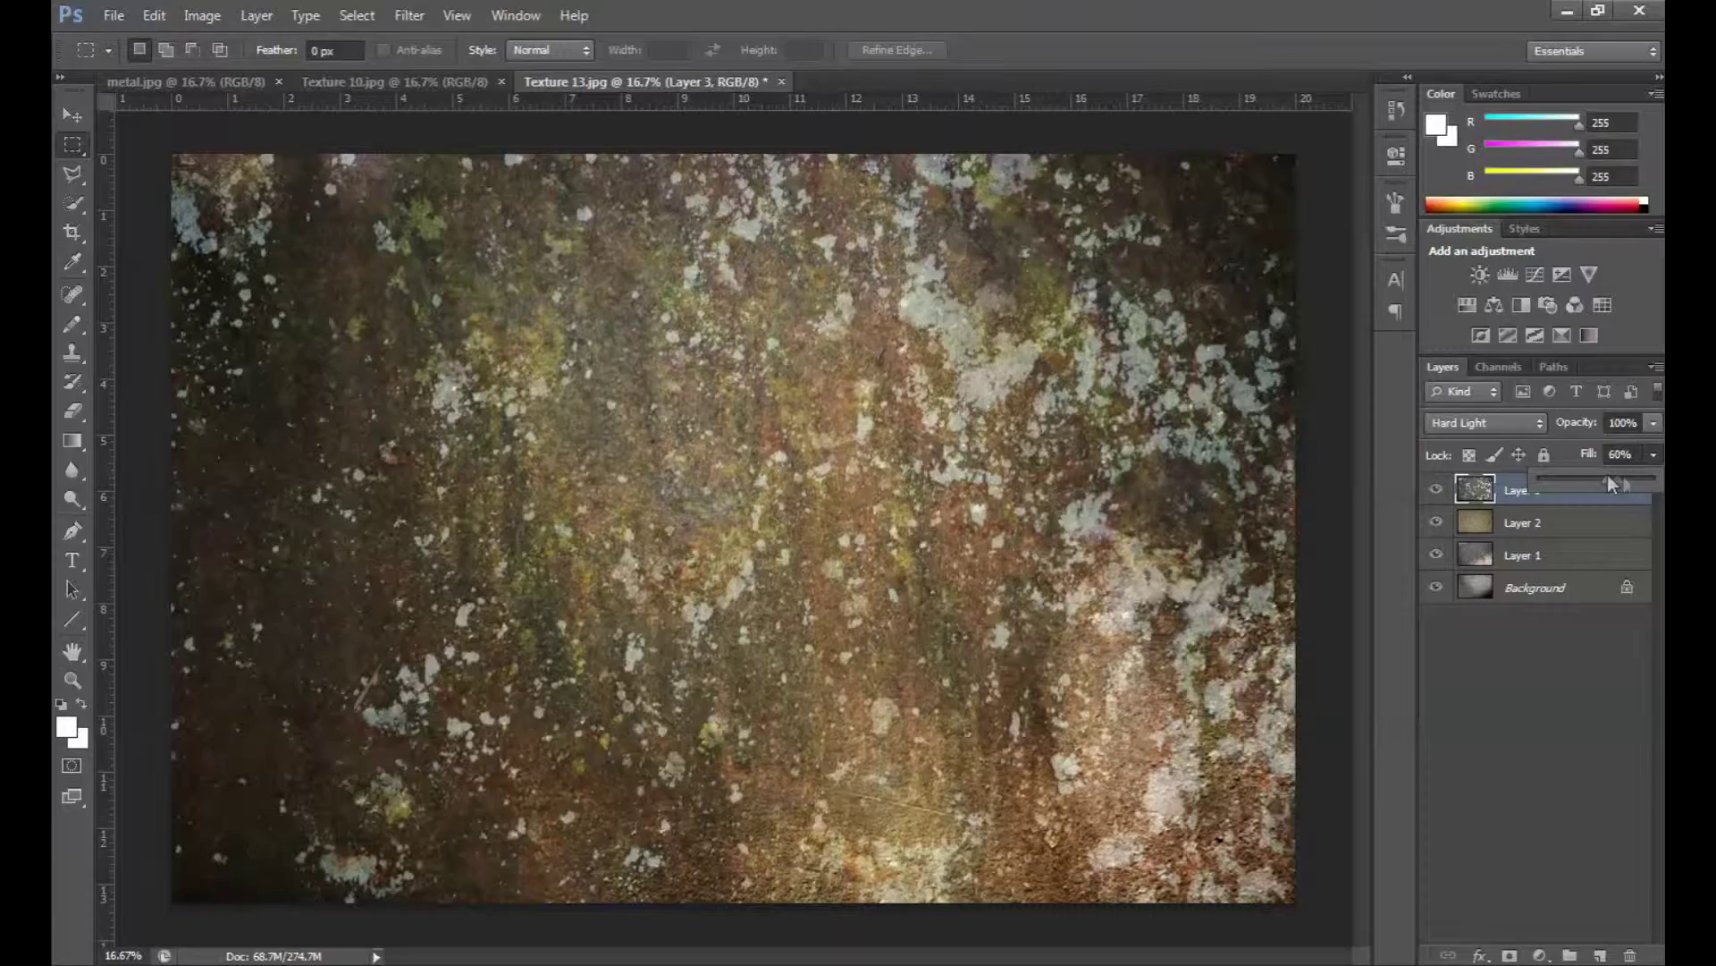
pyautogui.moveTo(1607, 483); pyautogui.dragTo(1656, 487)
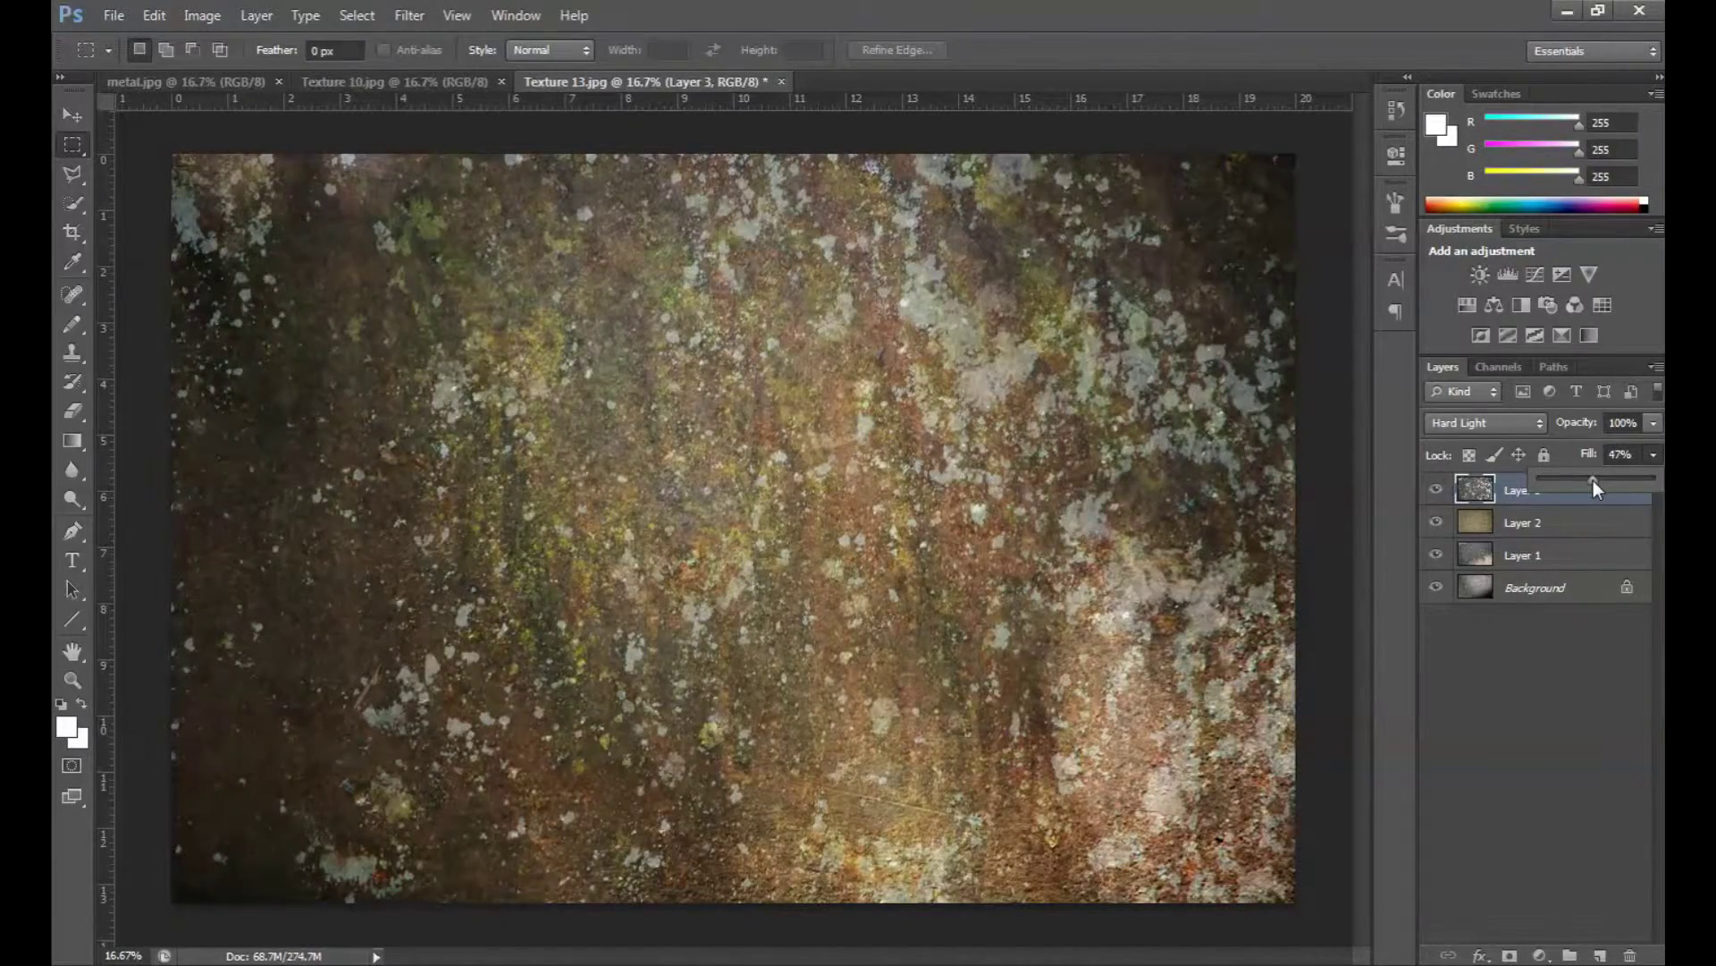
pyautogui.moveTo(1602, 486); pyautogui.dragTo(1610, 485)
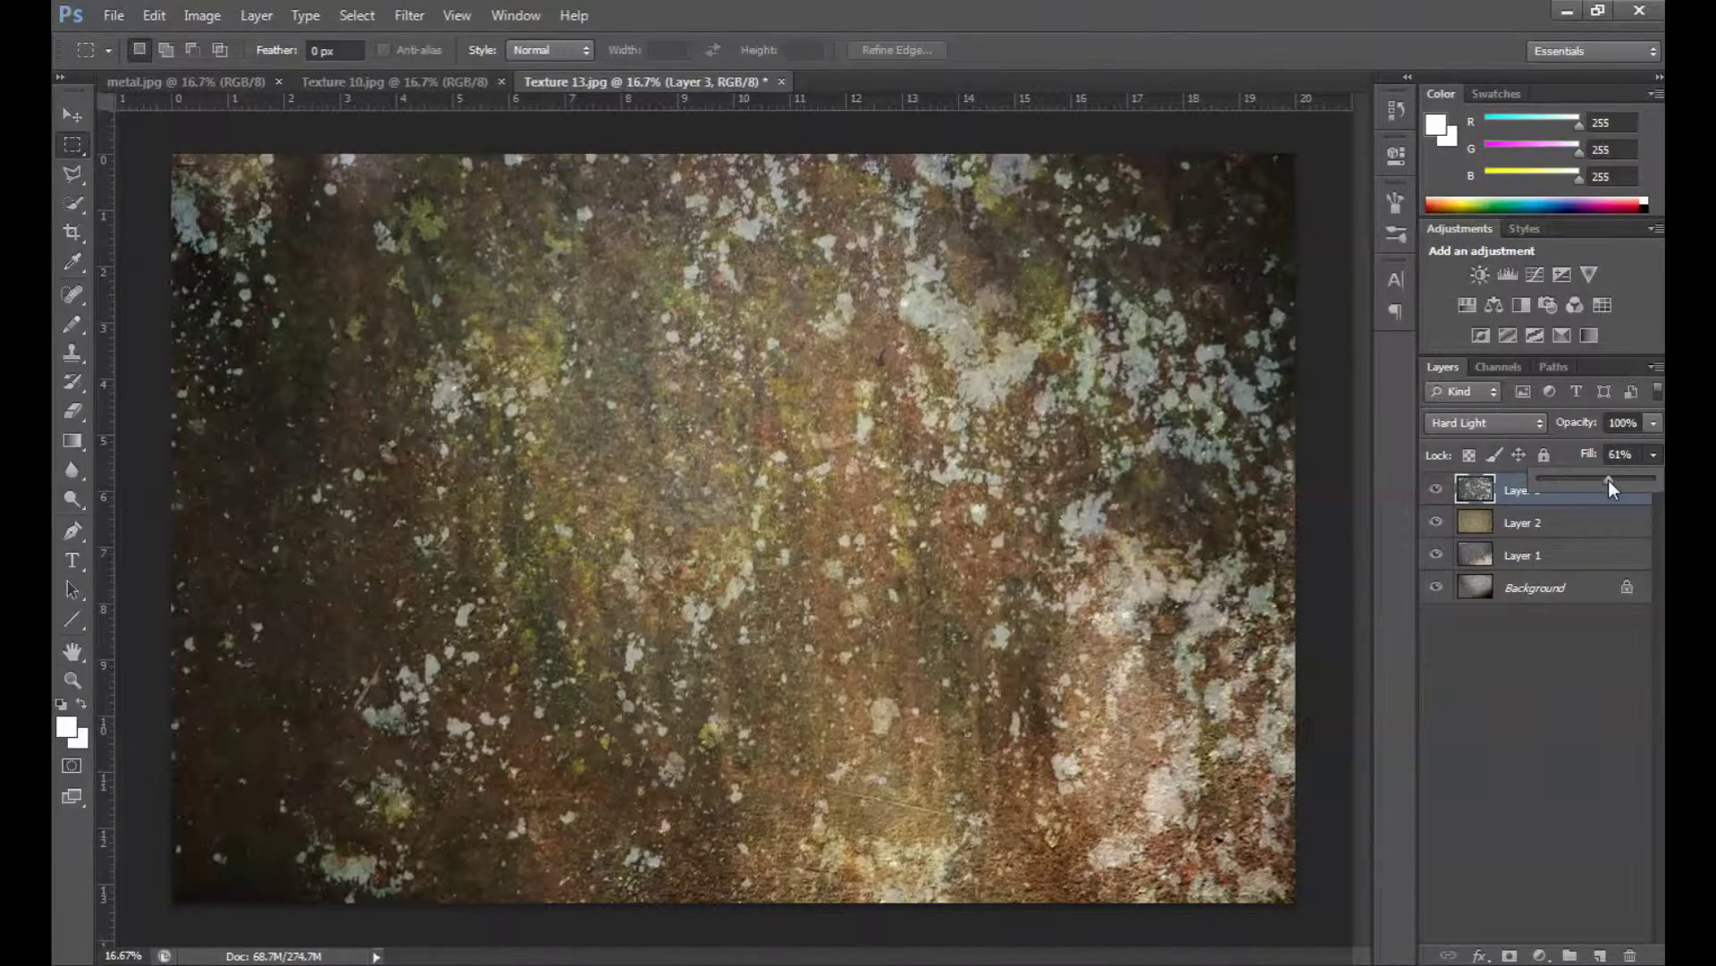
pyautogui.click(1551, 672)
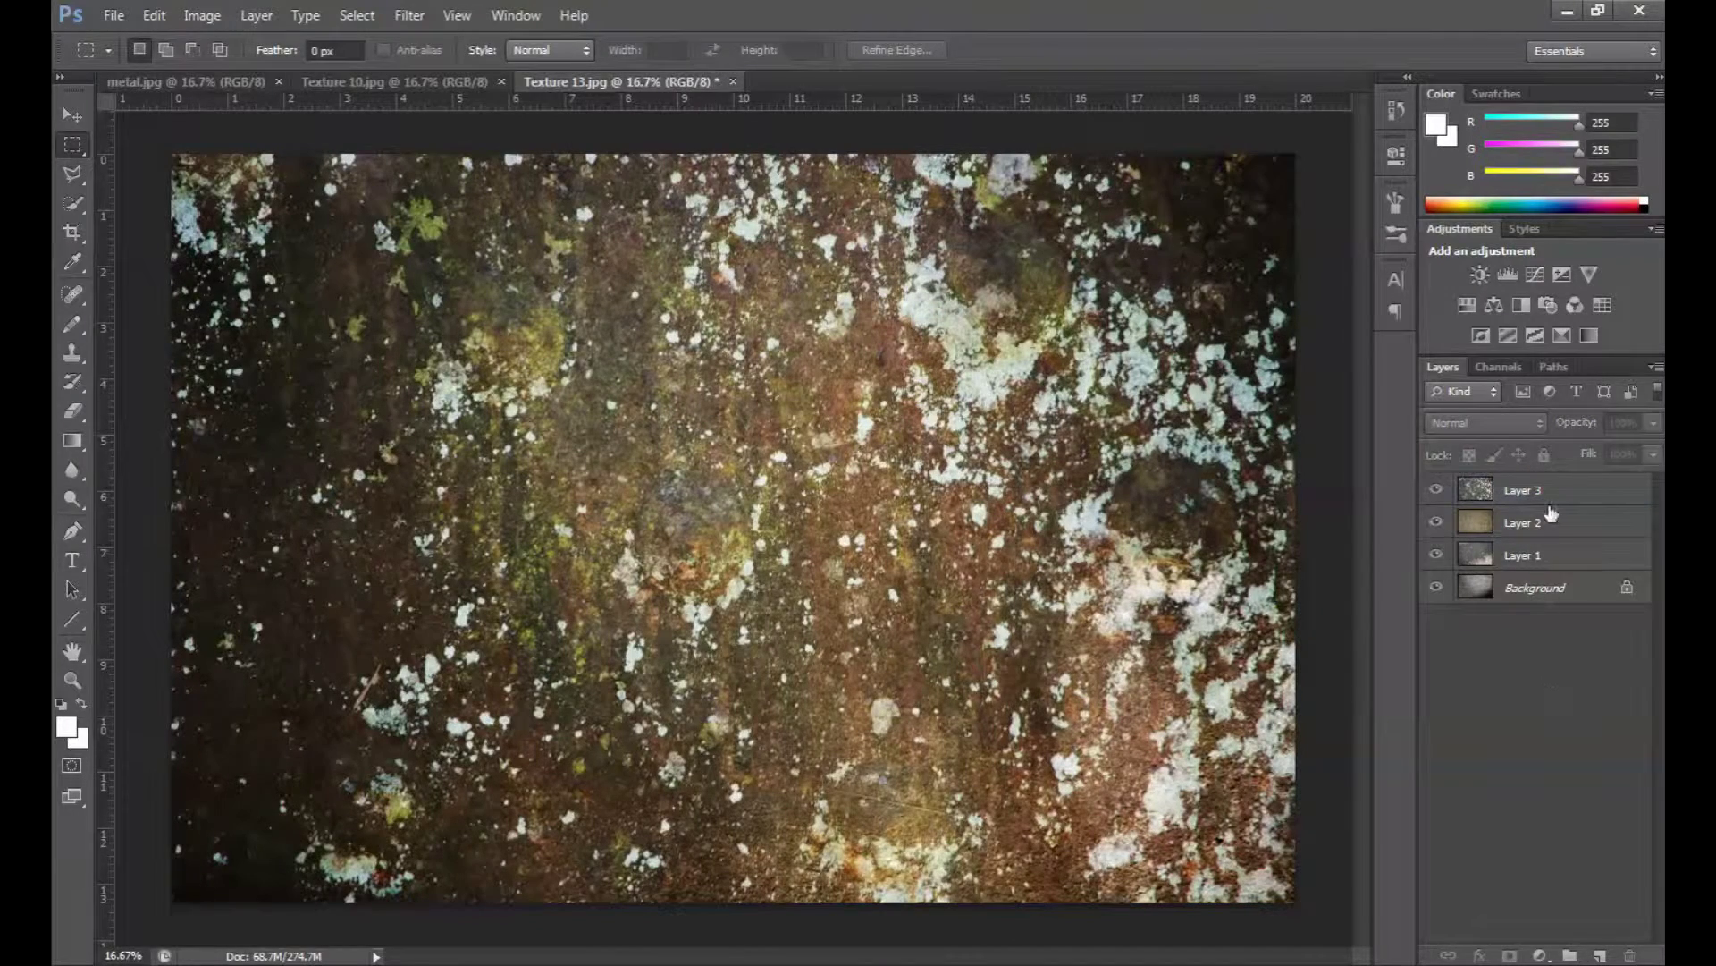
# Activate the Eraser on Layer 3 and enlarge its soft round brush to 1100 px.
pyautogui.click(1550, 510)
pyautogui.click(85, 413)
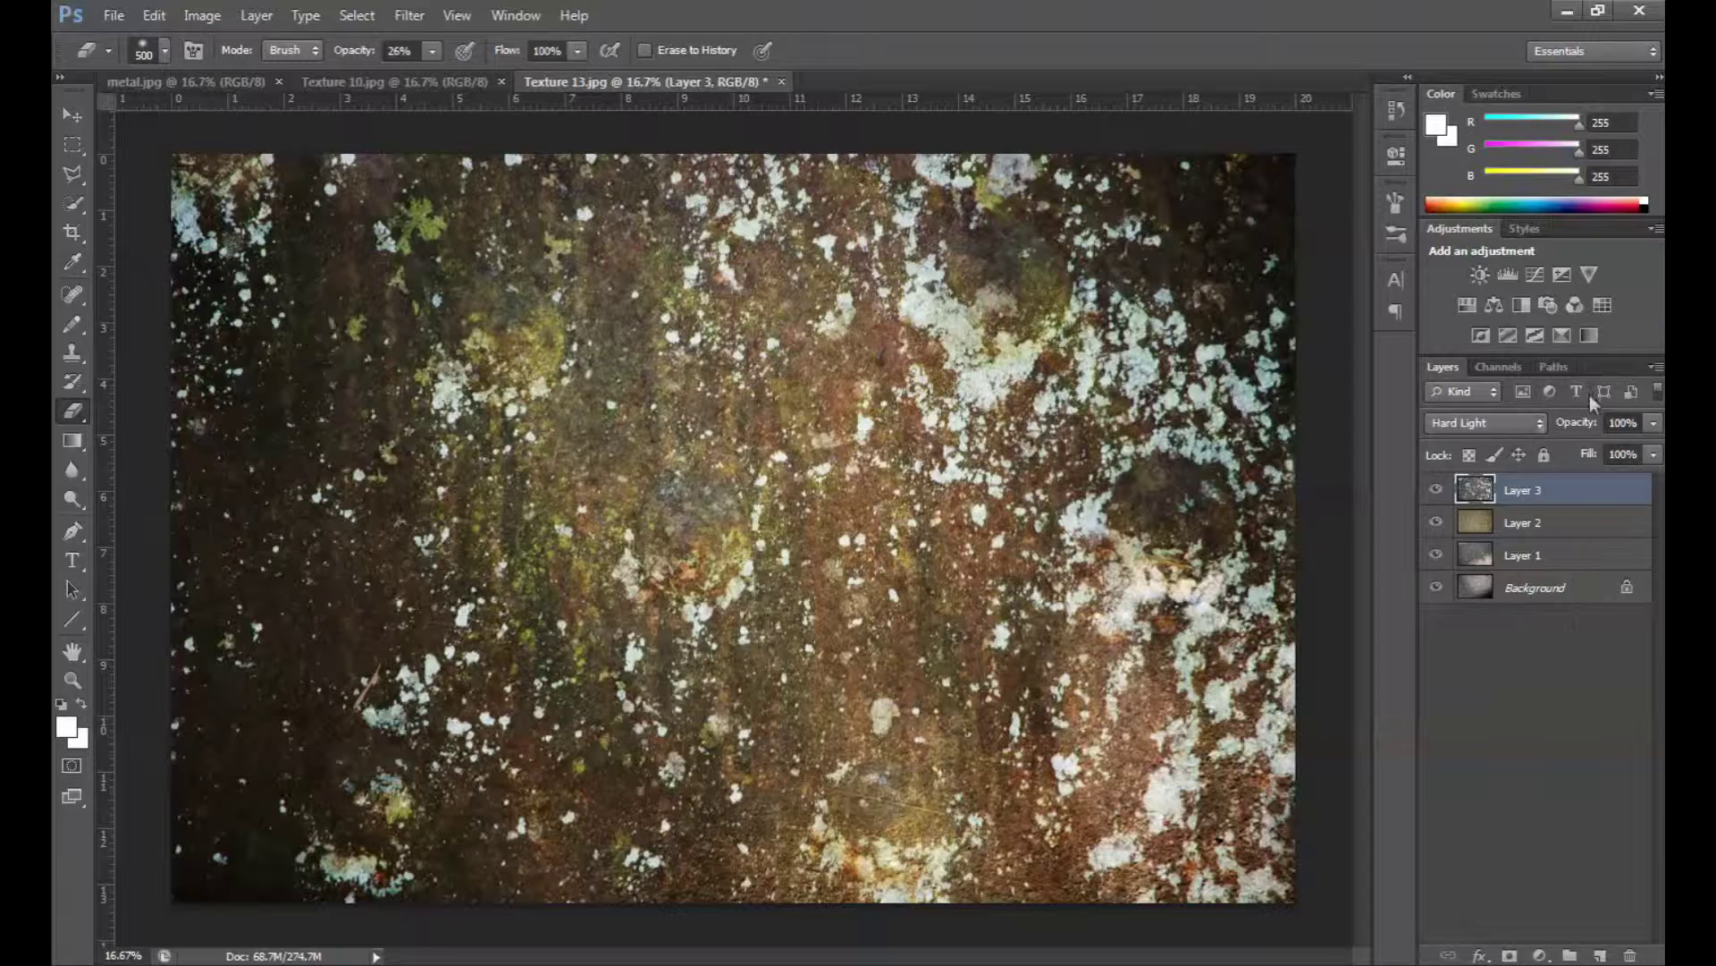
pyautogui.click(1505, 424)
pyautogui.click(1564, 685)
pyautogui.moveTo(1327, 160); pyautogui.dragTo(1306, 164)
pyautogui.rightClick(774, 413)
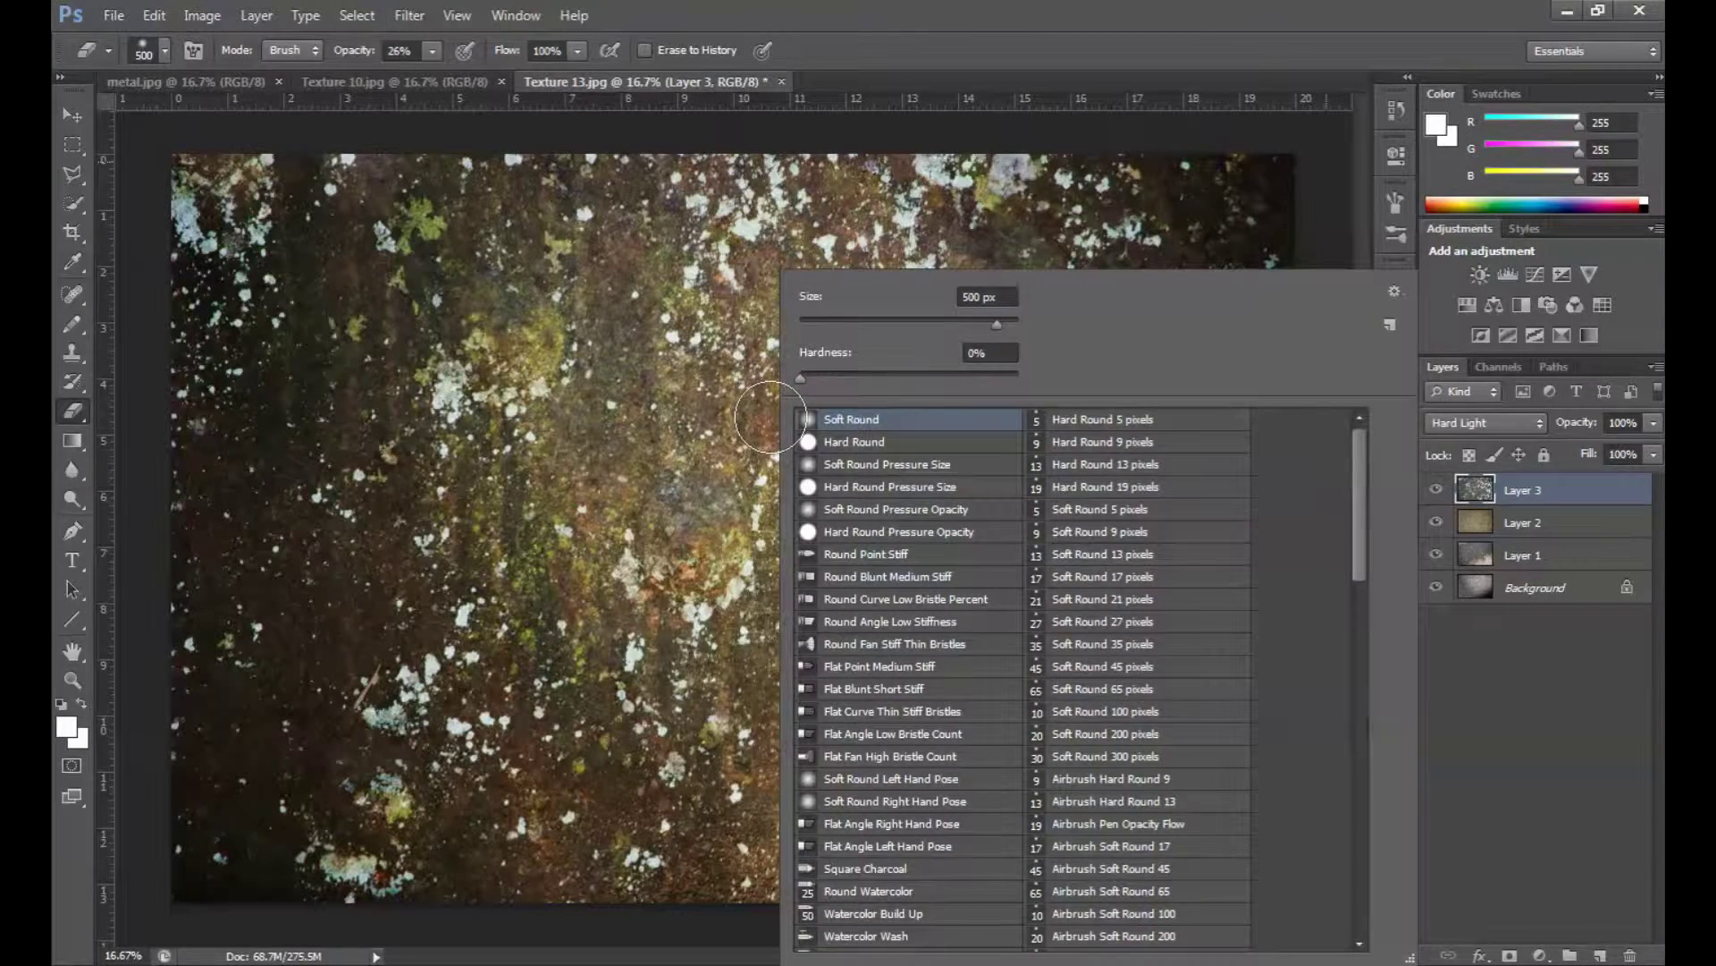
pyautogui.click(1050, 11)
pyautogui.press(']')
pyautogui.press(']')
pyautogui.press(']')
pyautogui.press(']')
pyautogui.press(']')
pyautogui.press(']')
# Softly erase Layer 3's speckles along the image's left side, upper-left area, lower centre, lower right and upper-right corner.
pyautogui.moveTo(246, 179)
pyautogui.mouseDown()
pyautogui.moveTo(170, 250)
pyautogui.moveTo(277, 219)
pyautogui.moveTo(221, 353)
pyautogui.moveTo(369, 246)
pyautogui.moveTo(288, 340)
pyautogui.moveTo(487, 218)
pyautogui.moveTo(235, 407)
pyautogui.moveTo(301, 321)
pyautogui.moveTo(191, 425)
pyautogui.moveTo(177, 368)
pyautogui.moveTo(177, 463)
pyautogui.moveTo(292, 389)
pyautogui.moveTo(248, 502)
pyautogui.moveTo(277, 341)
pyautogui.moveTo(203, 255)
pyautogui.moveTo(174, 657)
pyautogui.moveTo(422, 428)
pyautogui.moveTo(384, 519)
pyautogui.mouseUp()
pyautogui.moveTo(1134, 843)
pyautogui.mouseDown()
pyautogui.moveTo(1275, 685)
pyautogui.moveTo(1152, 835)
pyautogui.moveTo(1047, 868)
pyautogui.moveTo(1119, 812)
pyautogui.moveTo(1207, 839)
pyautogui.mouseUp()
pyautogui.moveTo(1206, 543)
pyautogui.mouseDown()
pyautogui.moveTo(1233, 590)
pyautogui.moveTo(1162, 573)
pyautogui.mouseUp()
pyautogui.moveTo(882, 664)
pyautogui.mouseDown()
pyautogui.moveTo(844, 776)
pyautogui.moveTo(850, 679)
pyautogui.moveTo(806, 868)
pyautogui.moveTo(847, 888)
pyautogui.moveTo(954, 582)
pyautogui.moveTo(936, 772)
pyautogui.moveTo(1012, 600)
pyautogui.moveTo(909, 611)
pyautogui.moveTo(874, 585)
pyautogui.moveTo(891, 709)
pyautogui.moveTo(932, 754)
pyautogui.moveTo(937, 618)
pyautogui.moveTo(986, 635)
pyautogui.moveTo(902, 582)
pyautogui.moveTo(834, 568)
pyautogui.moveTo(875, 542)
pyautogui.moveTo(1001, 548)
pyautogui.mouseUp()
pyautogui.moveTo(1139, 523); pyautogui.dragTo(1047, 565)
pyautogui.moveTo(529, 204)
pyautogui.mouseDown()
pyautogui.moveTo(702, 148)
pyautogui.moveTo(556, 172)
pyautogui.moveTo(451, 160)
pyautogui.moveTo(583, 161)
pyautogui.moveTo(490, 168)
pyautogui.moveTo(264, 234)
pyautogui.moveTo(533, 215)
pyautogui.moveTo(429, 294)
pyautogui.moveTo(433, 276)
pyautogui.moveTo(300, 446)
pyautogui.moveTo(296, 525)
pyautogui.moveTo(209, 644)
pyautogui.moveTo(199, 846)
pyautogui.moveTo(202, 624)
pyautogui.moveTo(208, 820)
pyautogui.moveTo(335, 591)
pyautogui.moveTo(249, 760)
pyautogui.moveTo(229, 846)
pyautogui.moveTo(246, 548)
pyautogui.moveTo(185, 823)
pyautogui.moveTo(257, 500)
pyautogui.moveTo(275, 554)
pyautogui.moveTo(338, 552)
pyautogui.mouseUp()
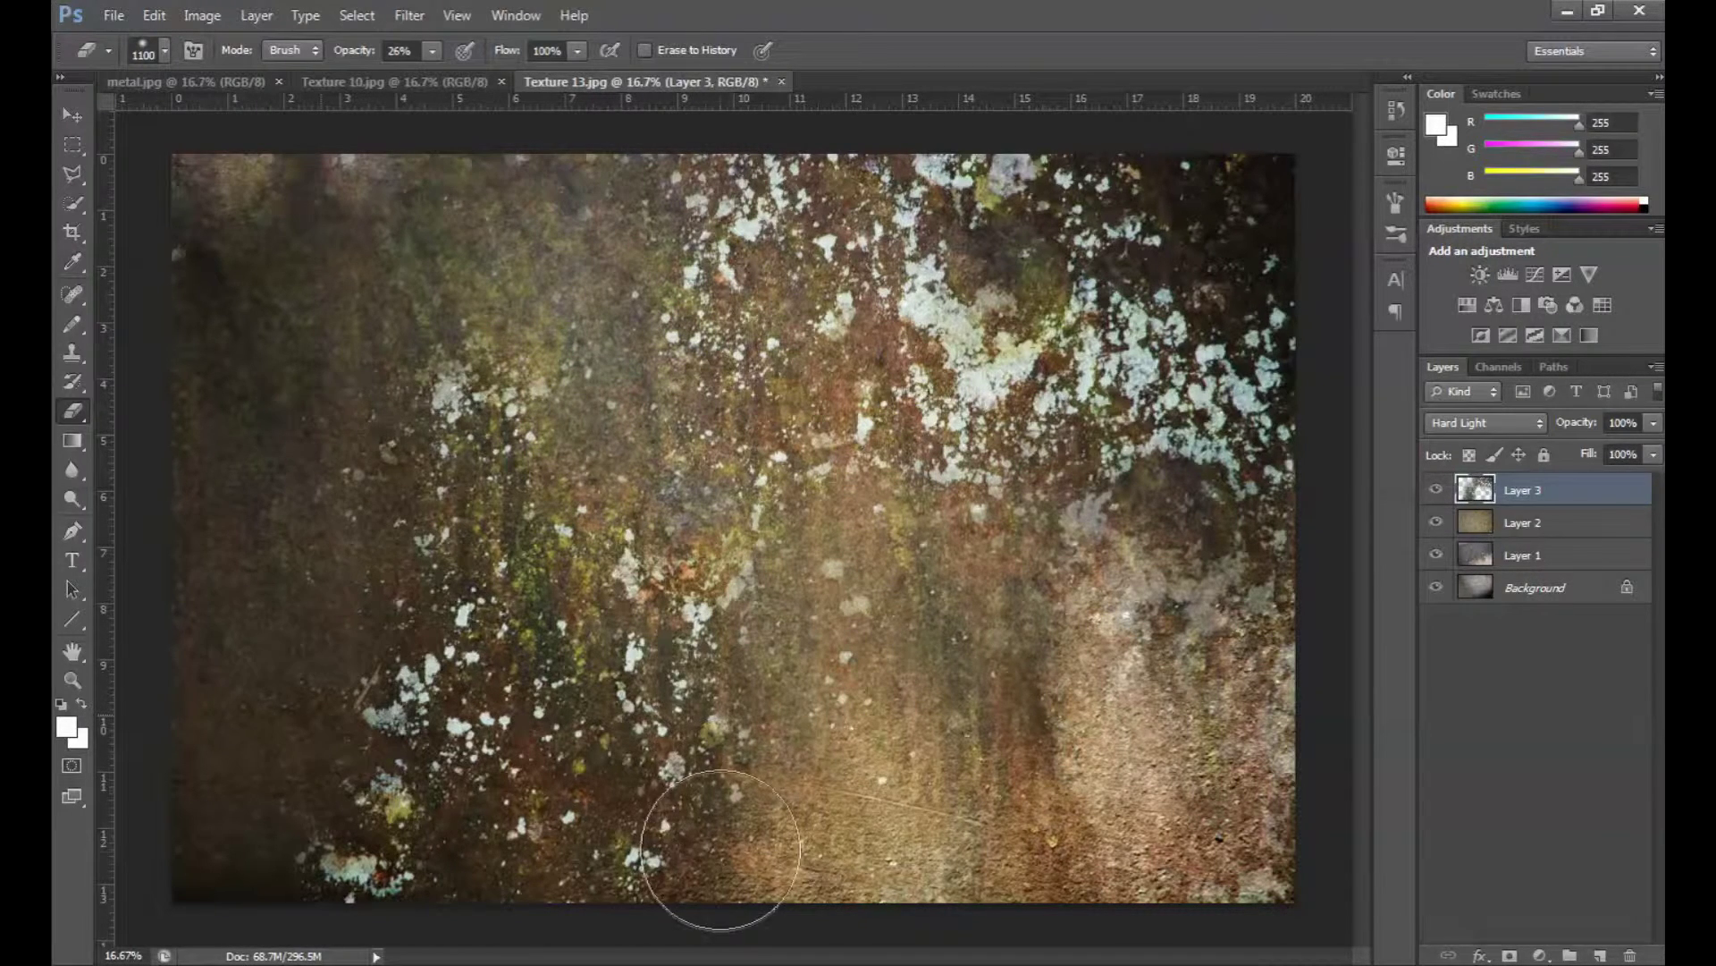
pyautogui.moveTo(1196, 195)
pyautogui.mouseDown()
pyautogui.moveTo(1320, 247)
pyautogui.moveTo(1238, 248)
pyautogui.moveTo(1132, 141)
pyautogui.moveTo(1216, 249)
pyautogui.moveTo(1275, 257)
pyautogui.moveTo(1192, 261)
pyautogui.moveTo(1192, 195)
pyautogui.mouseUp()
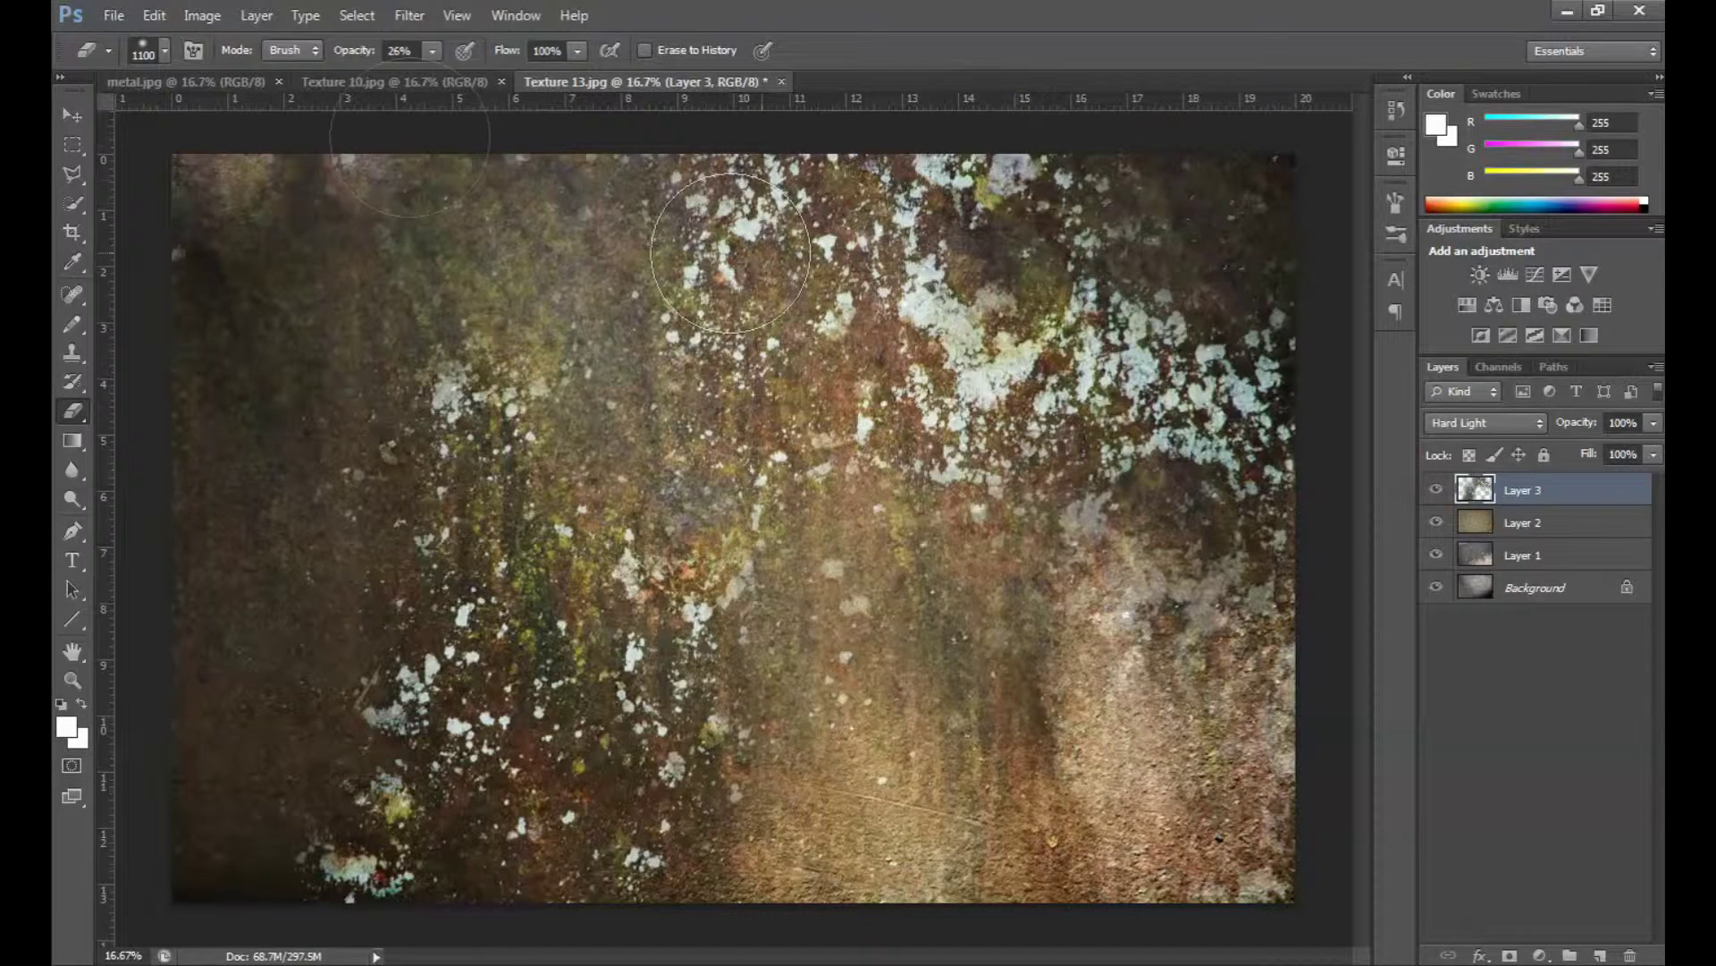
# Copy the whole Texture 10.jpg image, close that file, and paste it as the top layer in Texture 13.jpg.
pyautogui.click(372, 82)
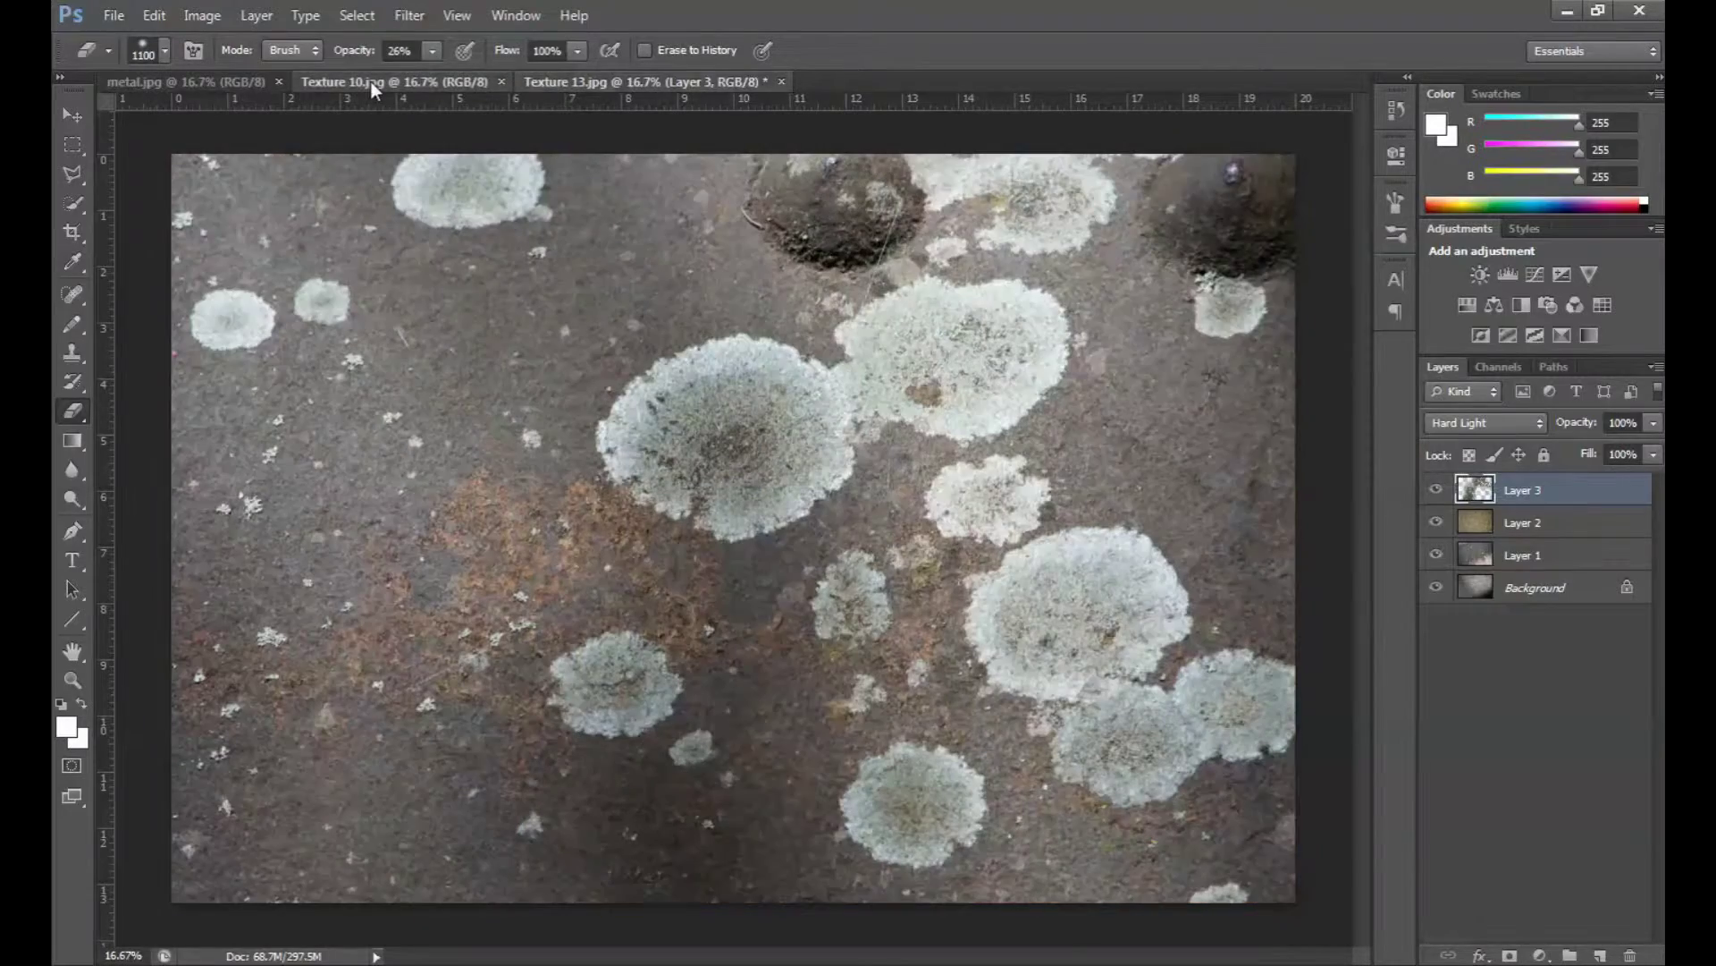
pyautogui.hotkey('ctrl', 'a')
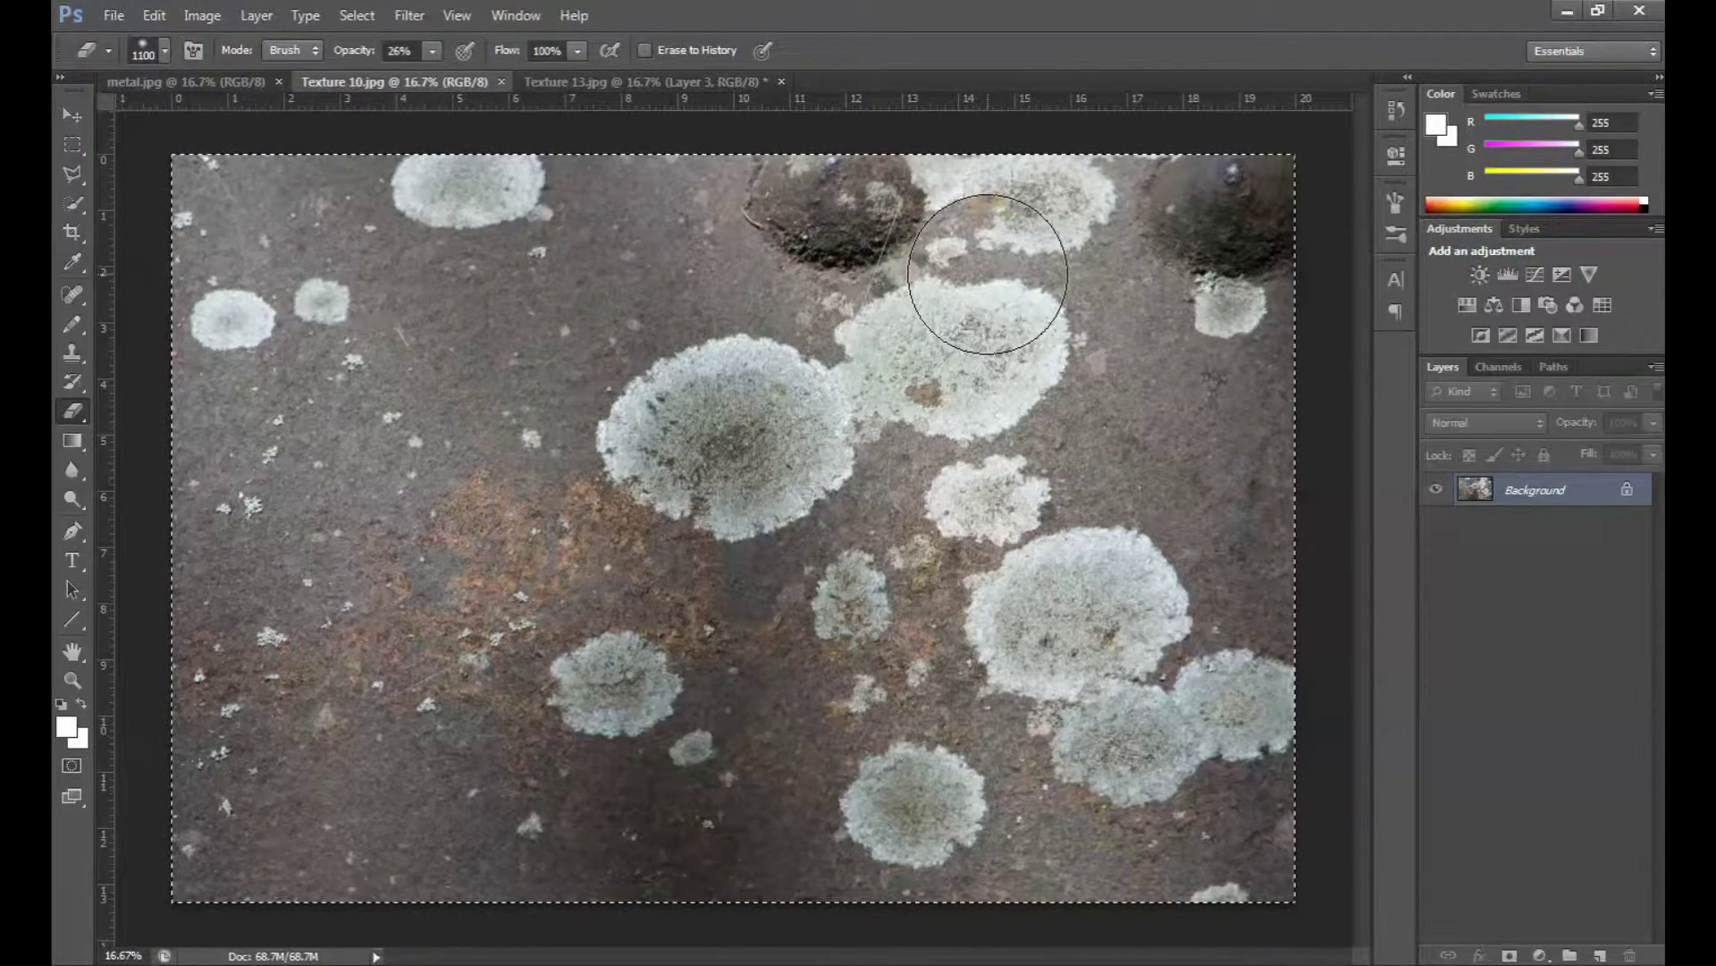
pyautogui.hotkey('ctrl', 'w')
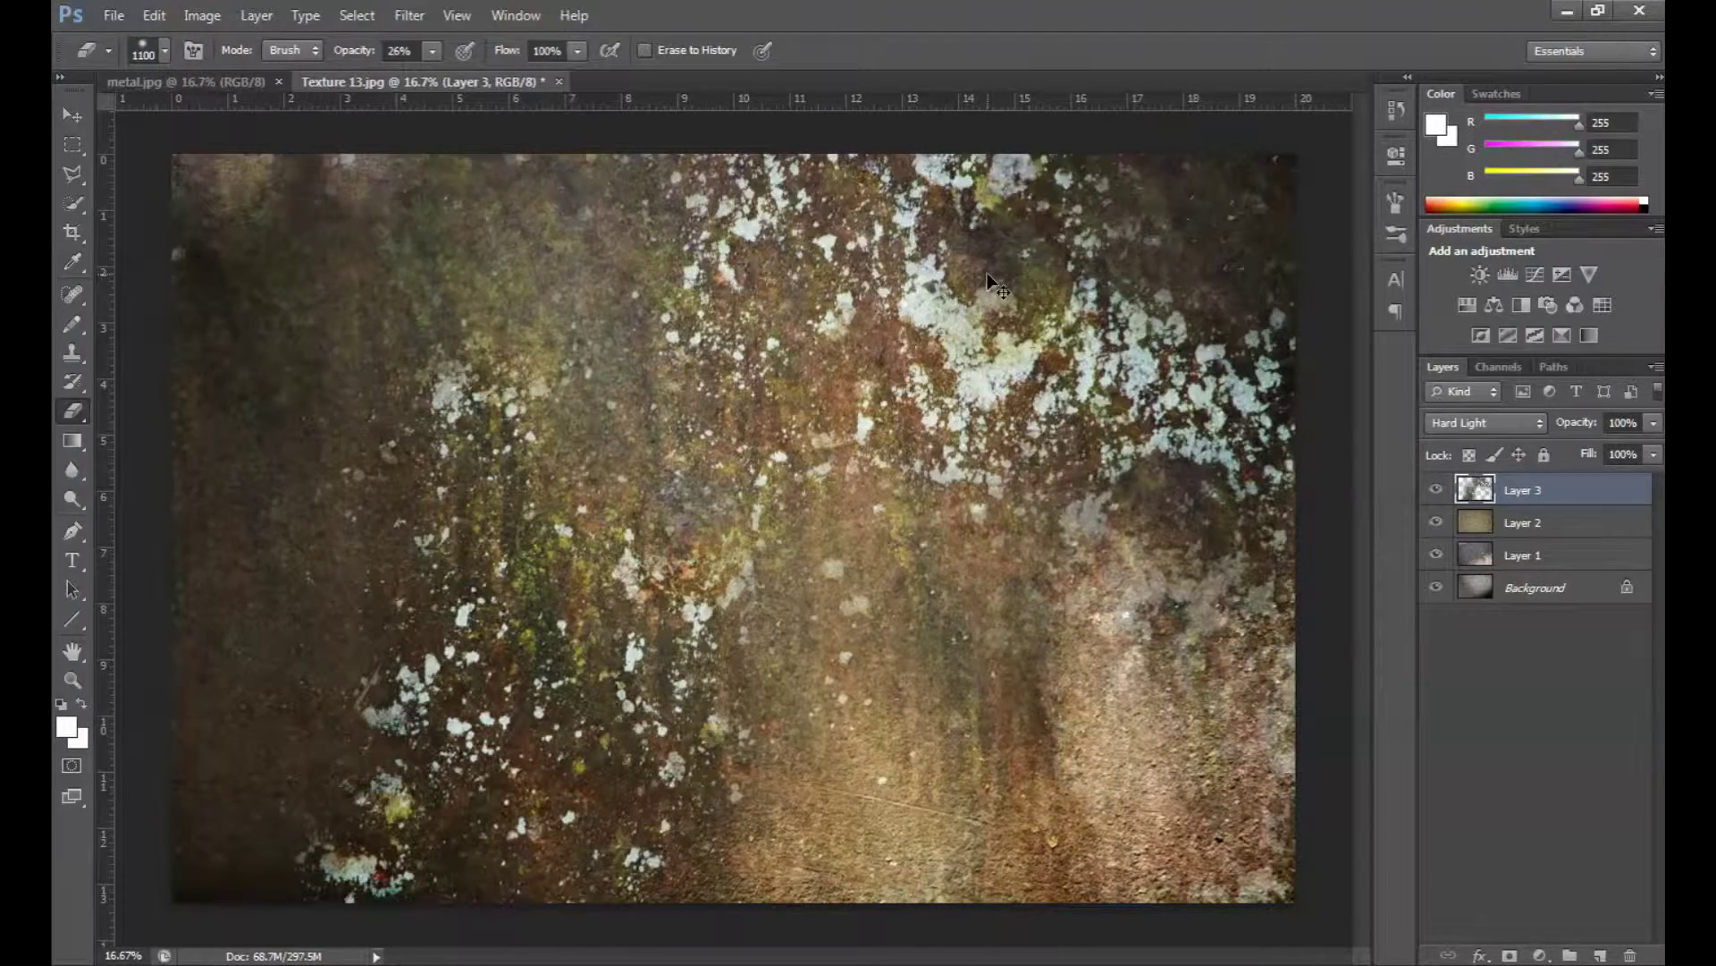
pyautogui.hotkey('ctrl', 'v')
pyautogui.click(1511, 427)
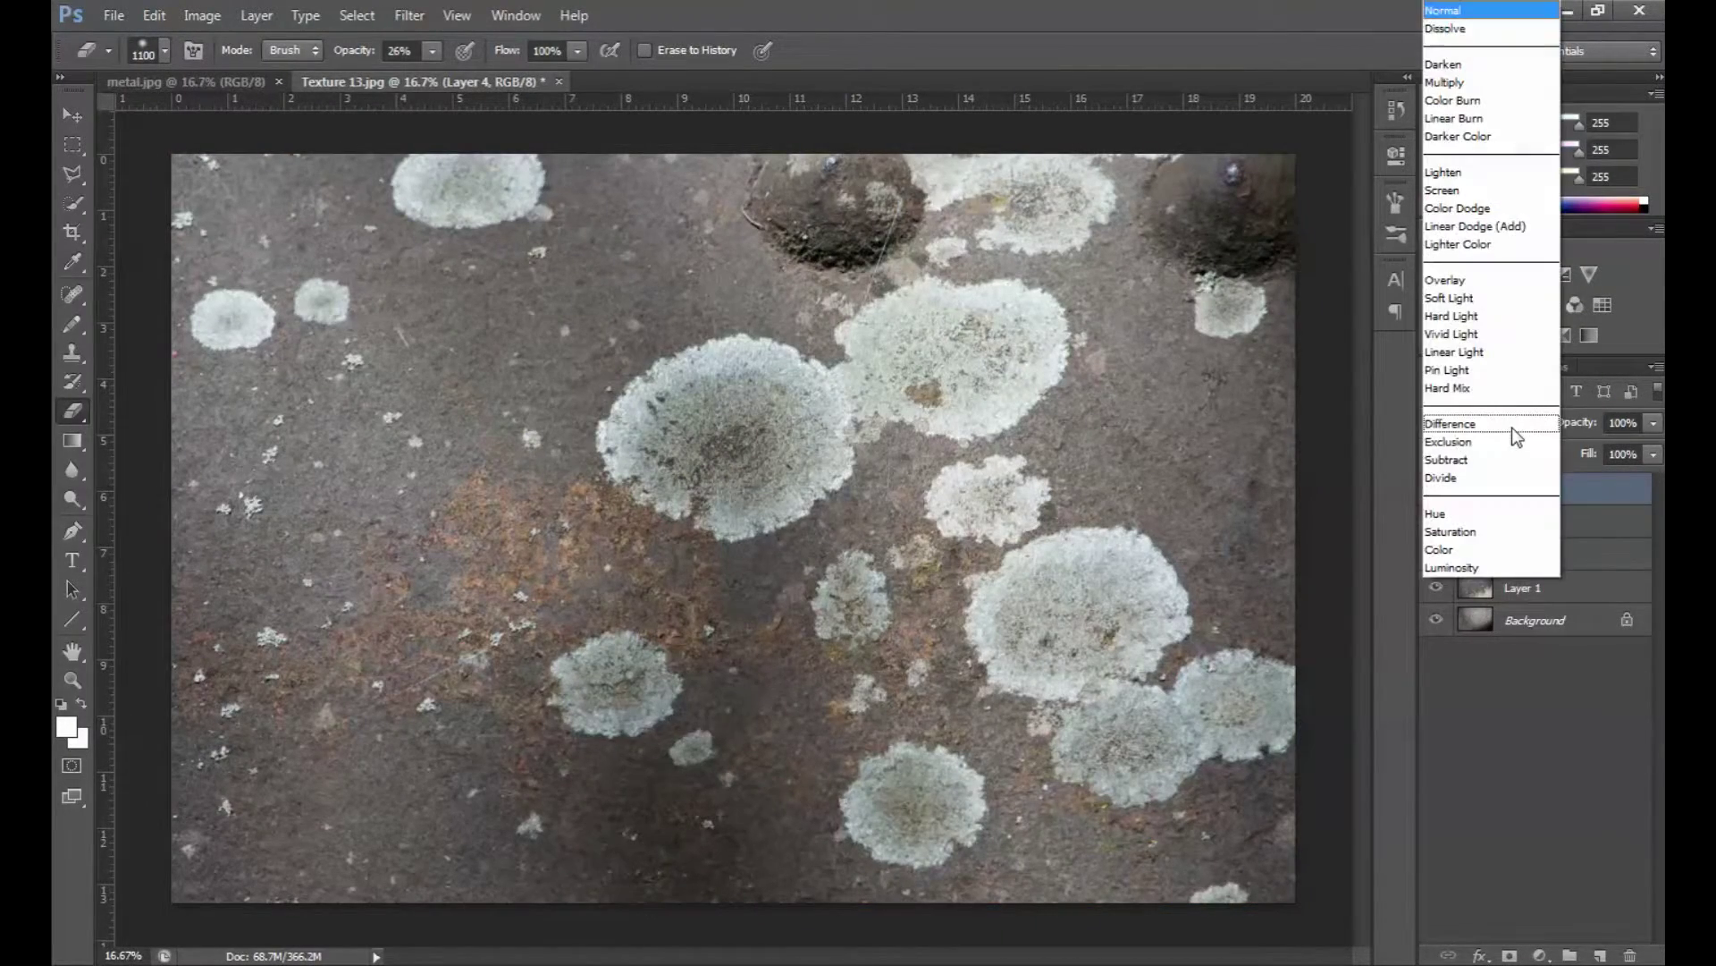
pyautogui.click(1473, 833)
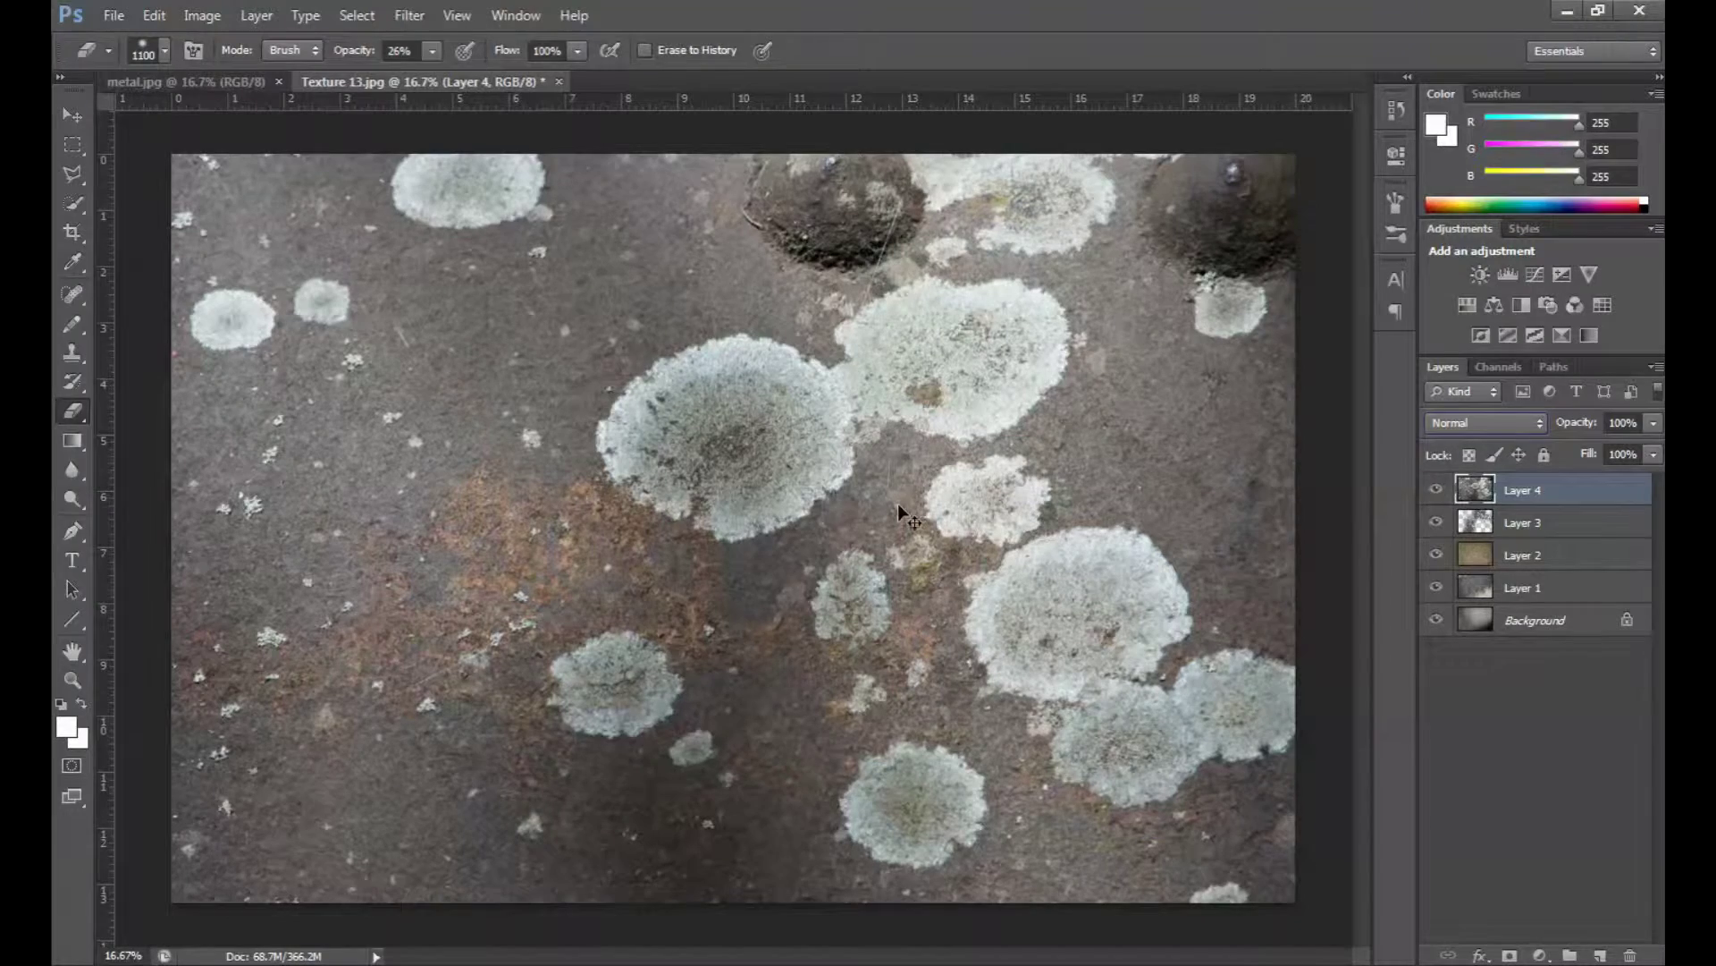
# Flip the pasted Texture 10 layer vertically with Free Transform.
pyautogui.hotkey('ctrl', 't')
pyautogui.rightClick(908, 453)
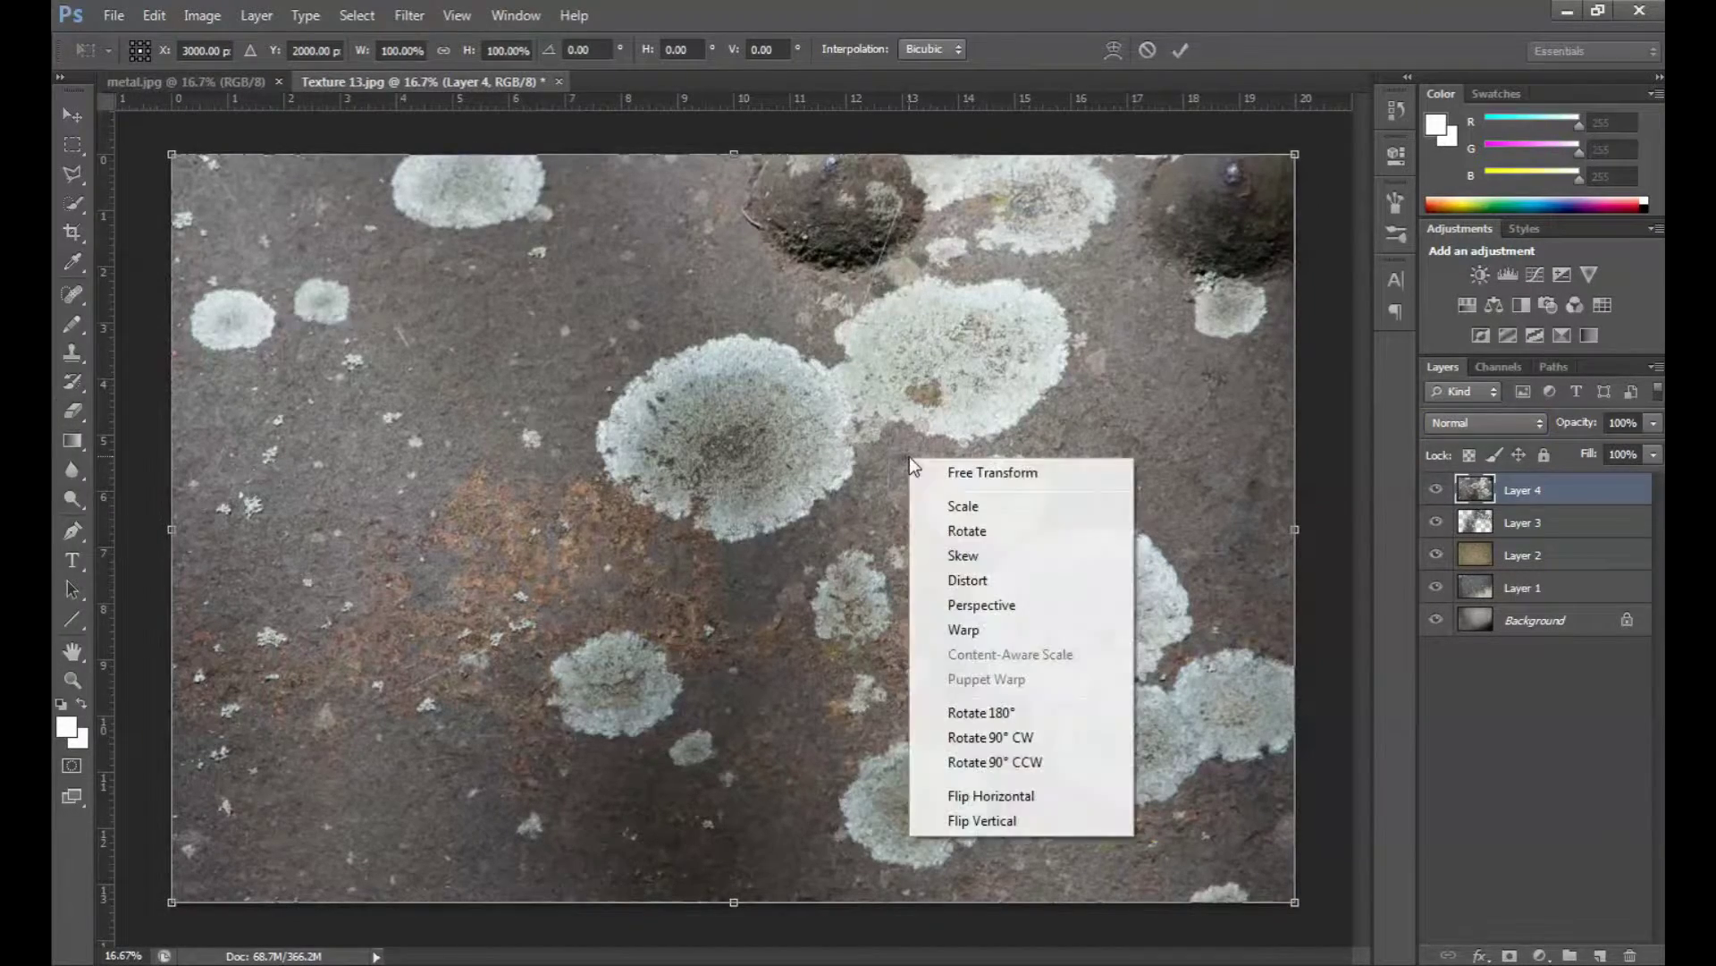
pyautogui.click(991, 821)
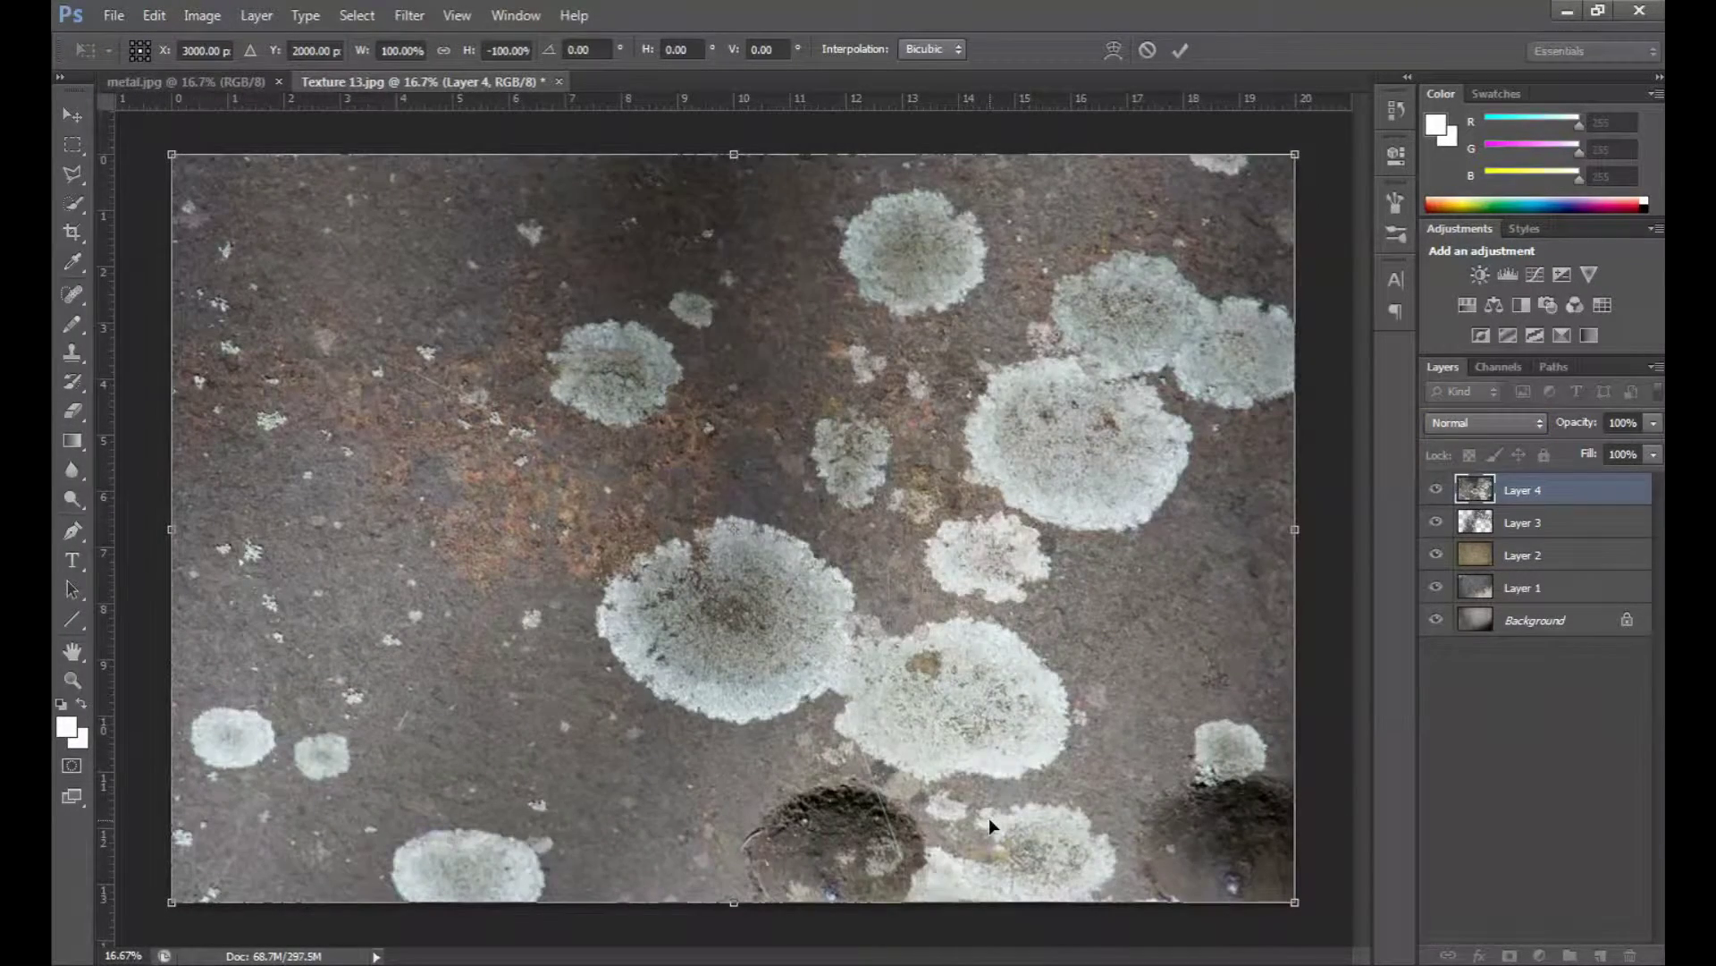
pyautogui.press('Return')
# Set the blend mode of Layer 4 to Overlay, comparing it with Soft Light and Hard Light.
pyautogui.click(1461, 430)
pyautogui.click(1477, 282)
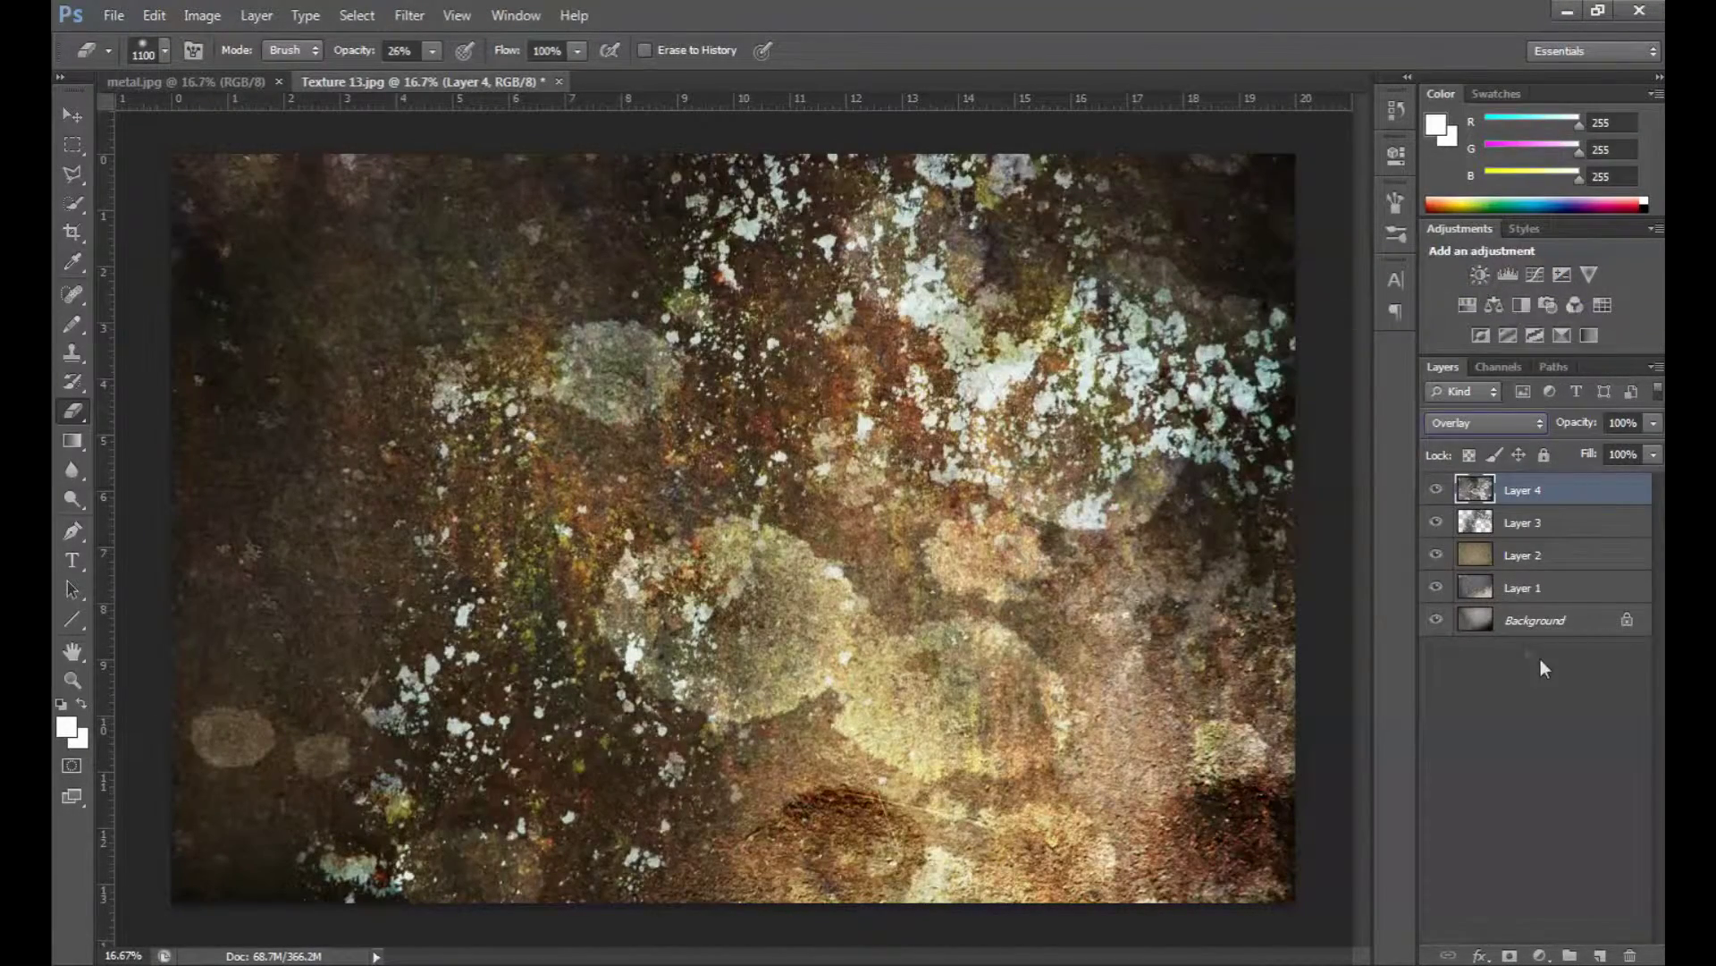
pyautogui.press('Down')
pyautogui.press('Down')
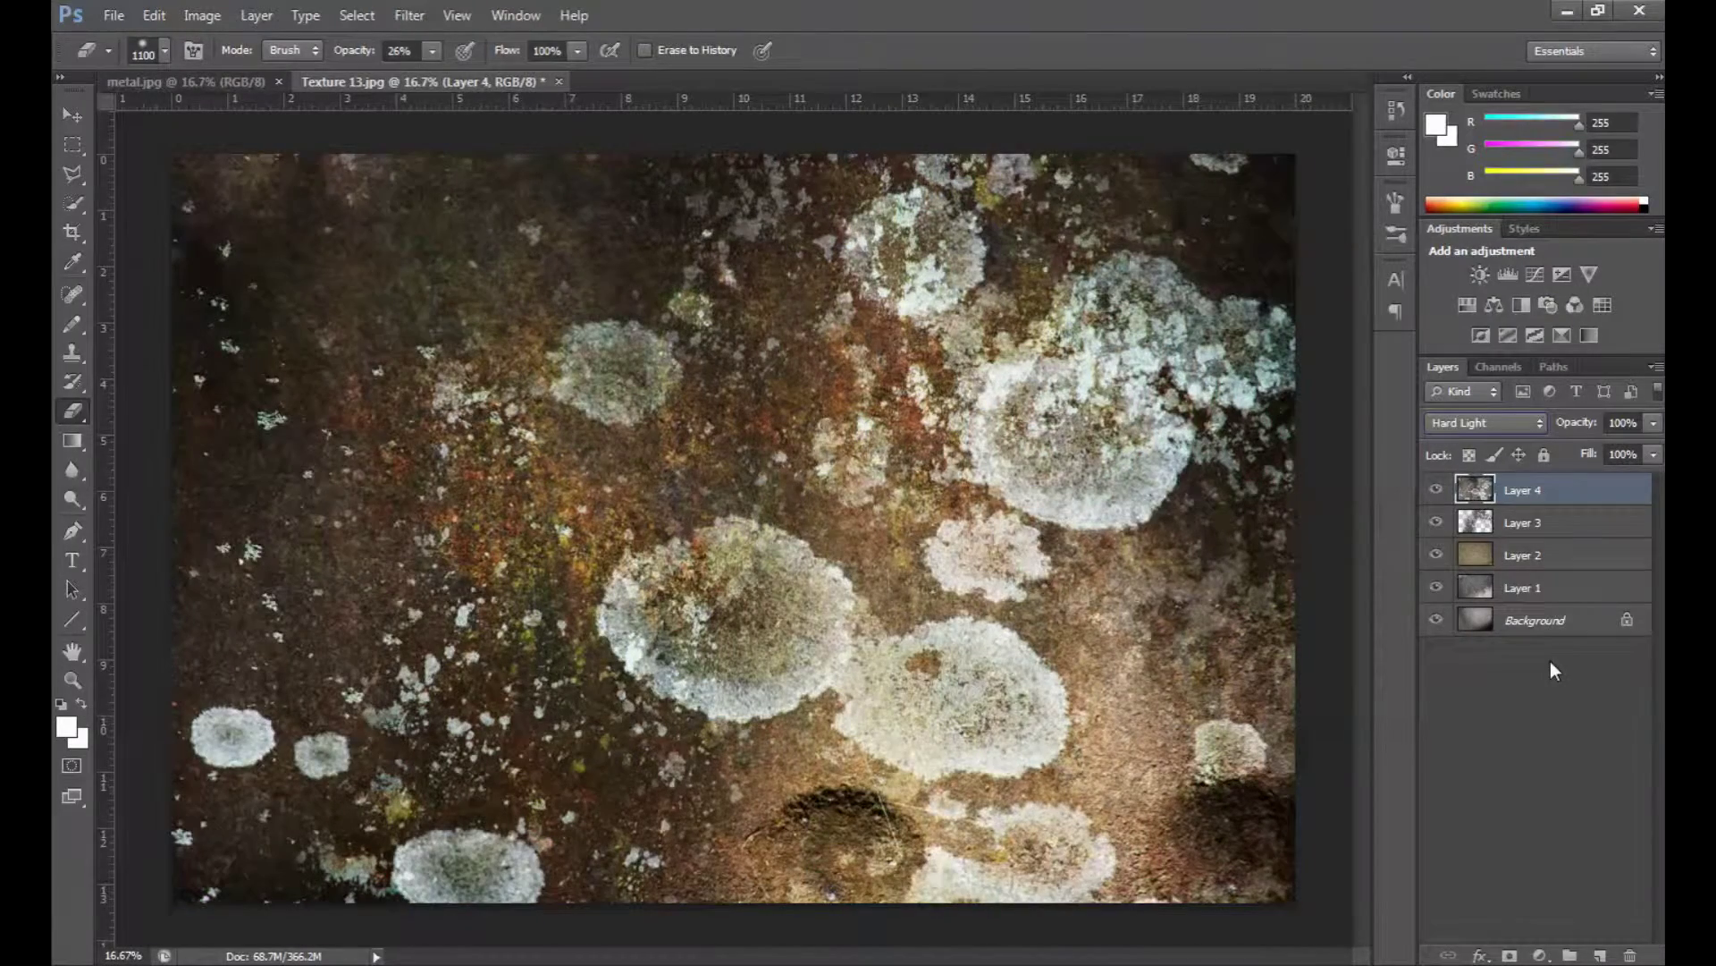
pyautogui.press('Up')
pyautogui.press('Up')
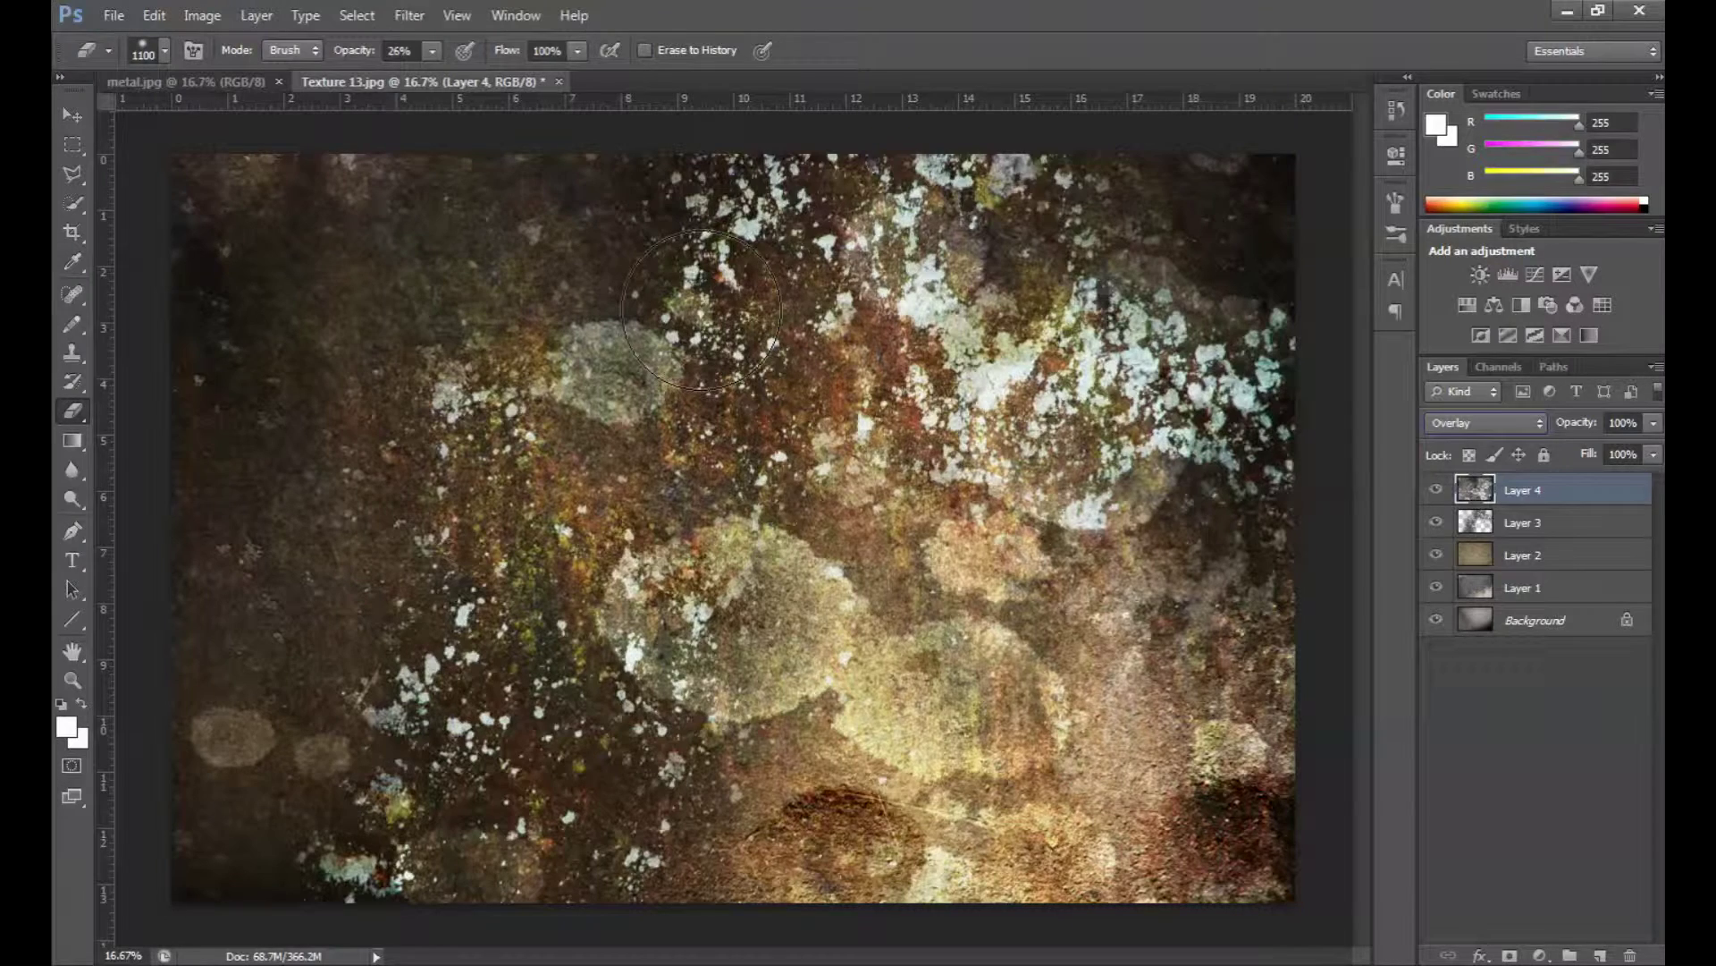
# Softly erase Layer 4 in the upper left, lower centre, right side and upper-right corner, checking the finished metal.jpg for reference.
pyautogui.moveTo(204, 358)
pyautogui.mouseDown()
pyautogui.moveTo(203, 293)
pyautogui.moveTo(215, 329)
pyautogui.moveTo(185, 420)
pyautogui.moveTo(301, 320)
pyautogui.moveTo(329, 344)
pyautogui.moveTo(298, 391)
pyautogui.moveTo(534, 206)
pyautogui.moveTo(308, 311)
pyautogui.mouseUp()
pyautogui.moveTo(894, 702)
pyautogui.mouseDown()
pyautogui.moveTo(953, 689)
pyautogui.moveTo(988, 727)
pyautogui.moveTo(1010, 666)
pyautogui.mouseUp()
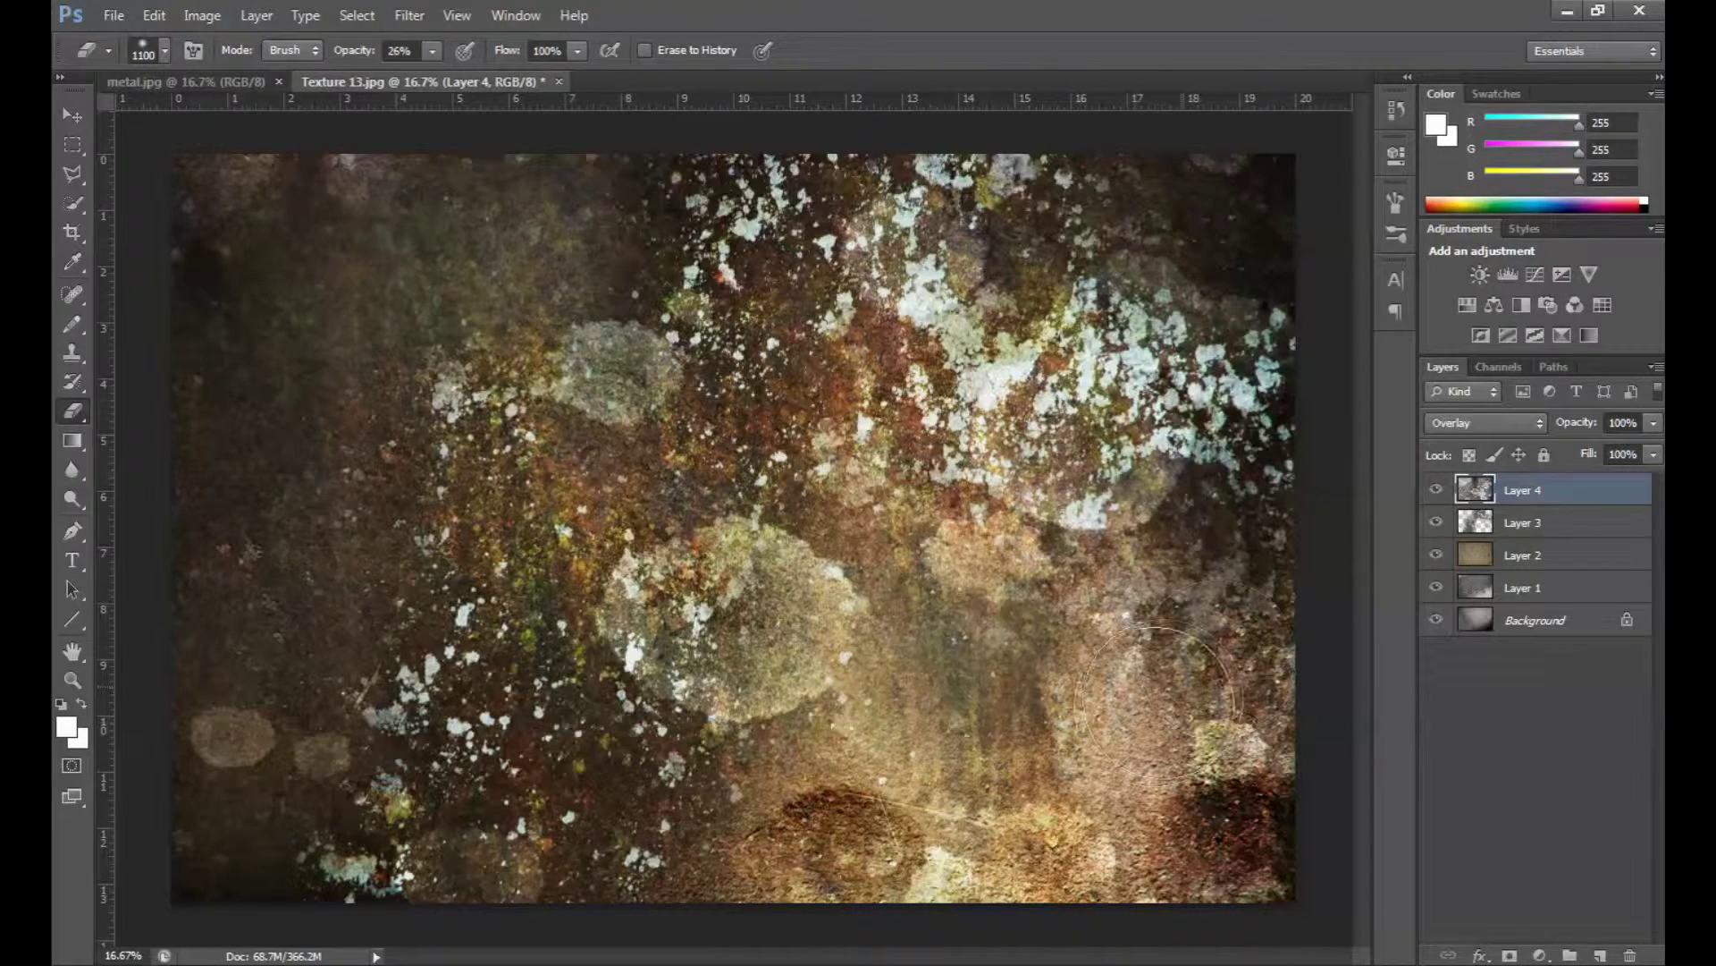
pyautogui.click(884, 817)
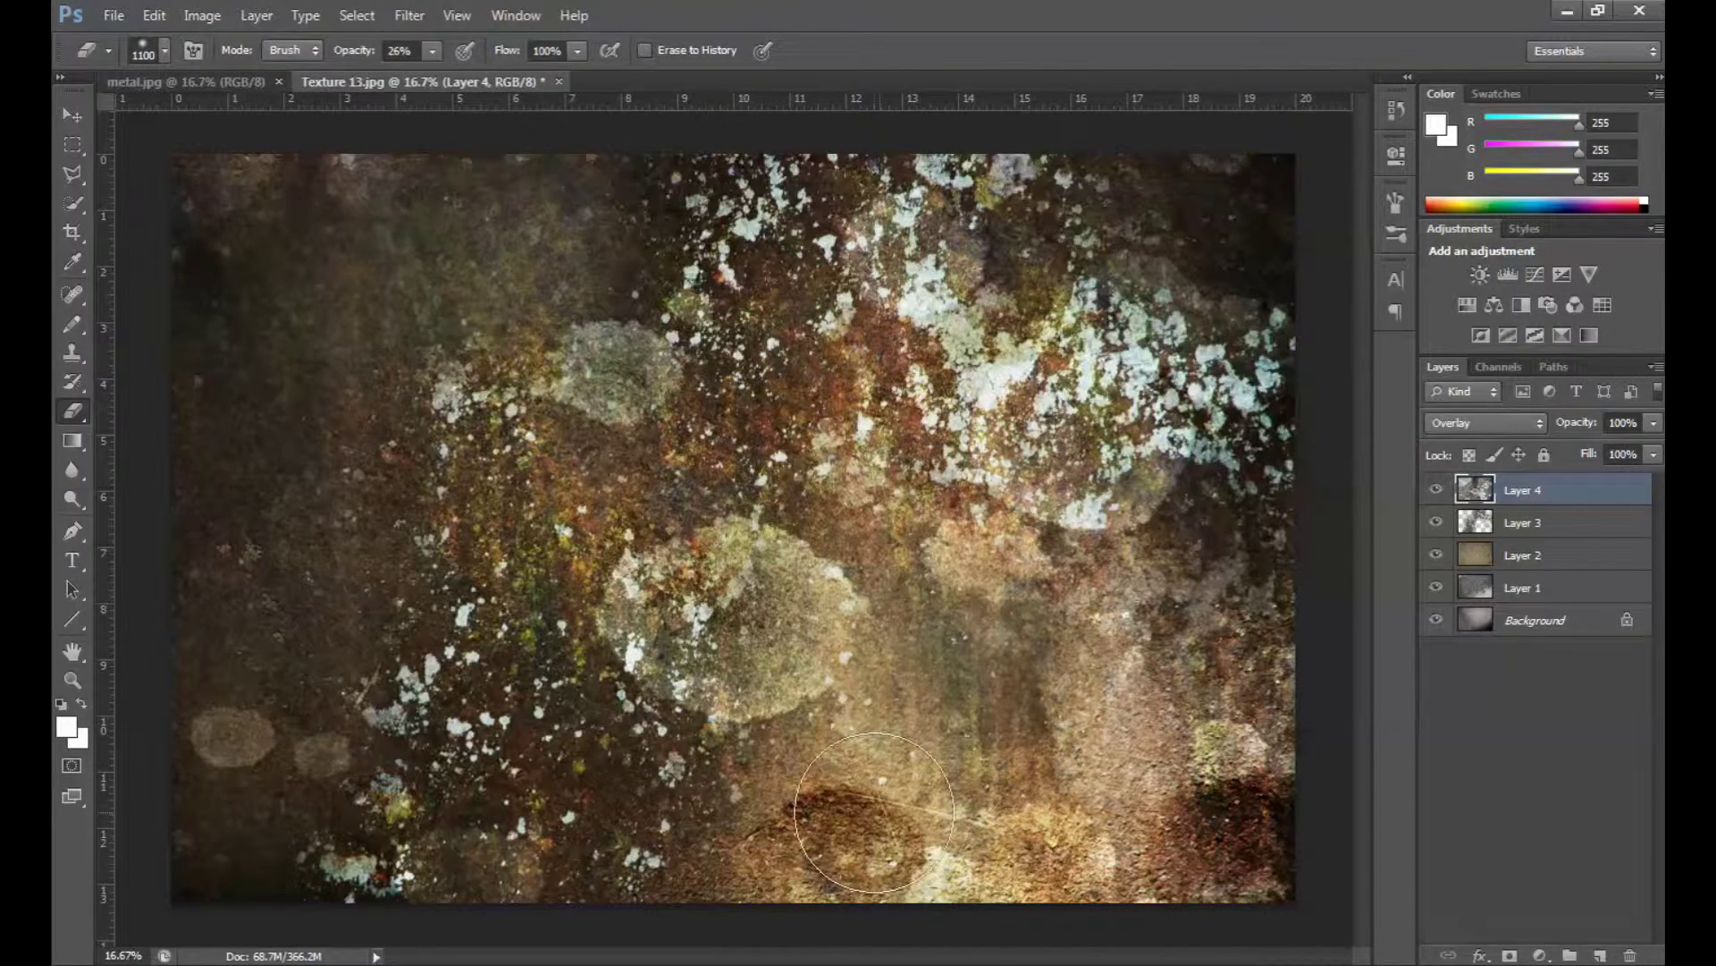
pyautogui.click(227, 80)
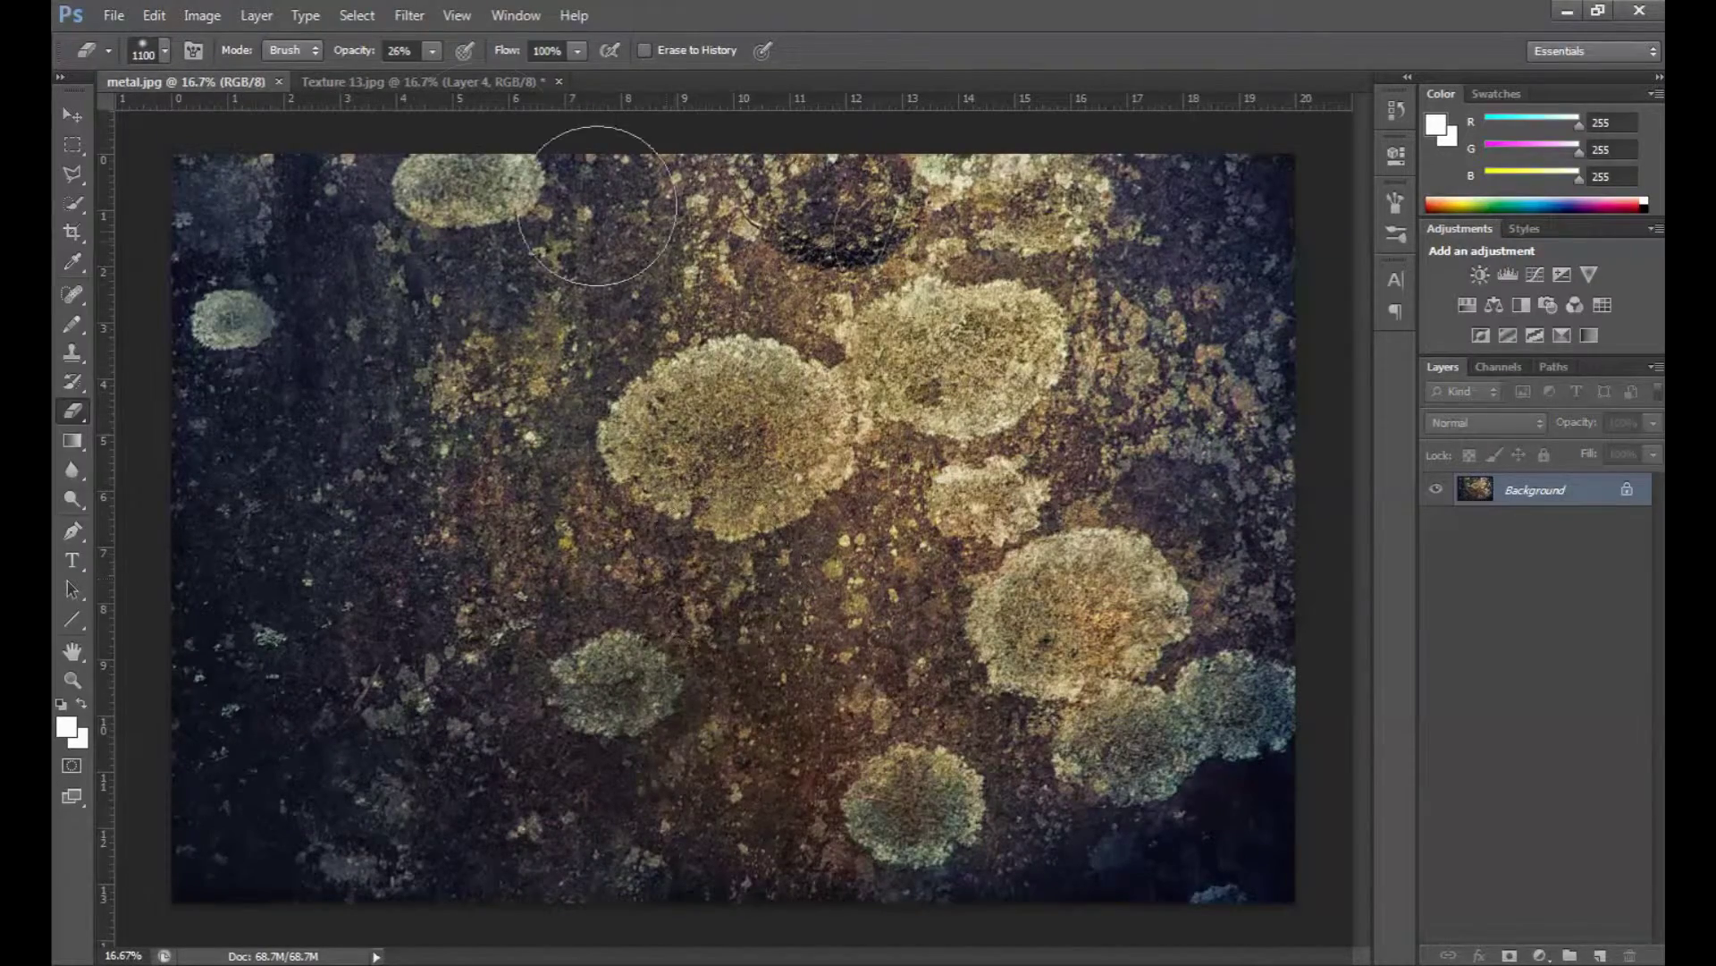
pyautogui.click(411, 83)
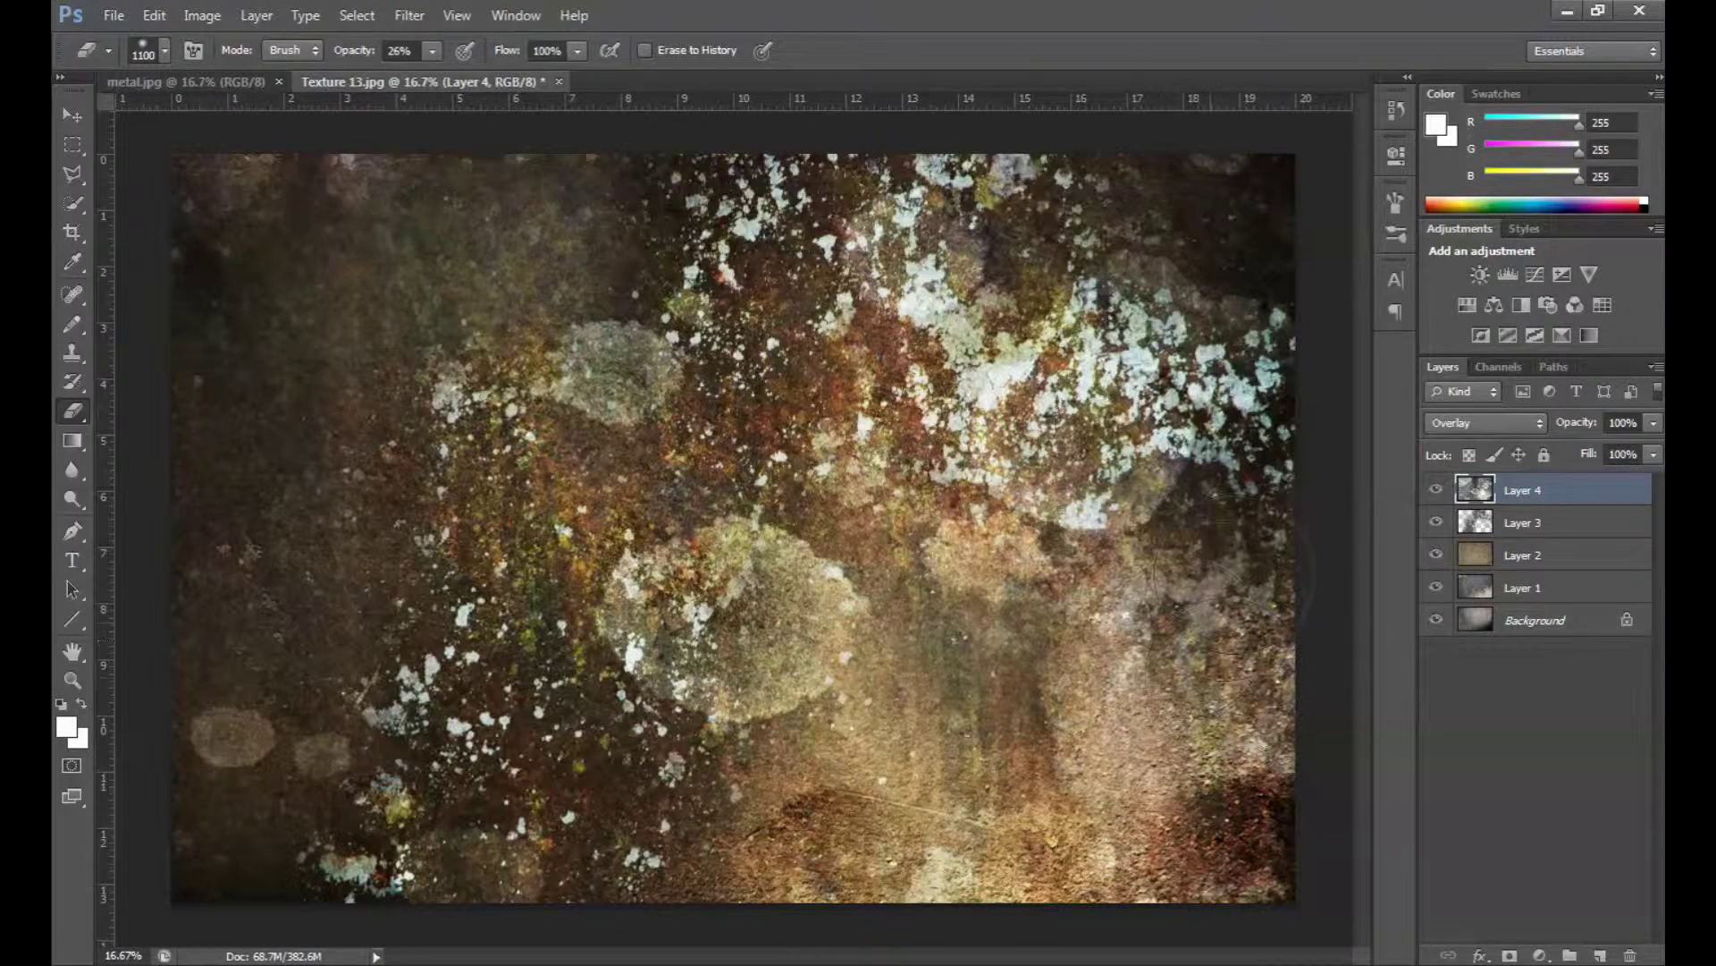
pyautogui.click(1251, 487)
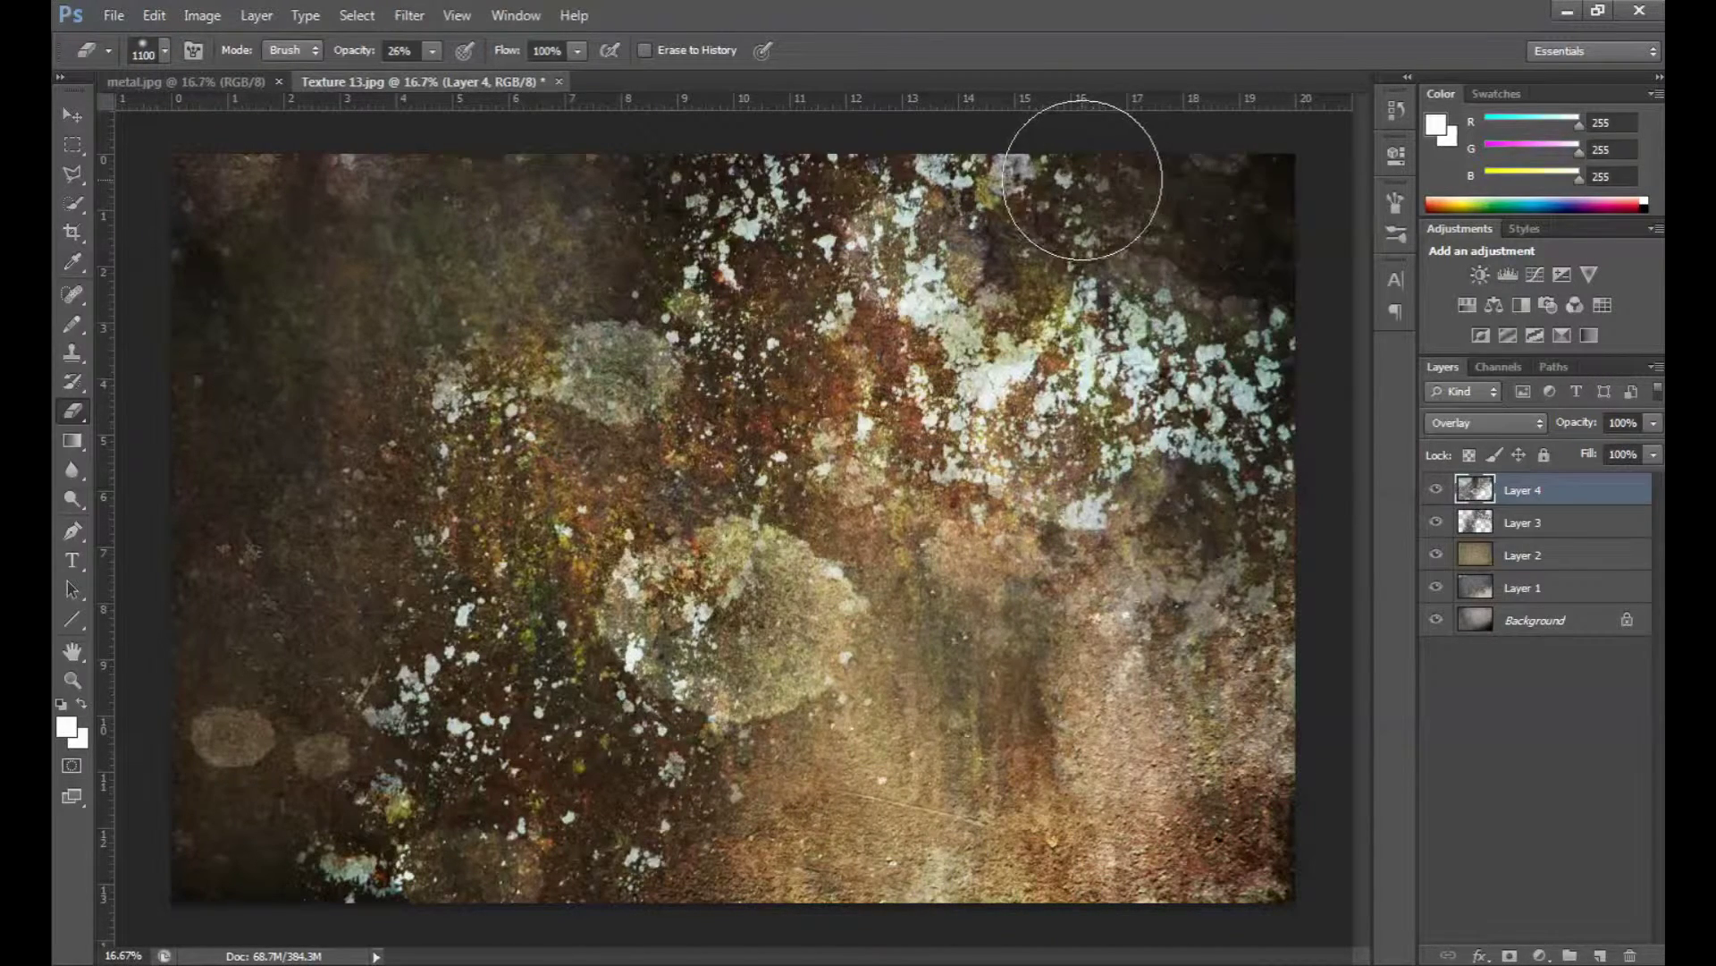
pyautogui.moveTo(1115, 188); pyautogui.dragTo(1307, 225)
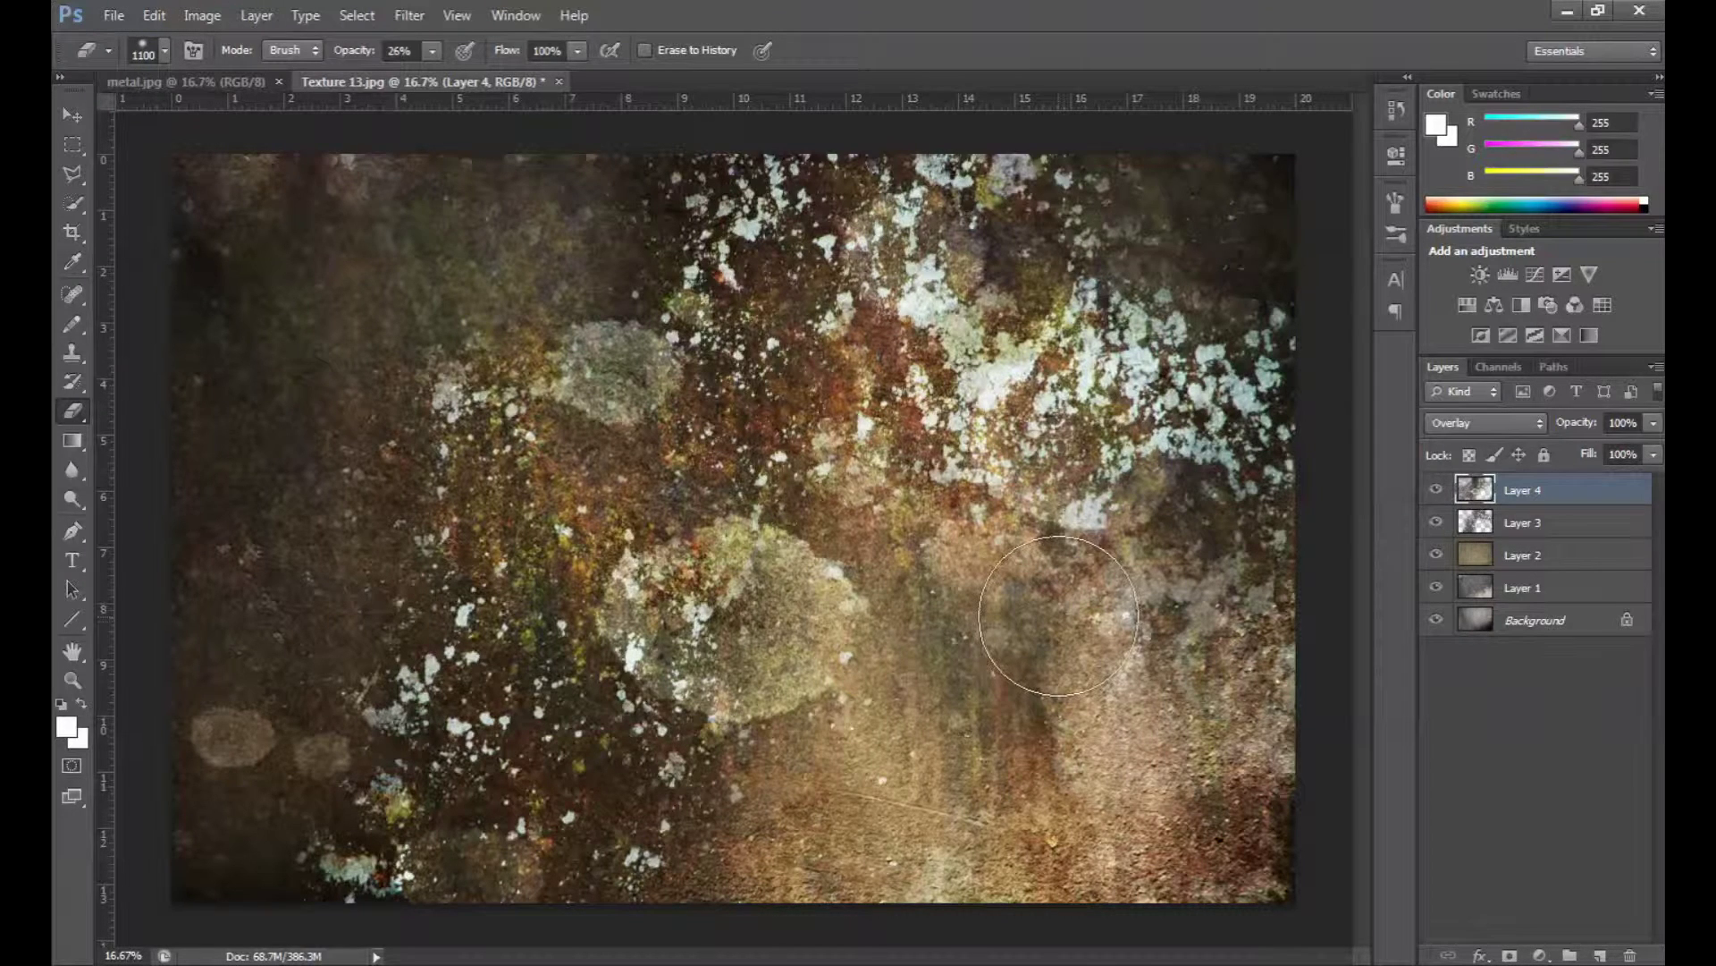
# Convert the Background into a regular layer named Layer 0 and group all five layers together.
pyautogui.click(1560, 621)
pyautogui.doubleClick(1560, 621)
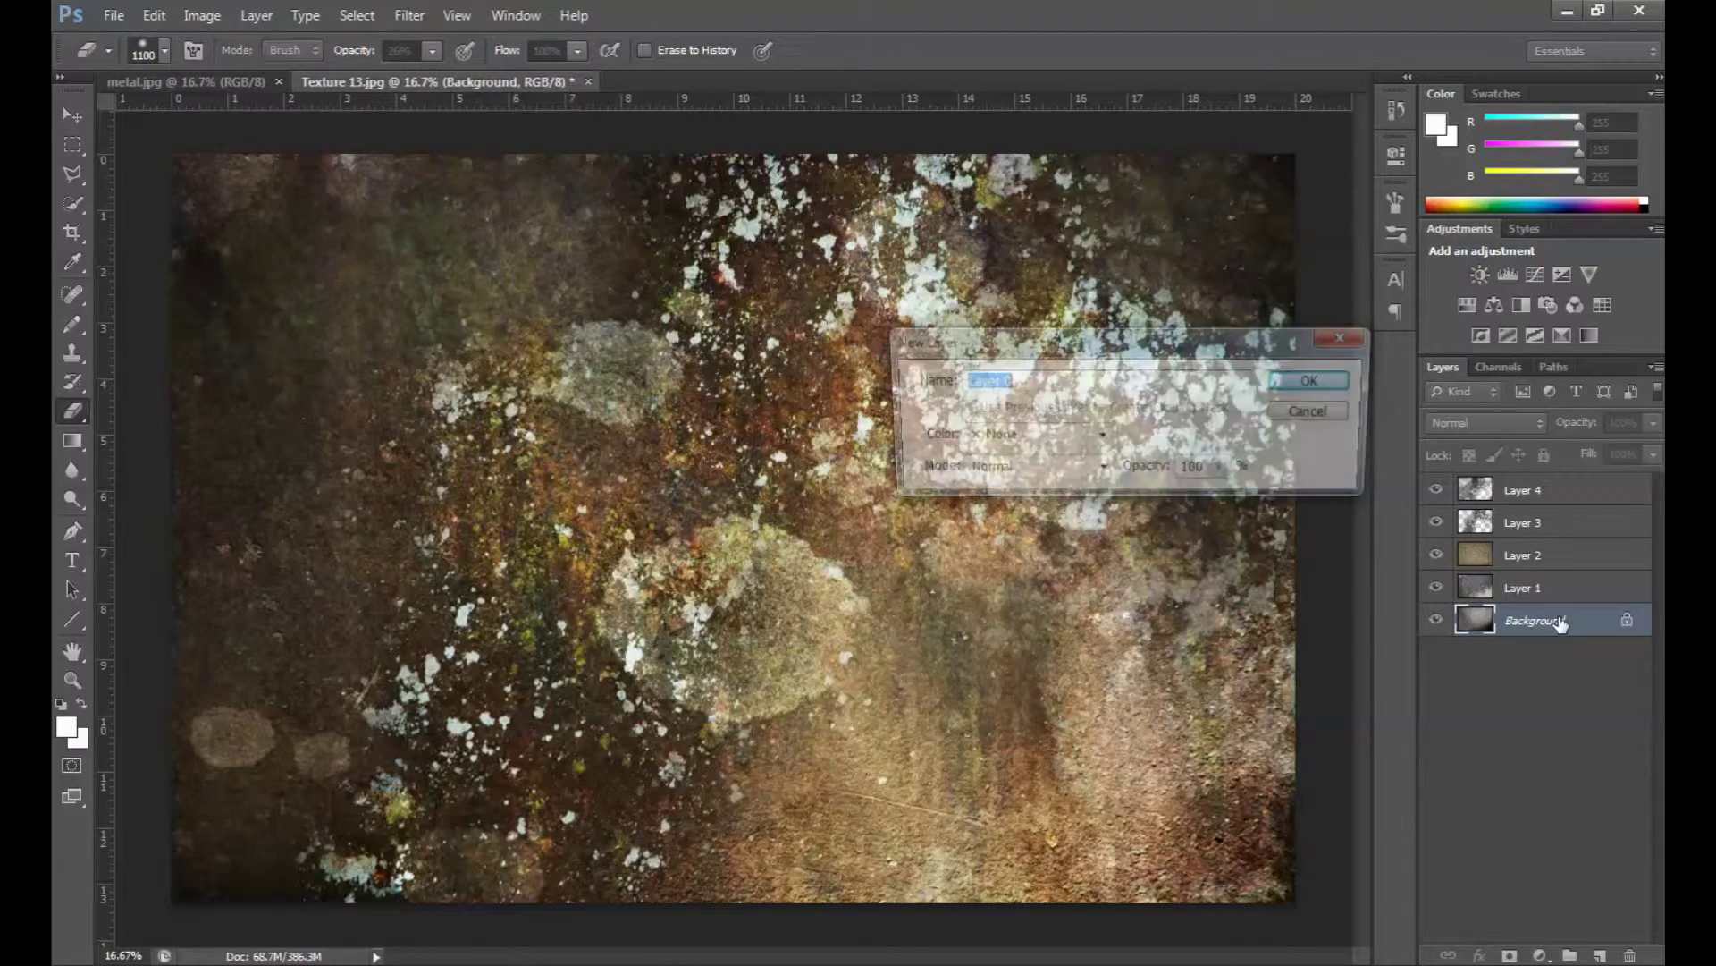
pyautogui.click(1322, 372)
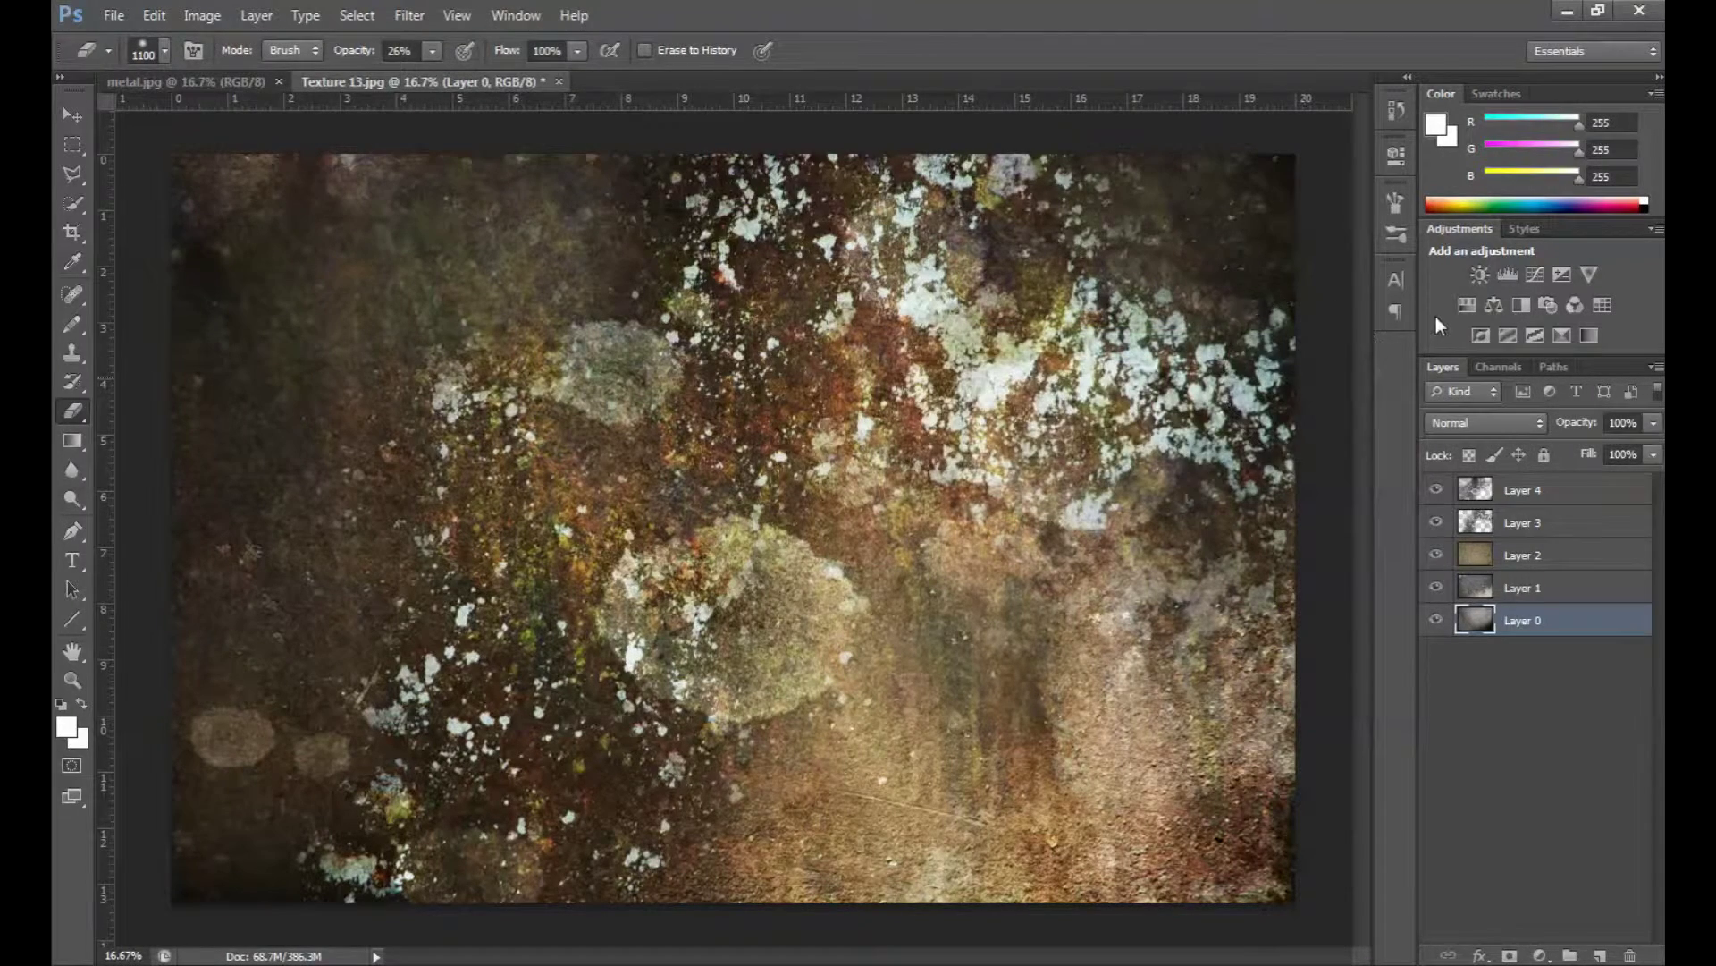
pyautogui.keyDown('shift'); pyautogui.click(1569, 494); pyautogui.keyUp('shift')
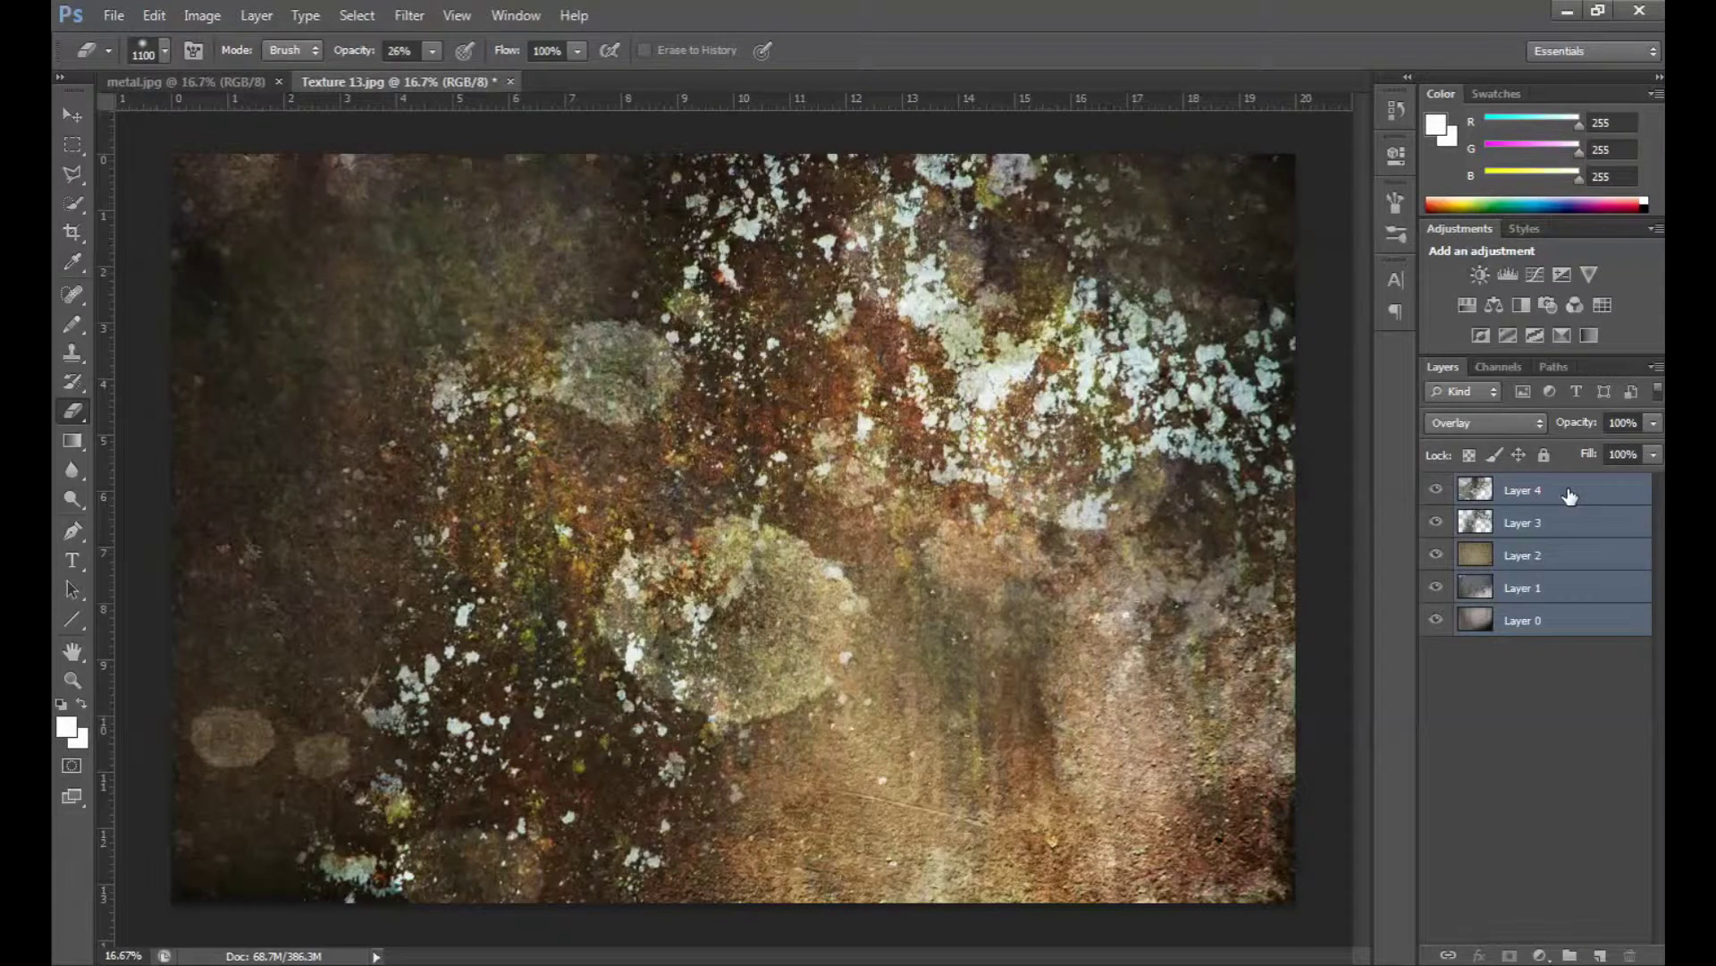
pyautogui.hotkey('ctrl', 'g')
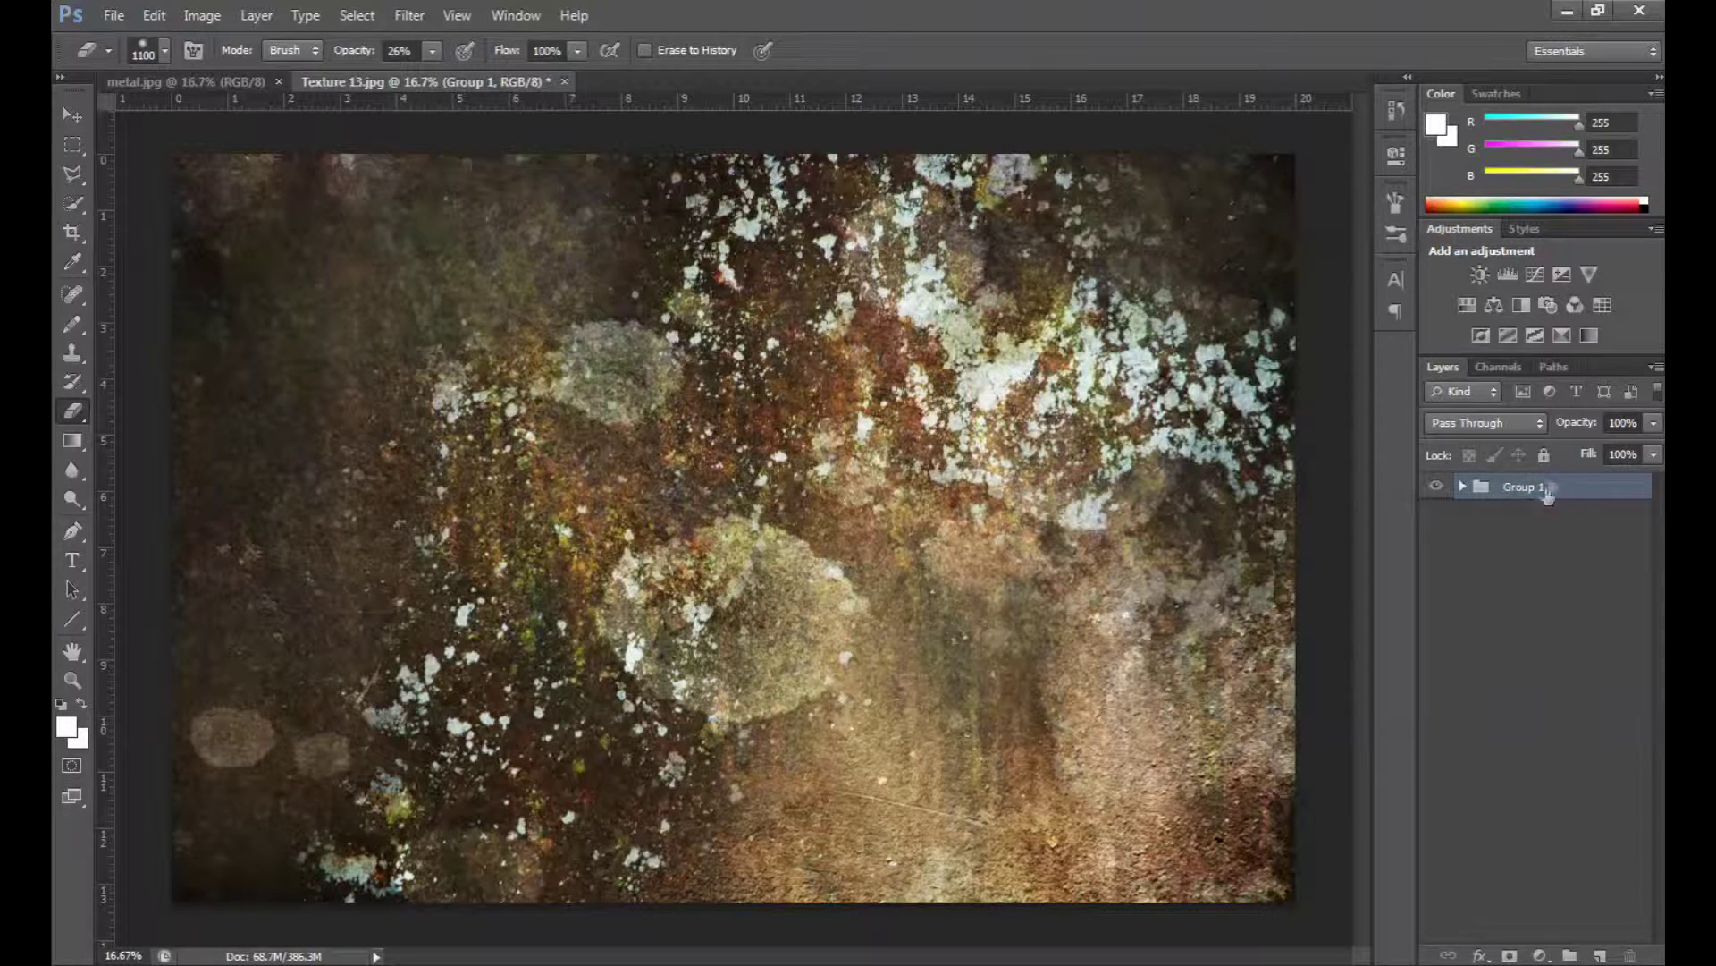
# Duplicate Group 1, merge the copy into a single layer, and hide the original Group 1.
pyautogui.moveTo(1527, 491); pyautogui.dragTo(1597, 956)
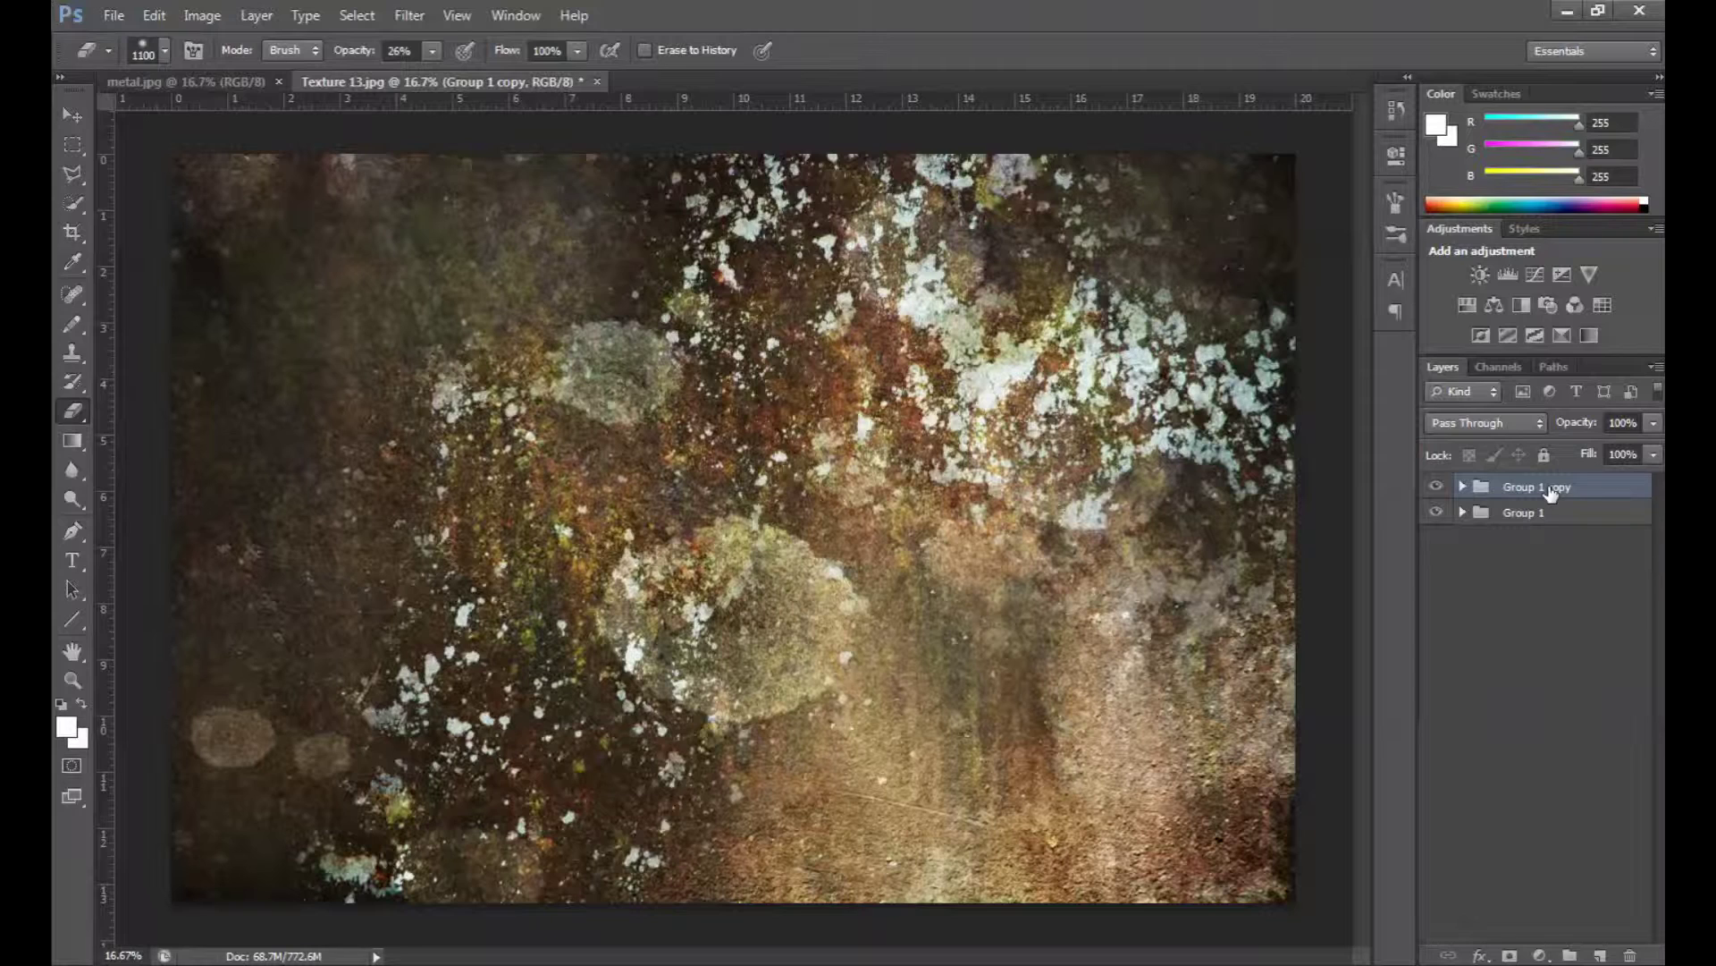
pyautogui.hotkey('ctrl', 'e')
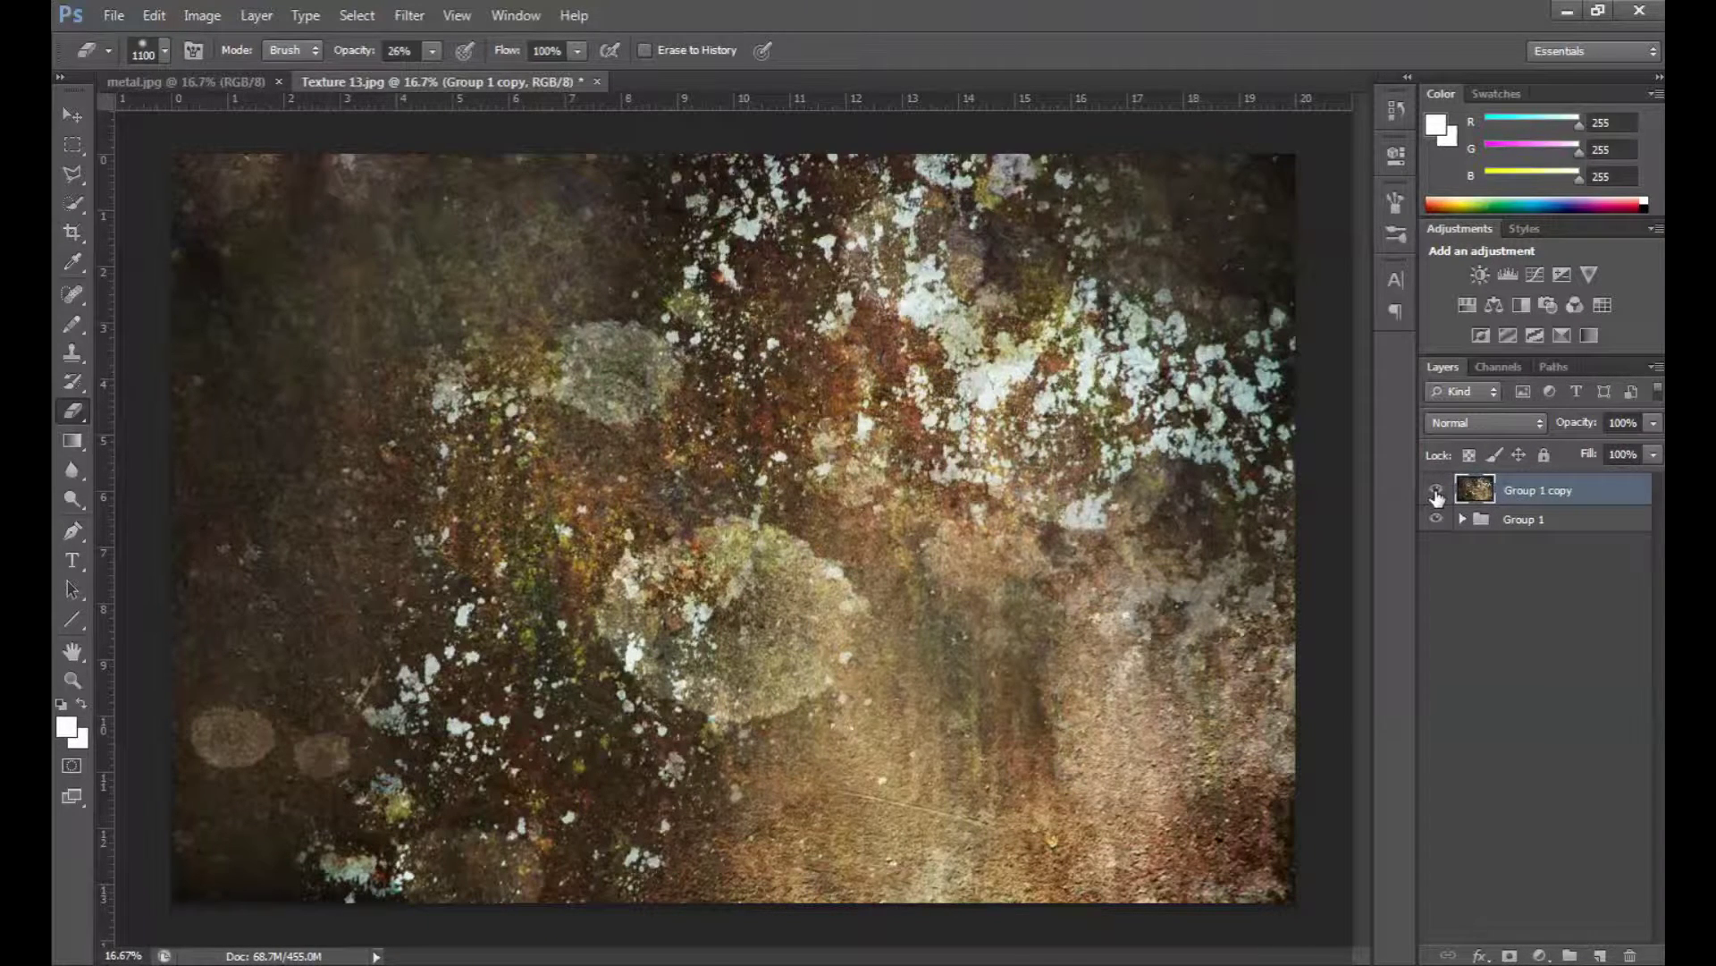
pyautogui.click(1436, 492)
pyautogui.click(1437, 493)
pyautogui.click(1433, 521)
pyautogui.click(1435, 521)
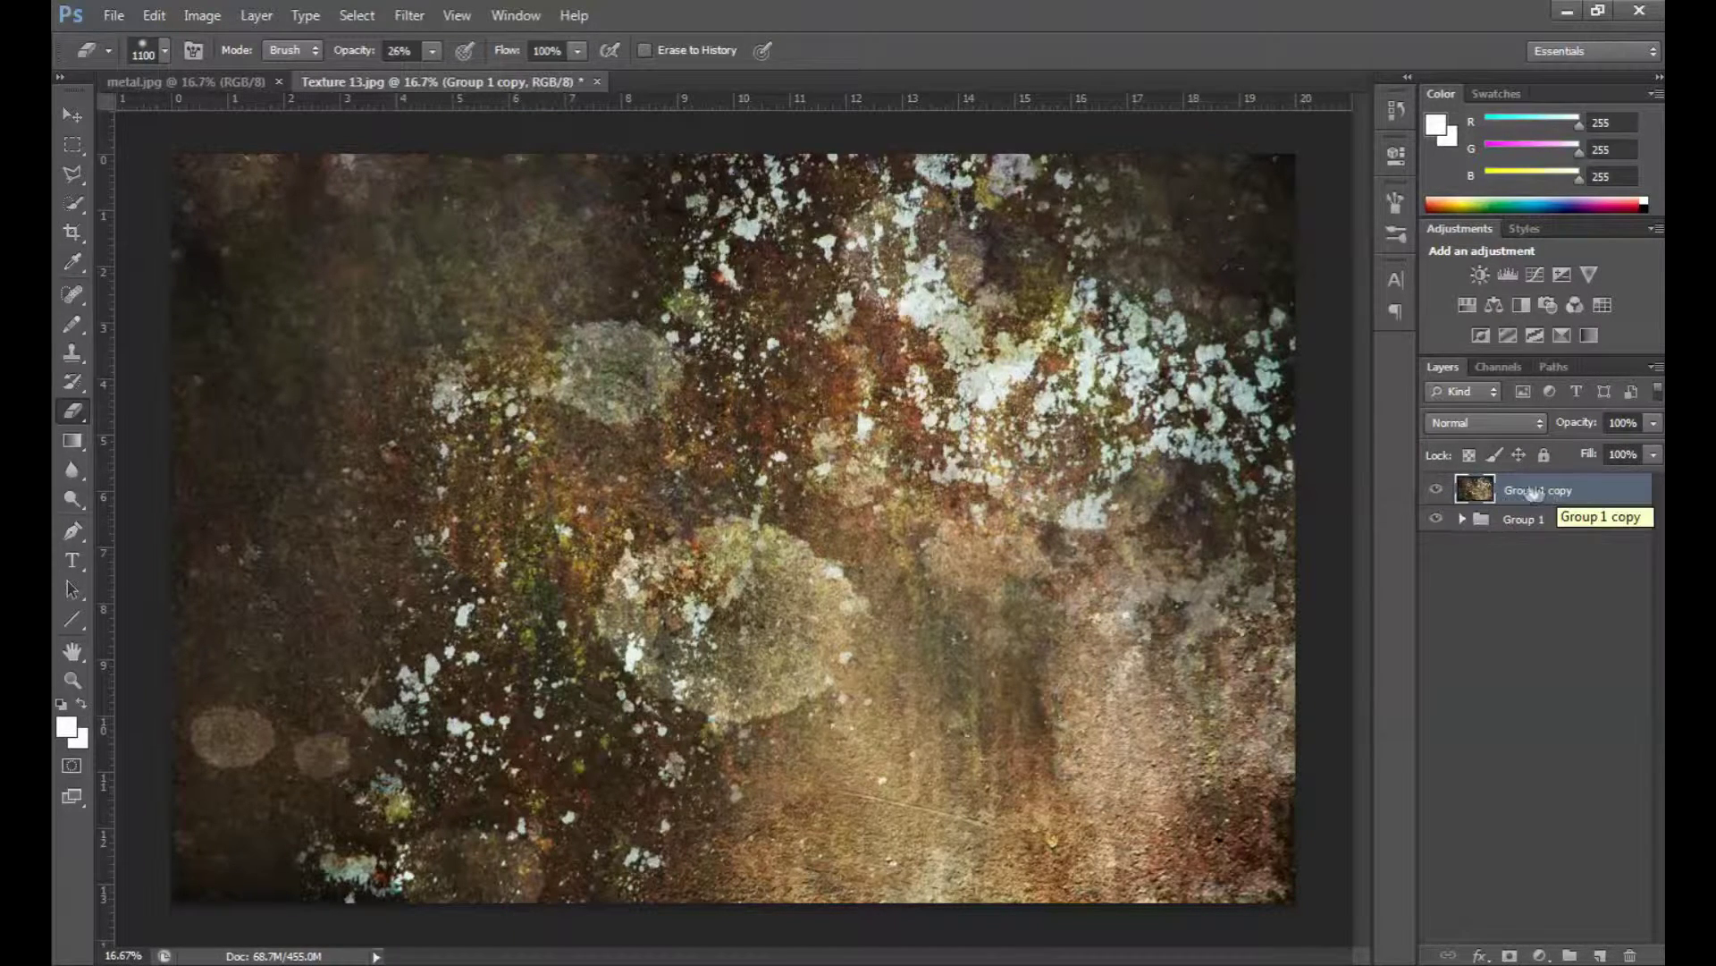
pyautogui.click(1435, 521)
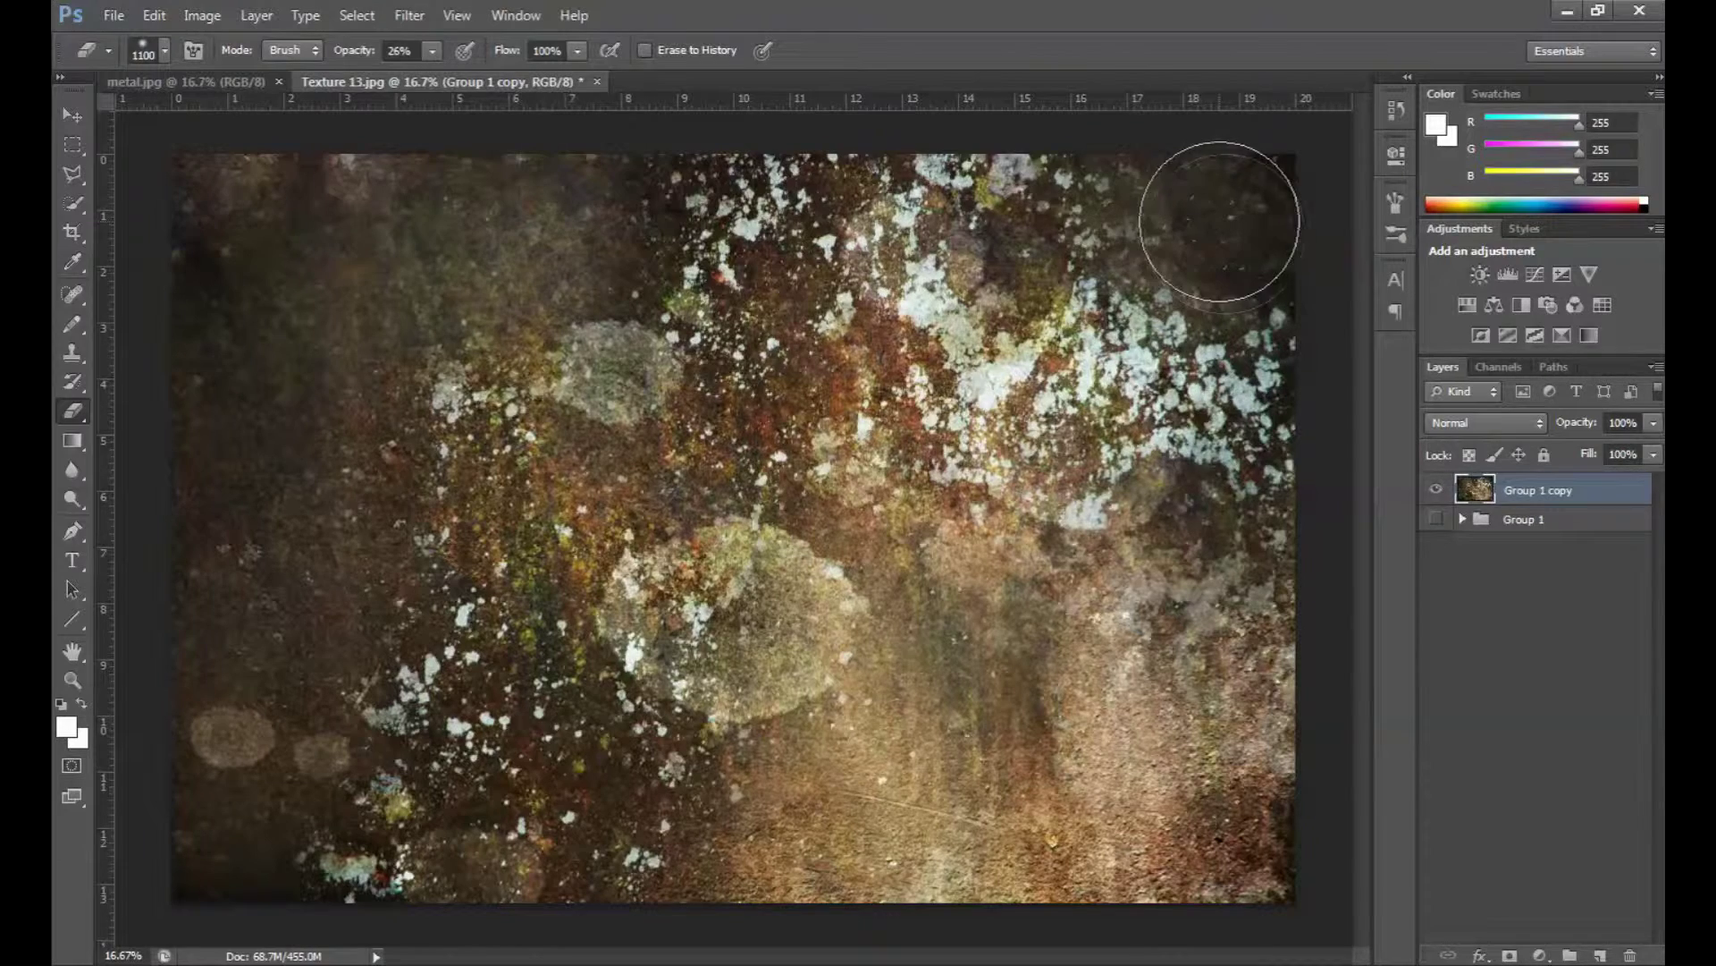
pyautogui.click(191, 13)
pyautogui.moveTo(356, 72)
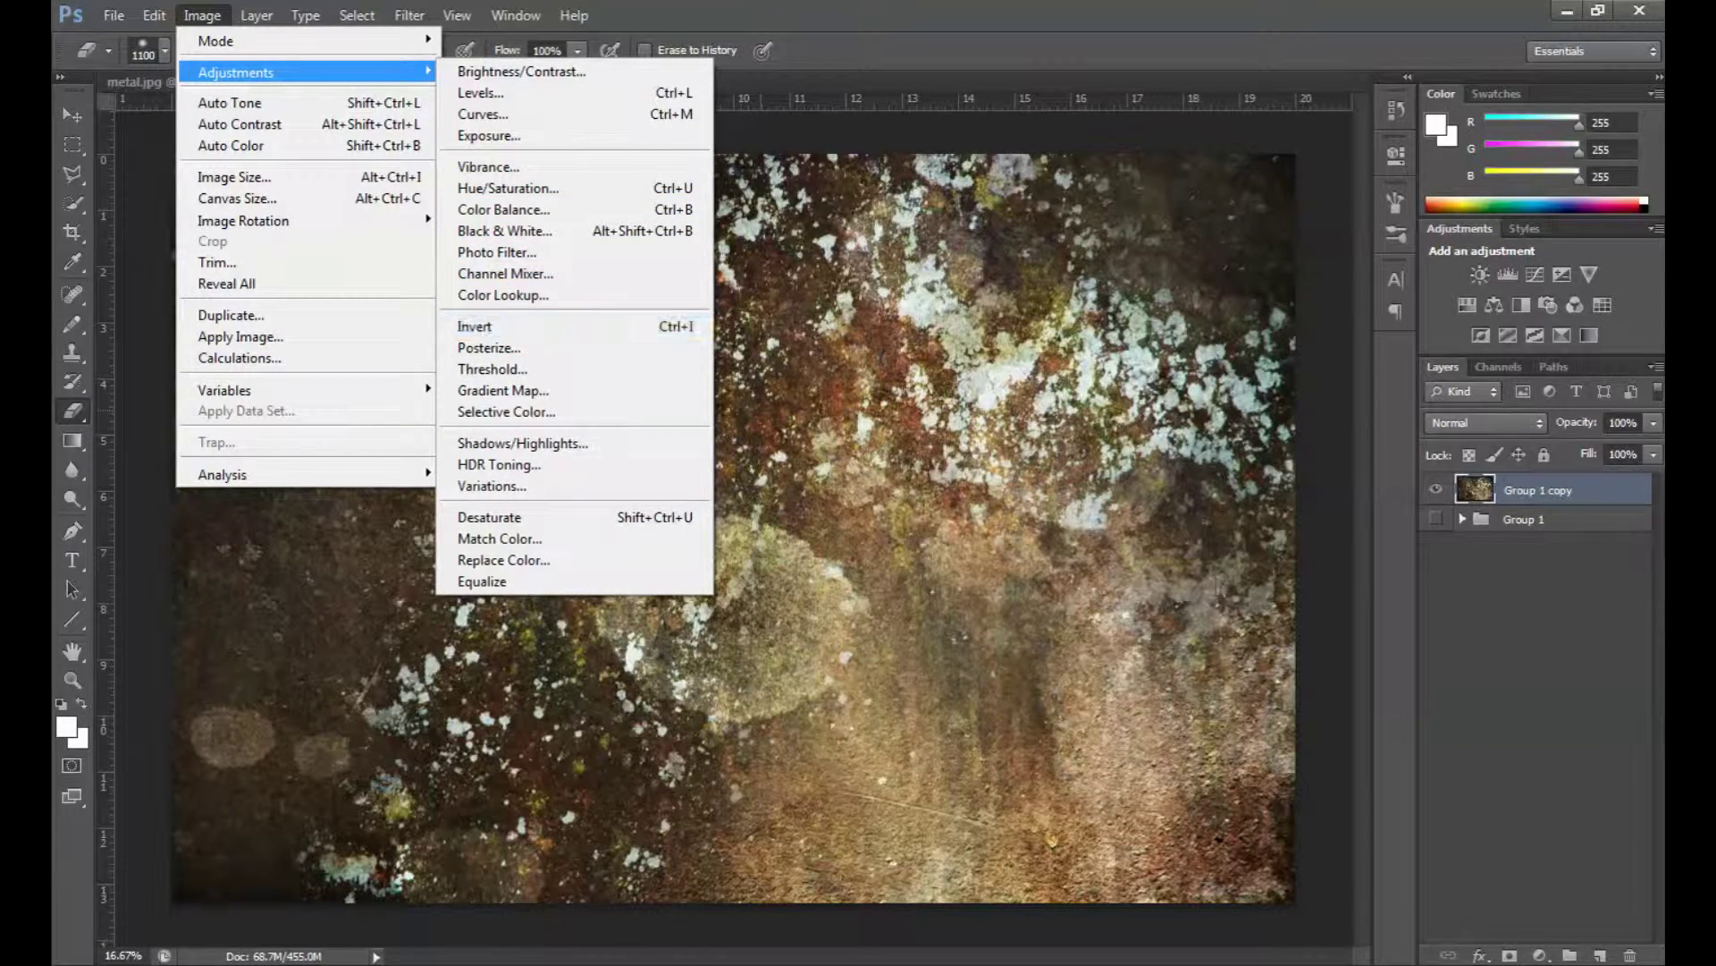
pyautogui.click(1467, 732)
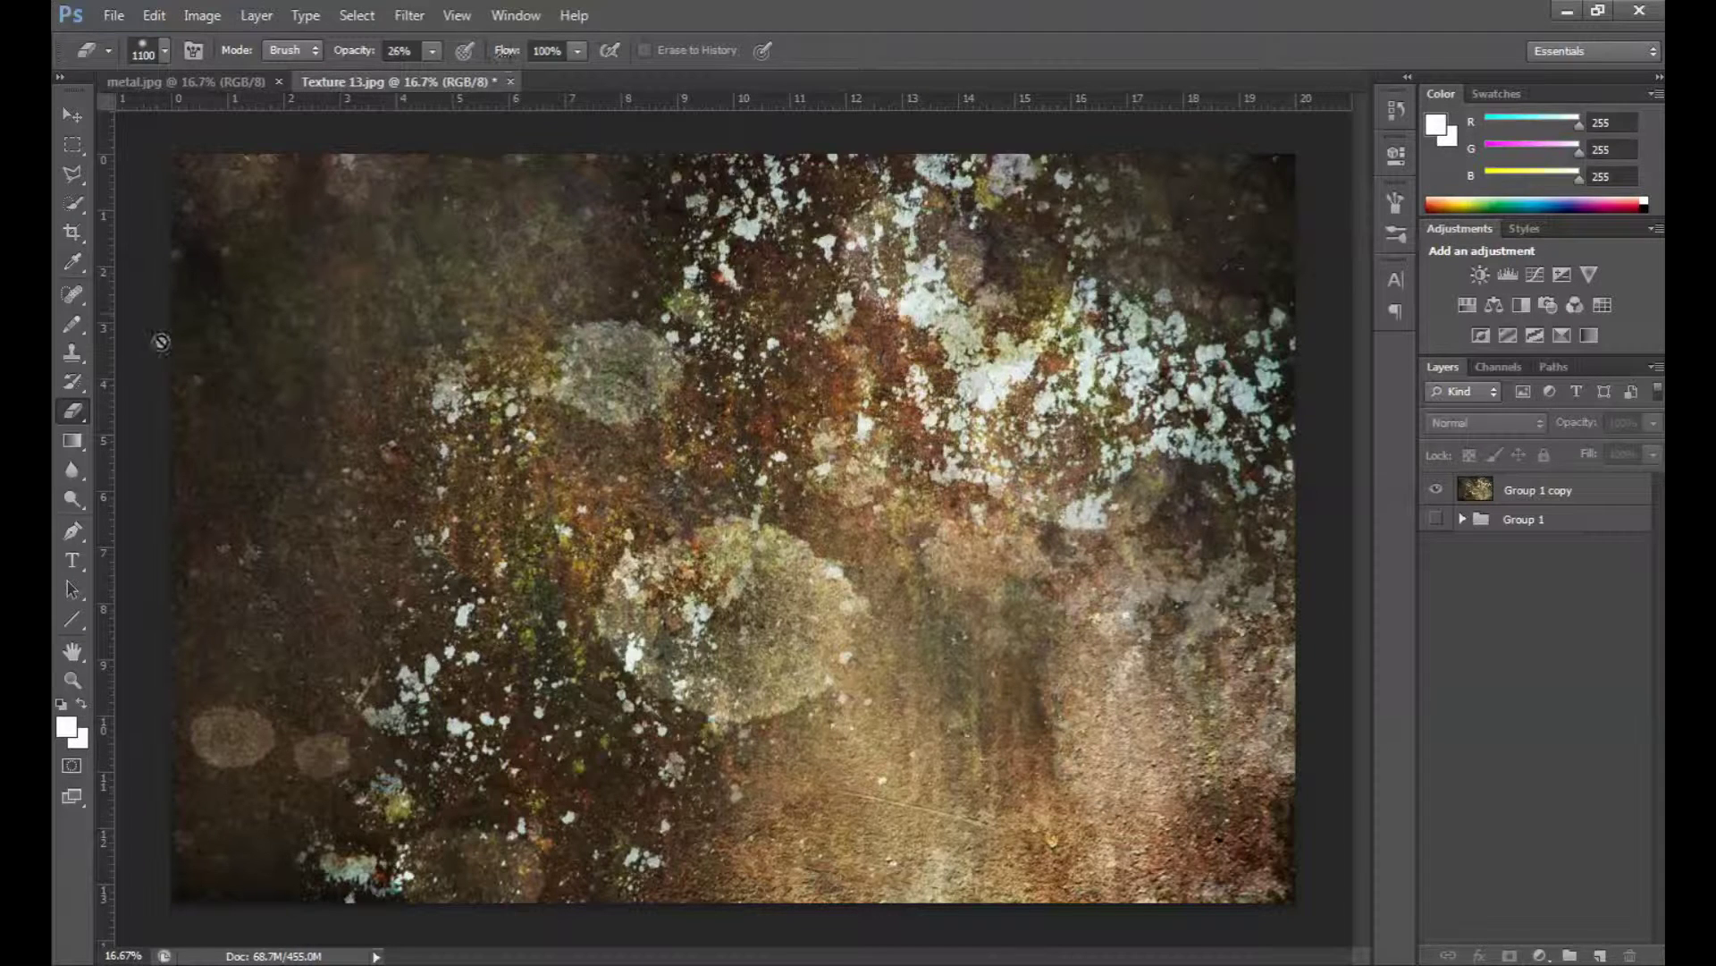
# Open the Color Efex Pro 4 filter from the Nik Collection on the merged Group 1 copy layer.
pyautogui.click(1542, 491)
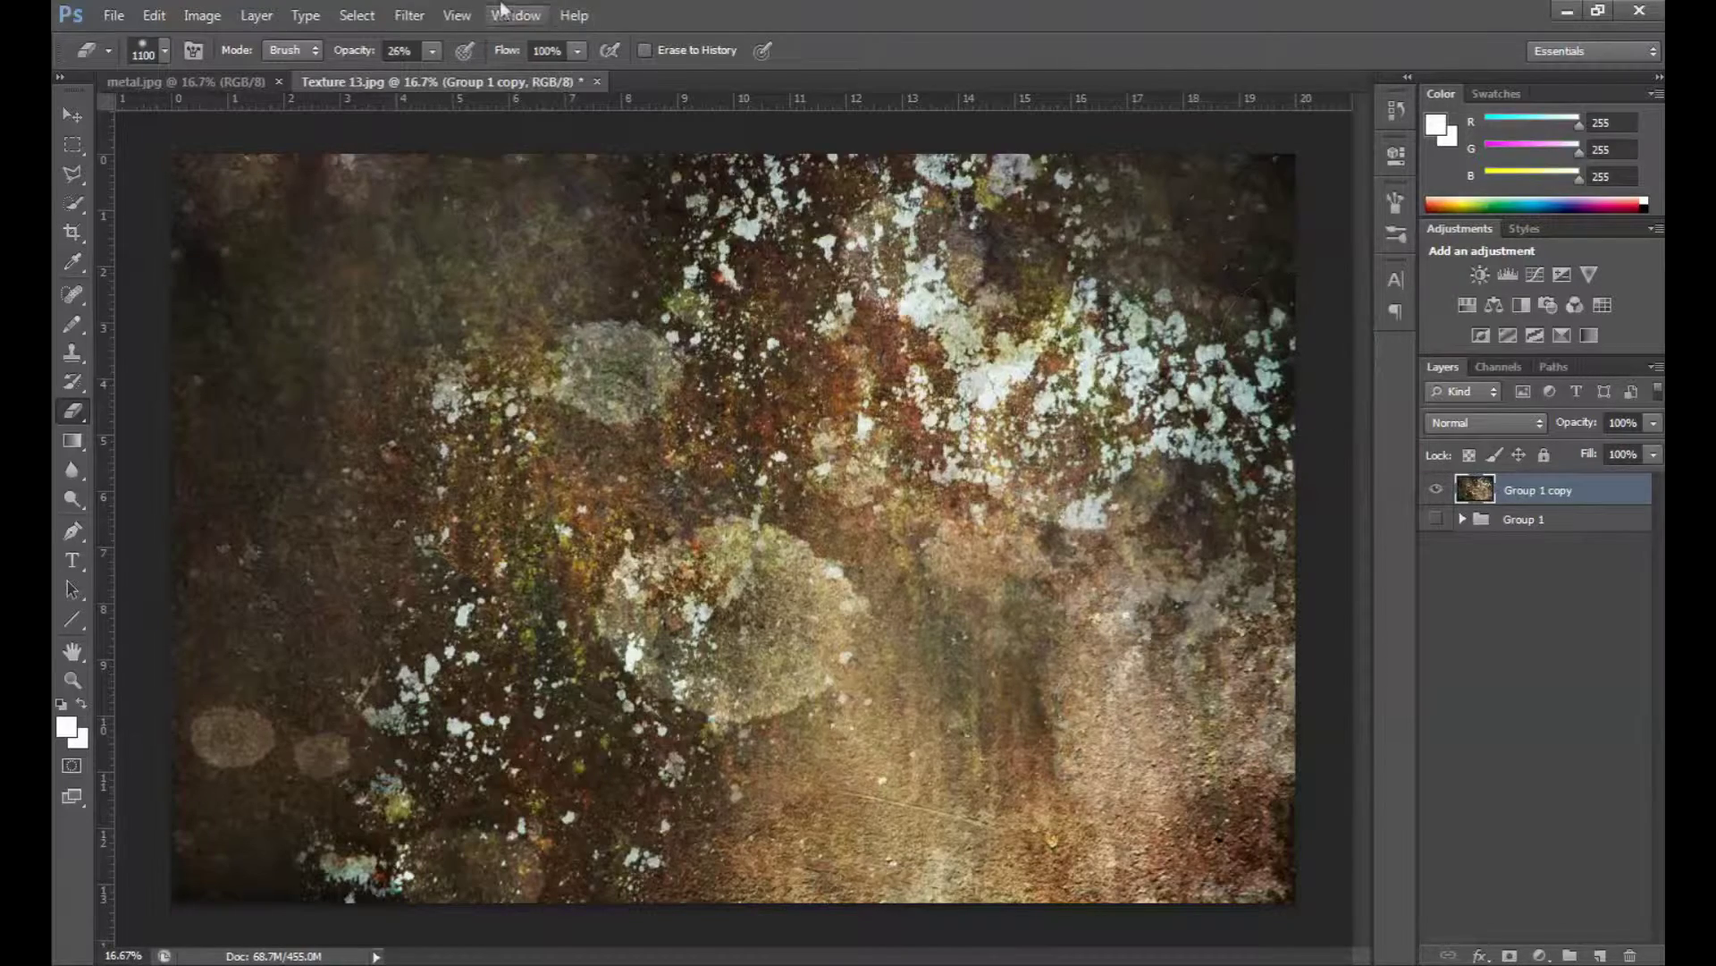
pyautogui.click(409, 15)
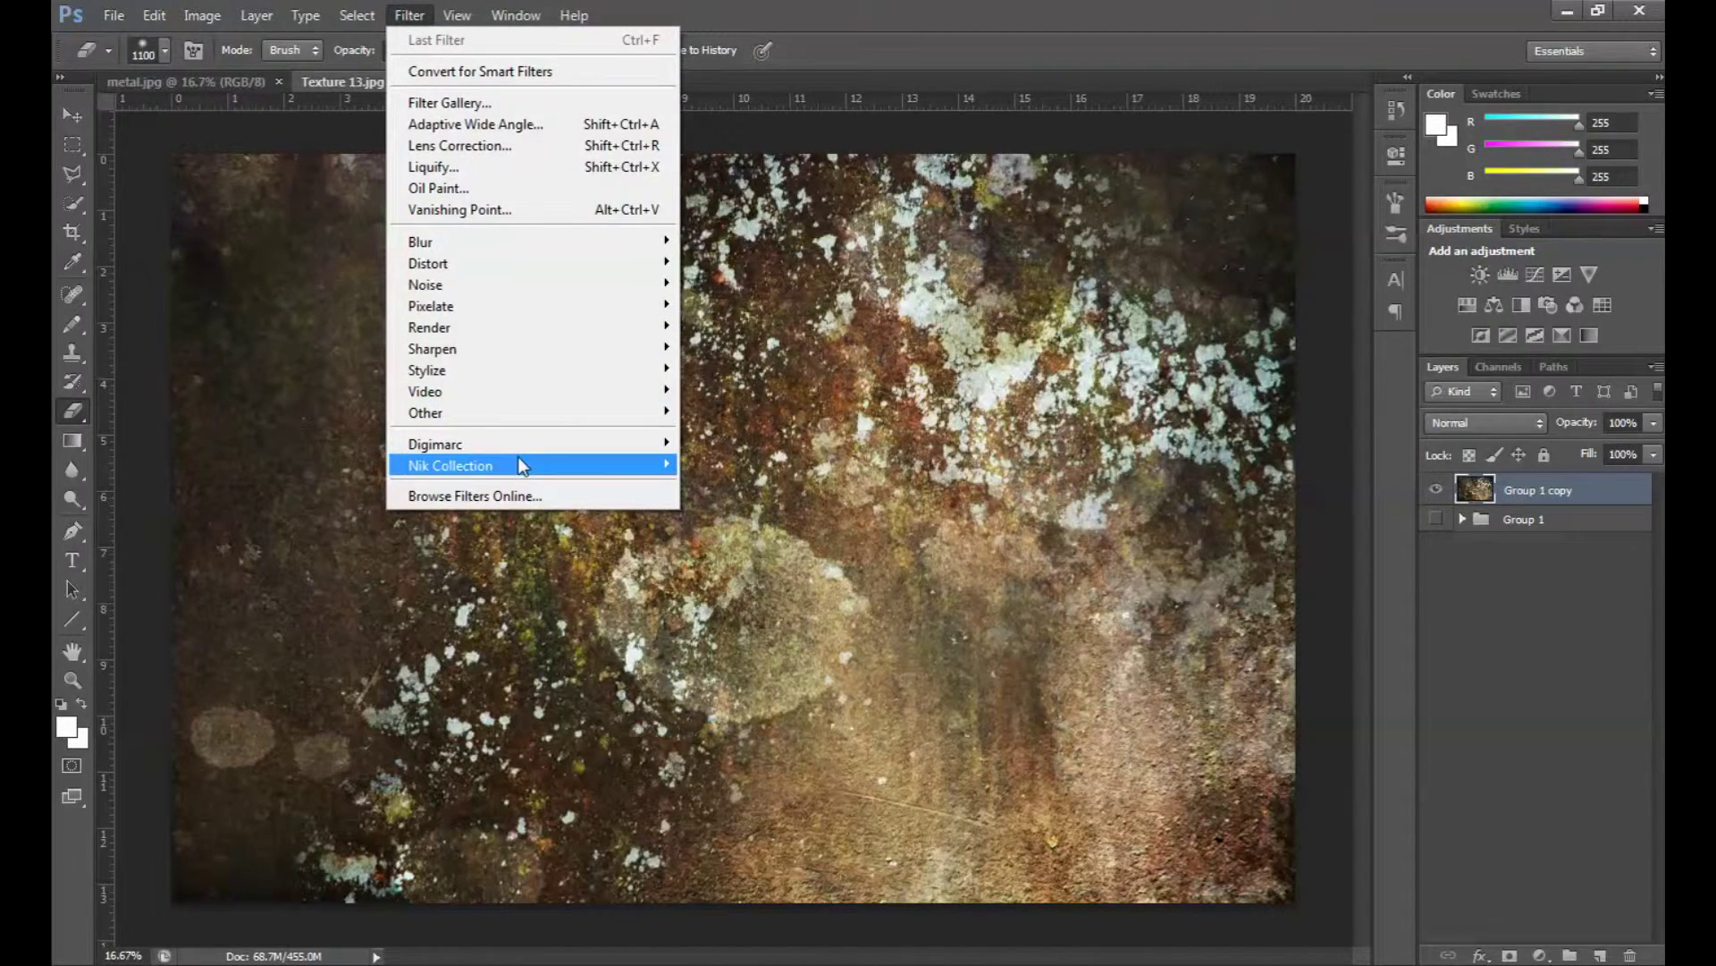
pyautogui.moveTo(630, 465)
pyautogui.click(742, 488)
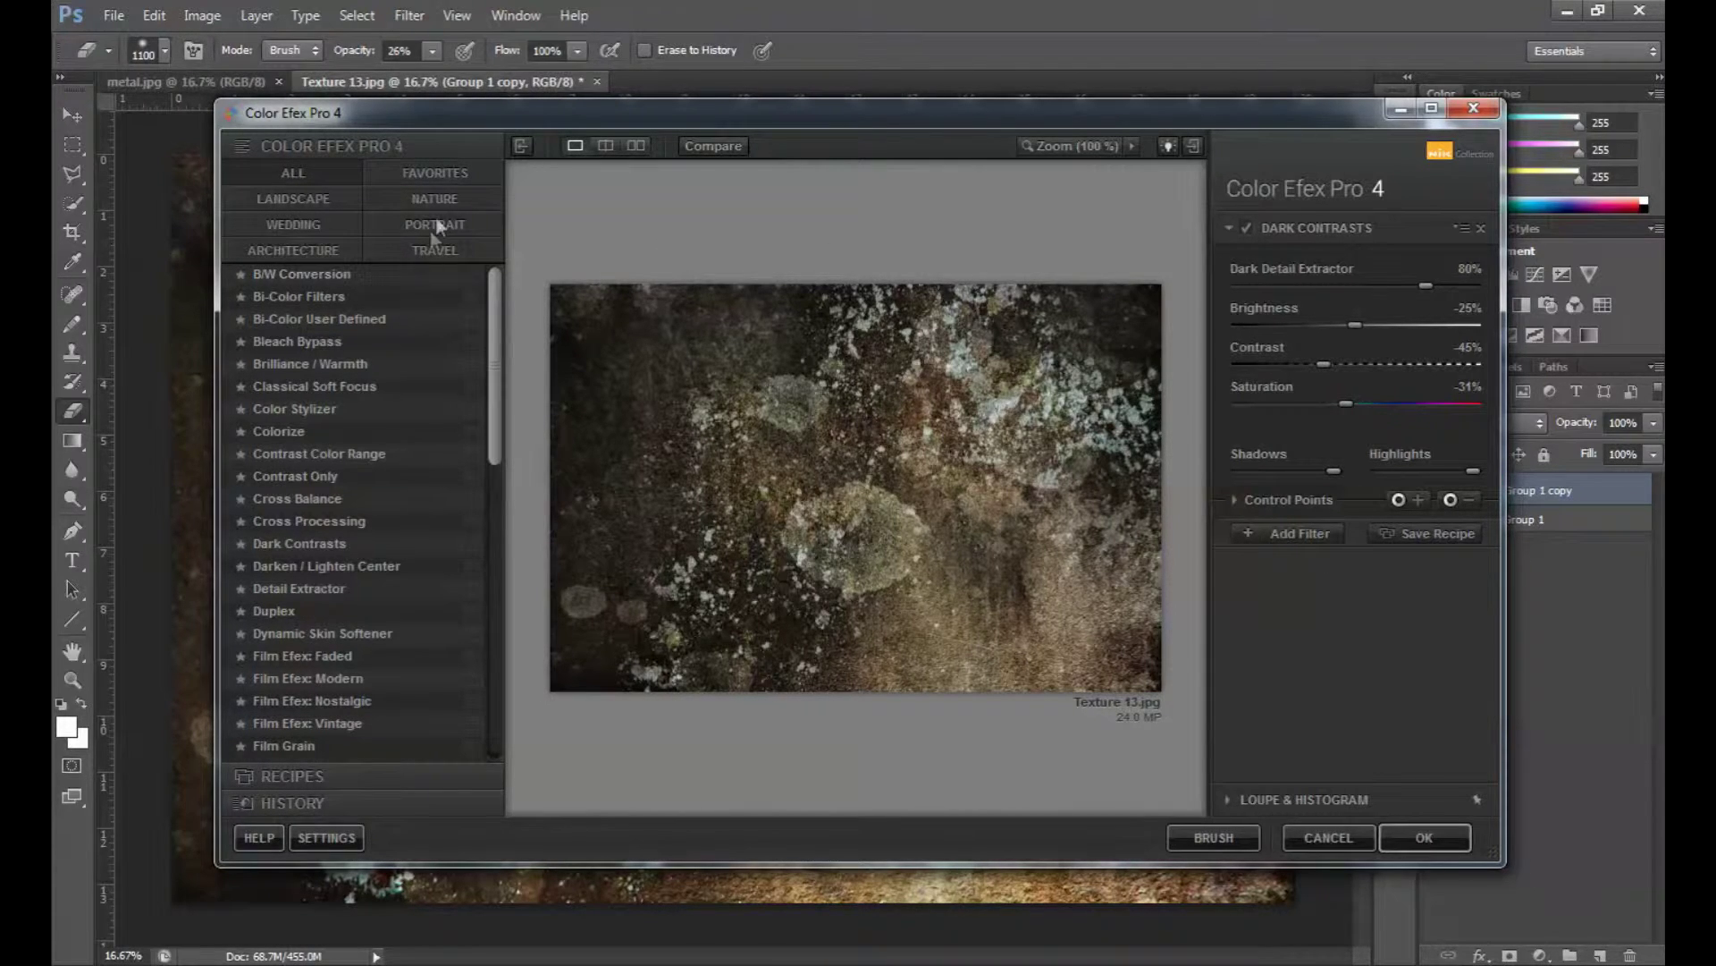
# Browse the filters and recipes, and apply the Super Cross Pop recipe in place of the current filter.
pyautogui.moveTo(495, 313); pyautogui.dragTo(498, 268)
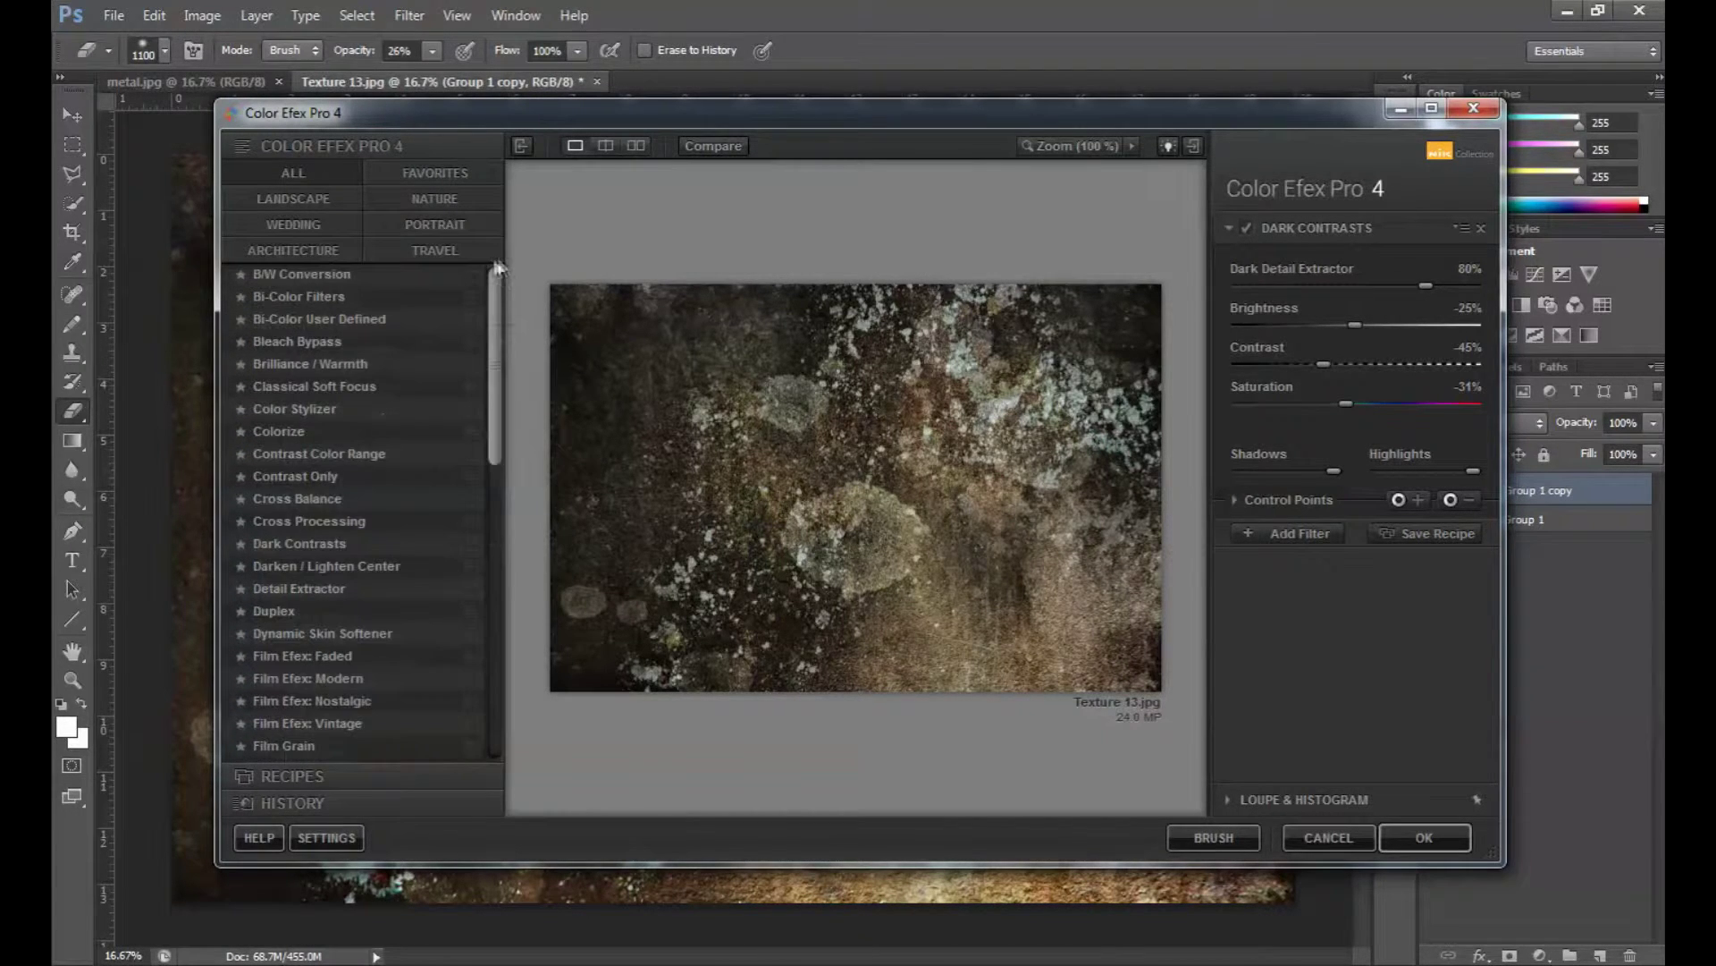
pyautogui.click(266, 774)
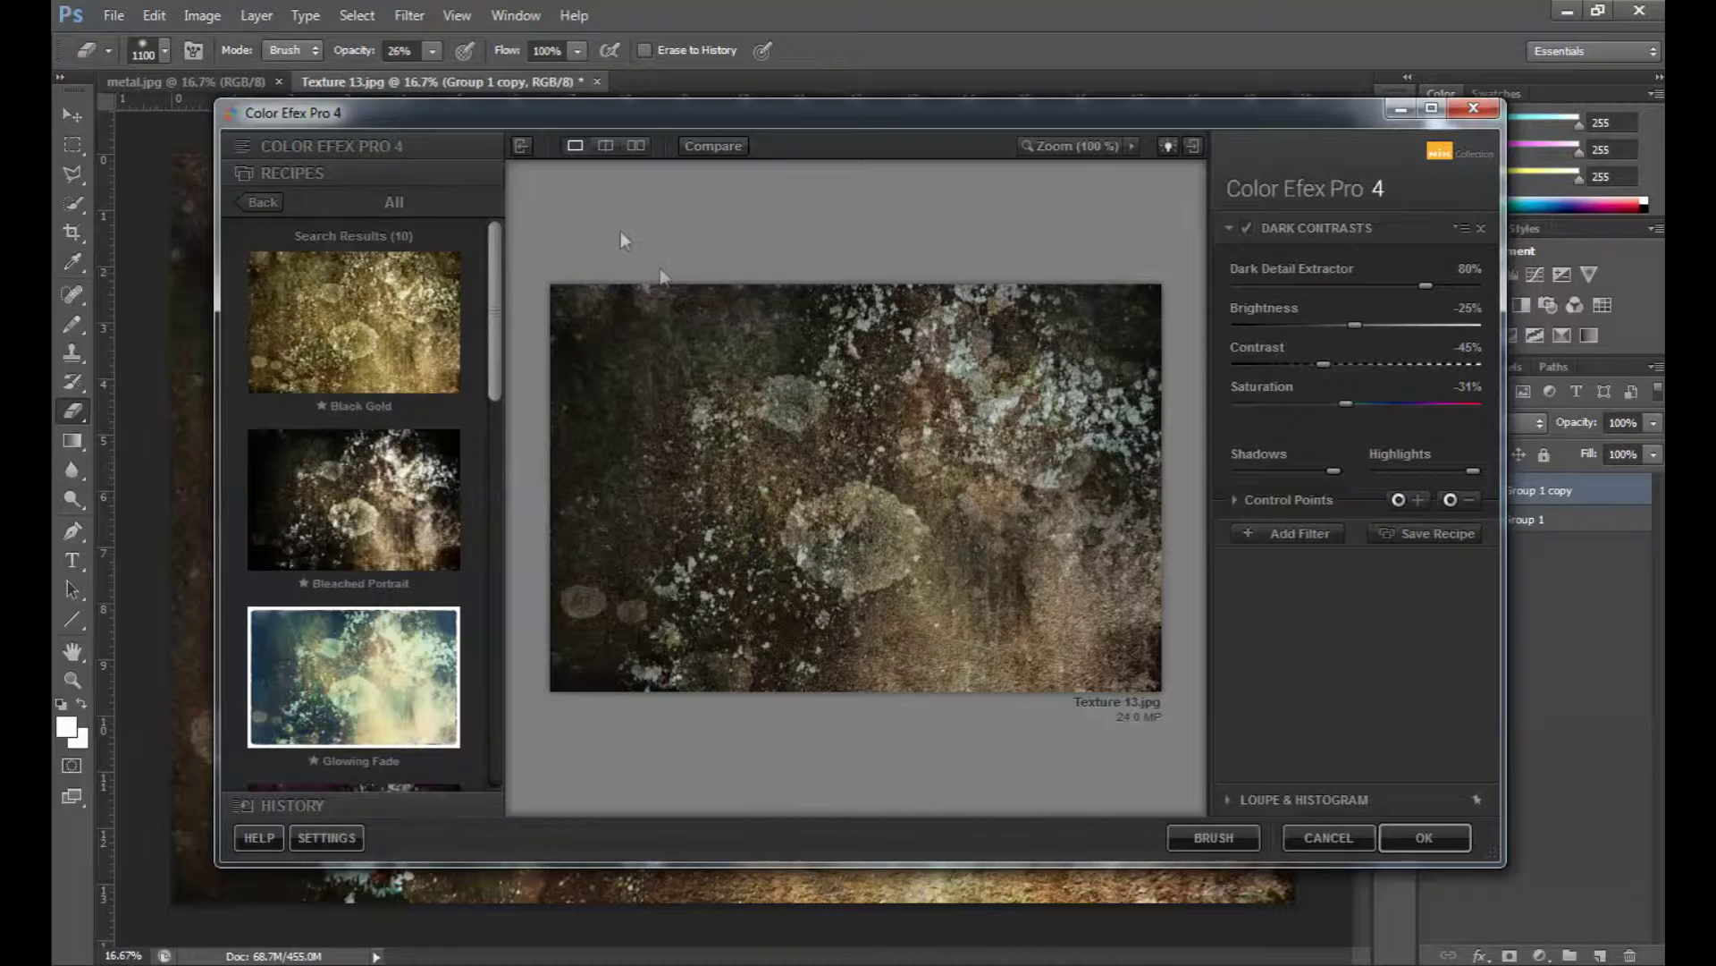
pyautogui.moveTo(494, 311); pyautogui.dragTo(472, 759)
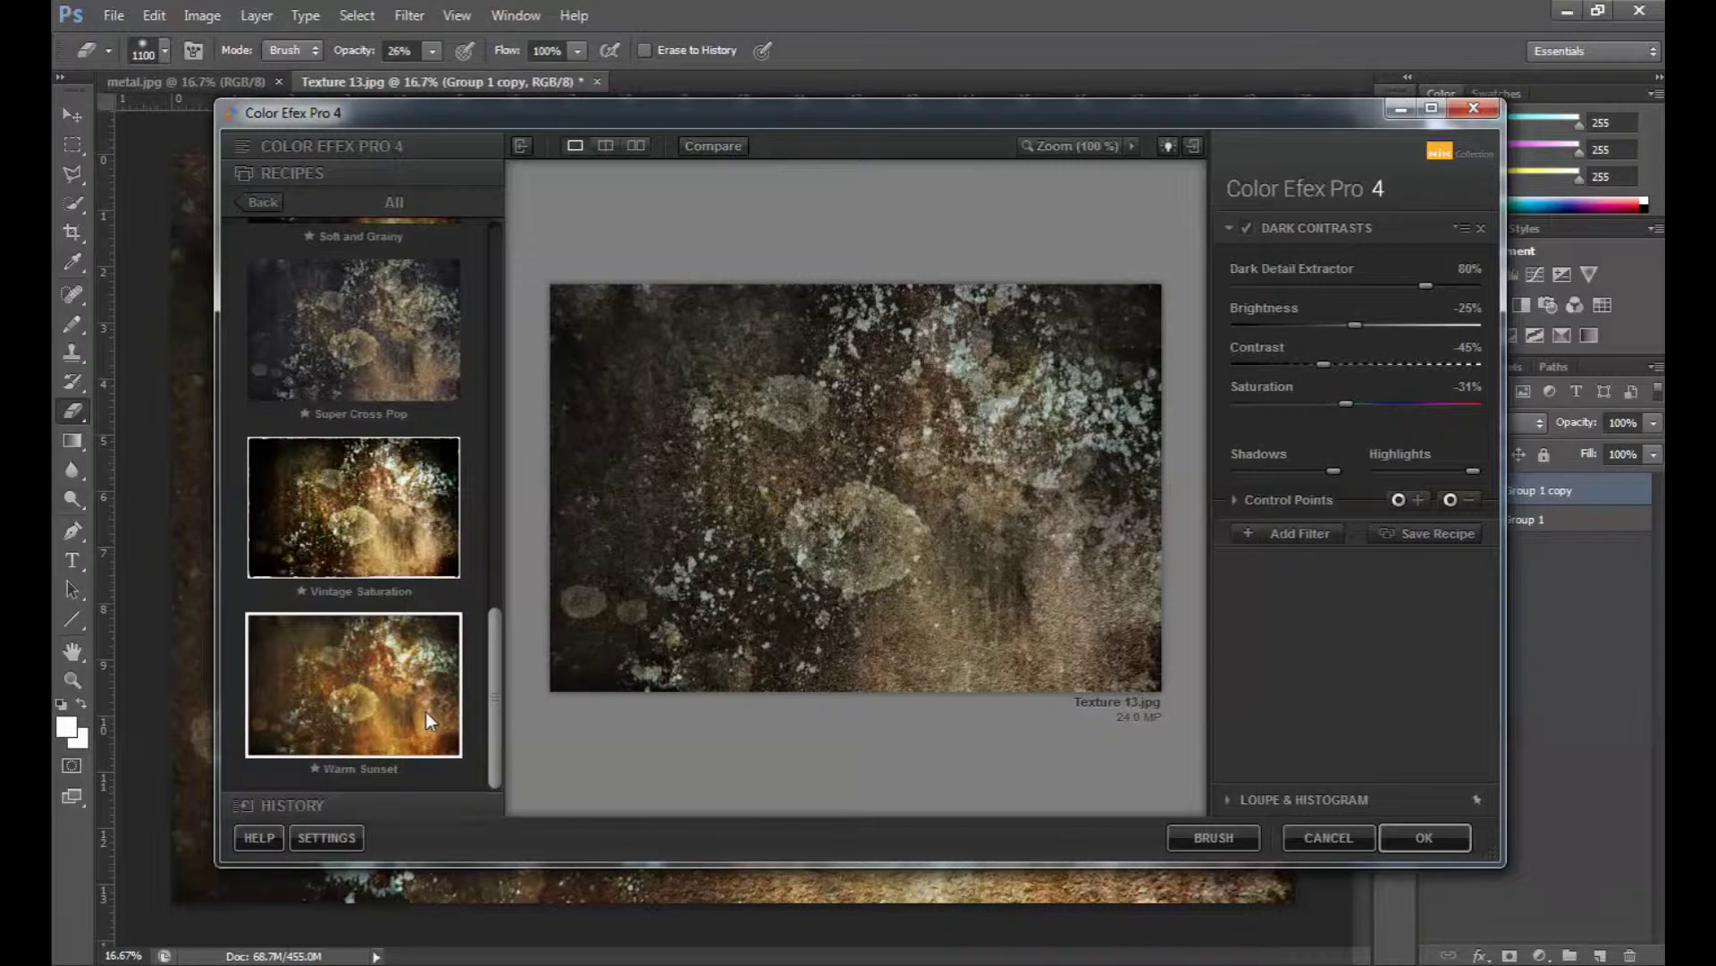
pyautogui.click(364, 335)
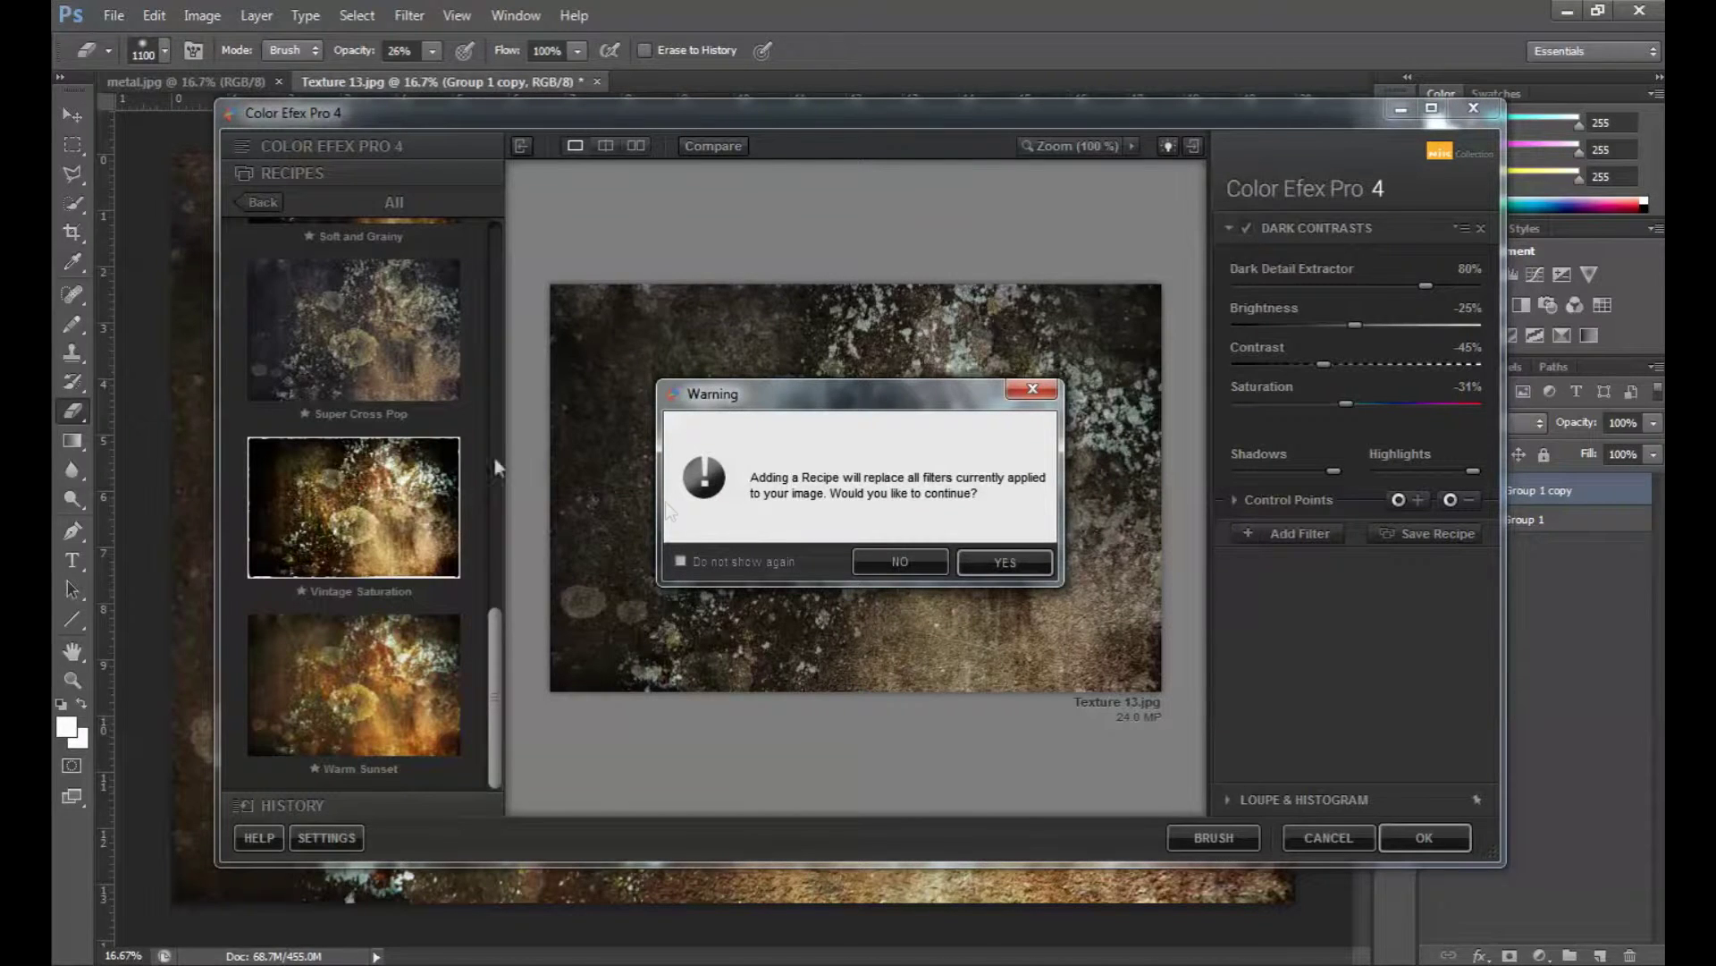
pyautogui.click(994, 564)
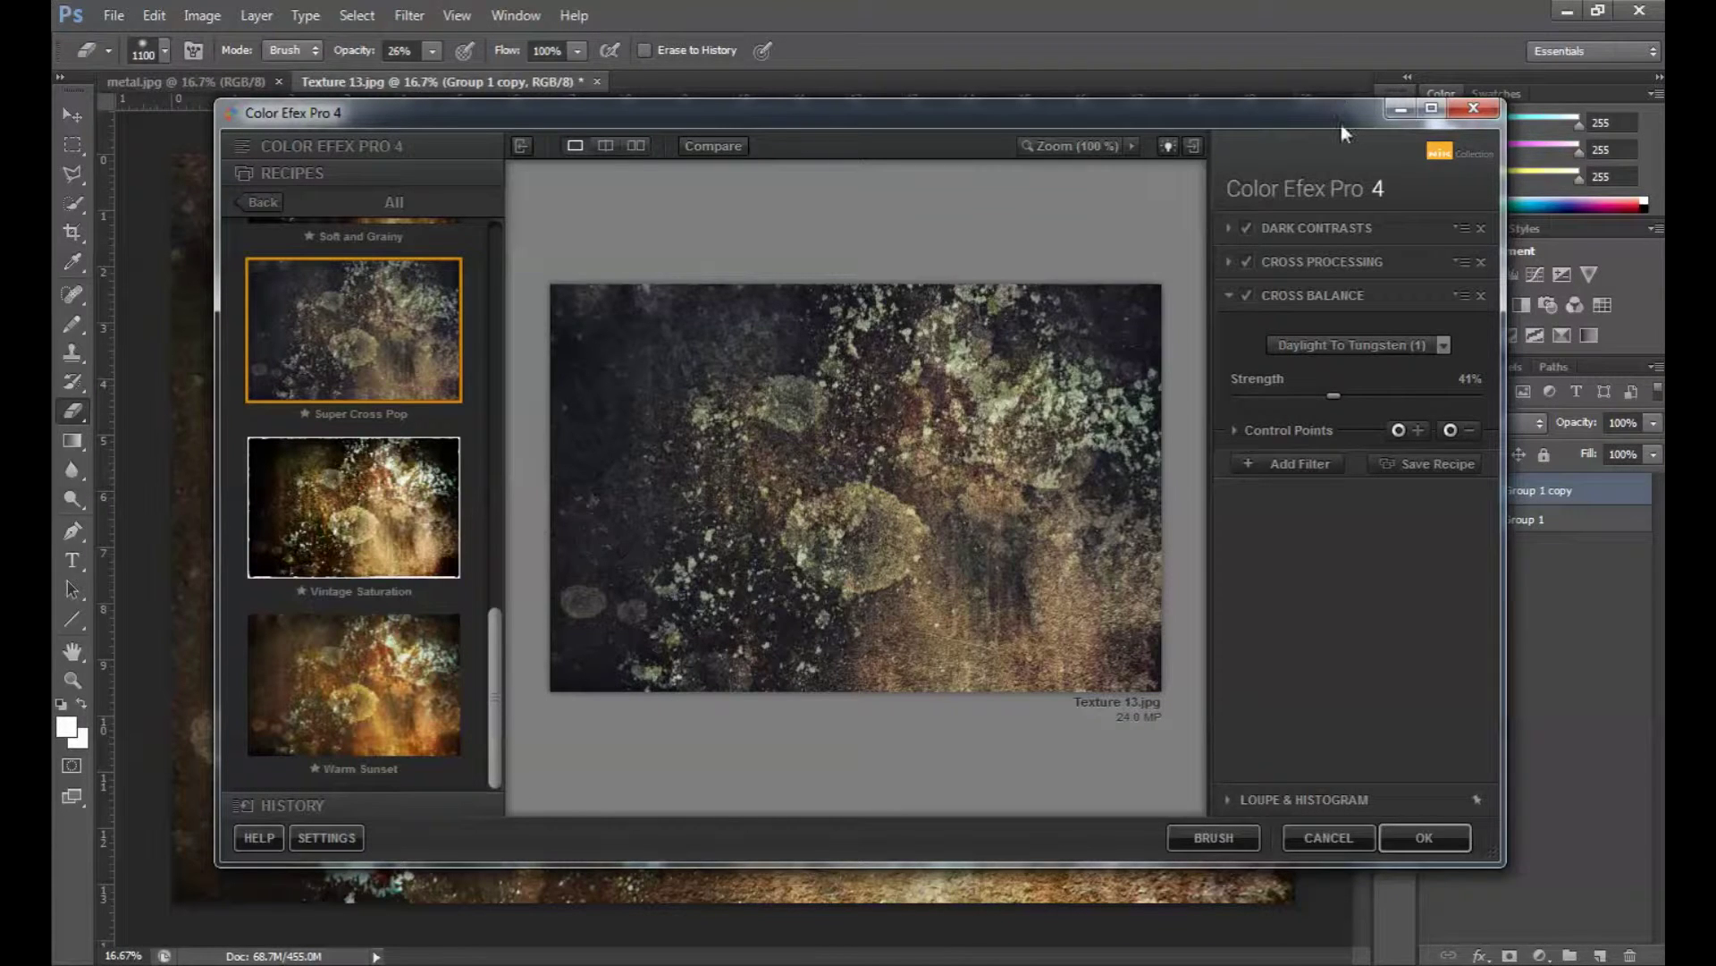
# In Dark Contrasts, set Dark Detail Extractor to 39%, Brightness to -22% and Saturation to -20%.
pyautogui.click(1229, 260)
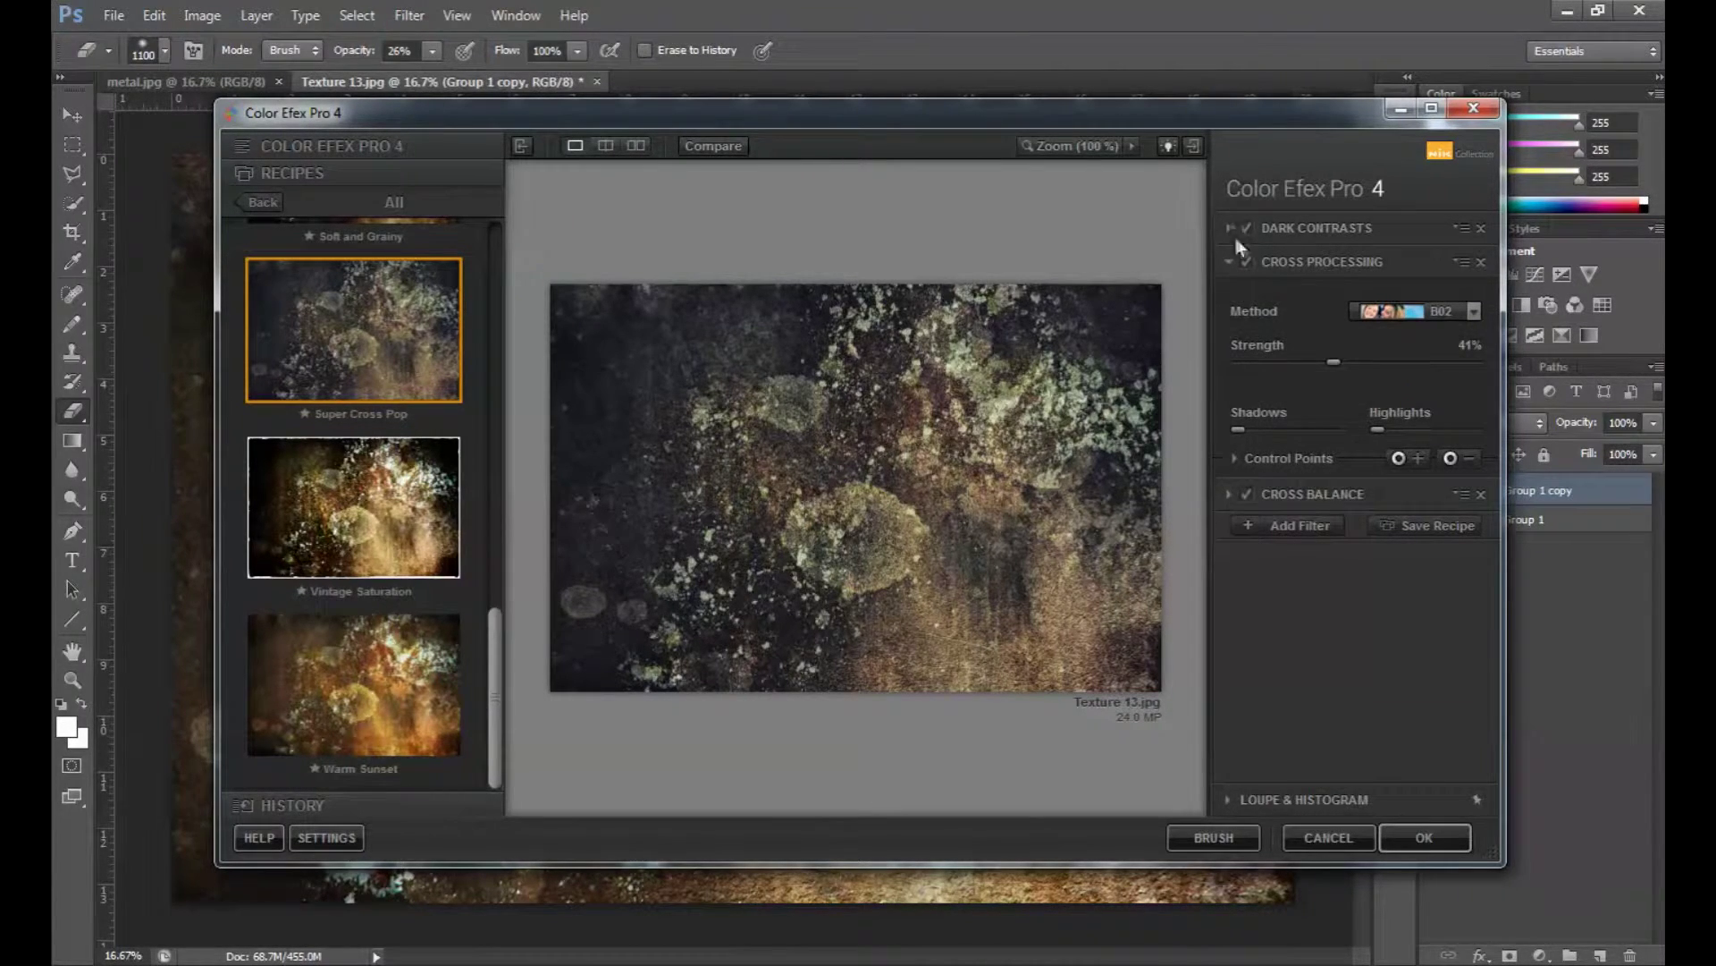
pyautogui.click(1229, 228)
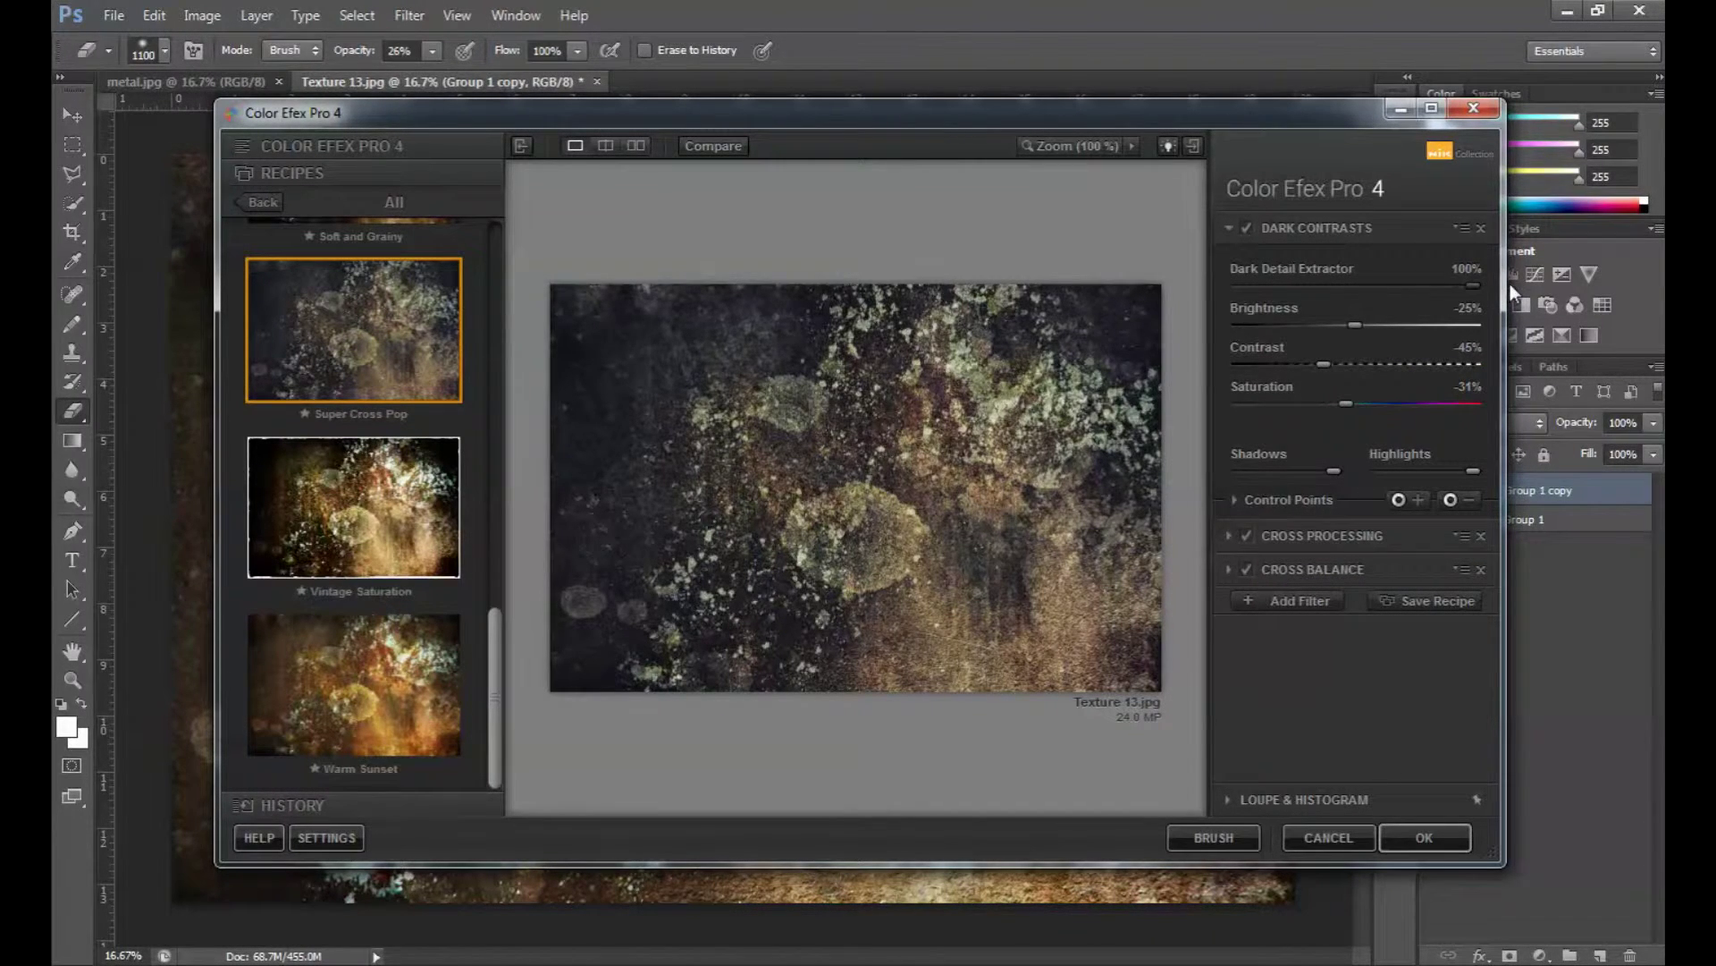
pyautogui.moveTo(1330, 302)
pyautogui.mouseDown()
pyautogui.moveTo(1297, 302)
pyautogui.moveTo(1586, 297)
pyautogui.moveTo(1200, 304)
pyautogui.moveTo(1326, 286)
pyautogui.moveTo(1388, 329)
pyautogui.moveTo(1355, 322)
pyautogui.mouseUp()
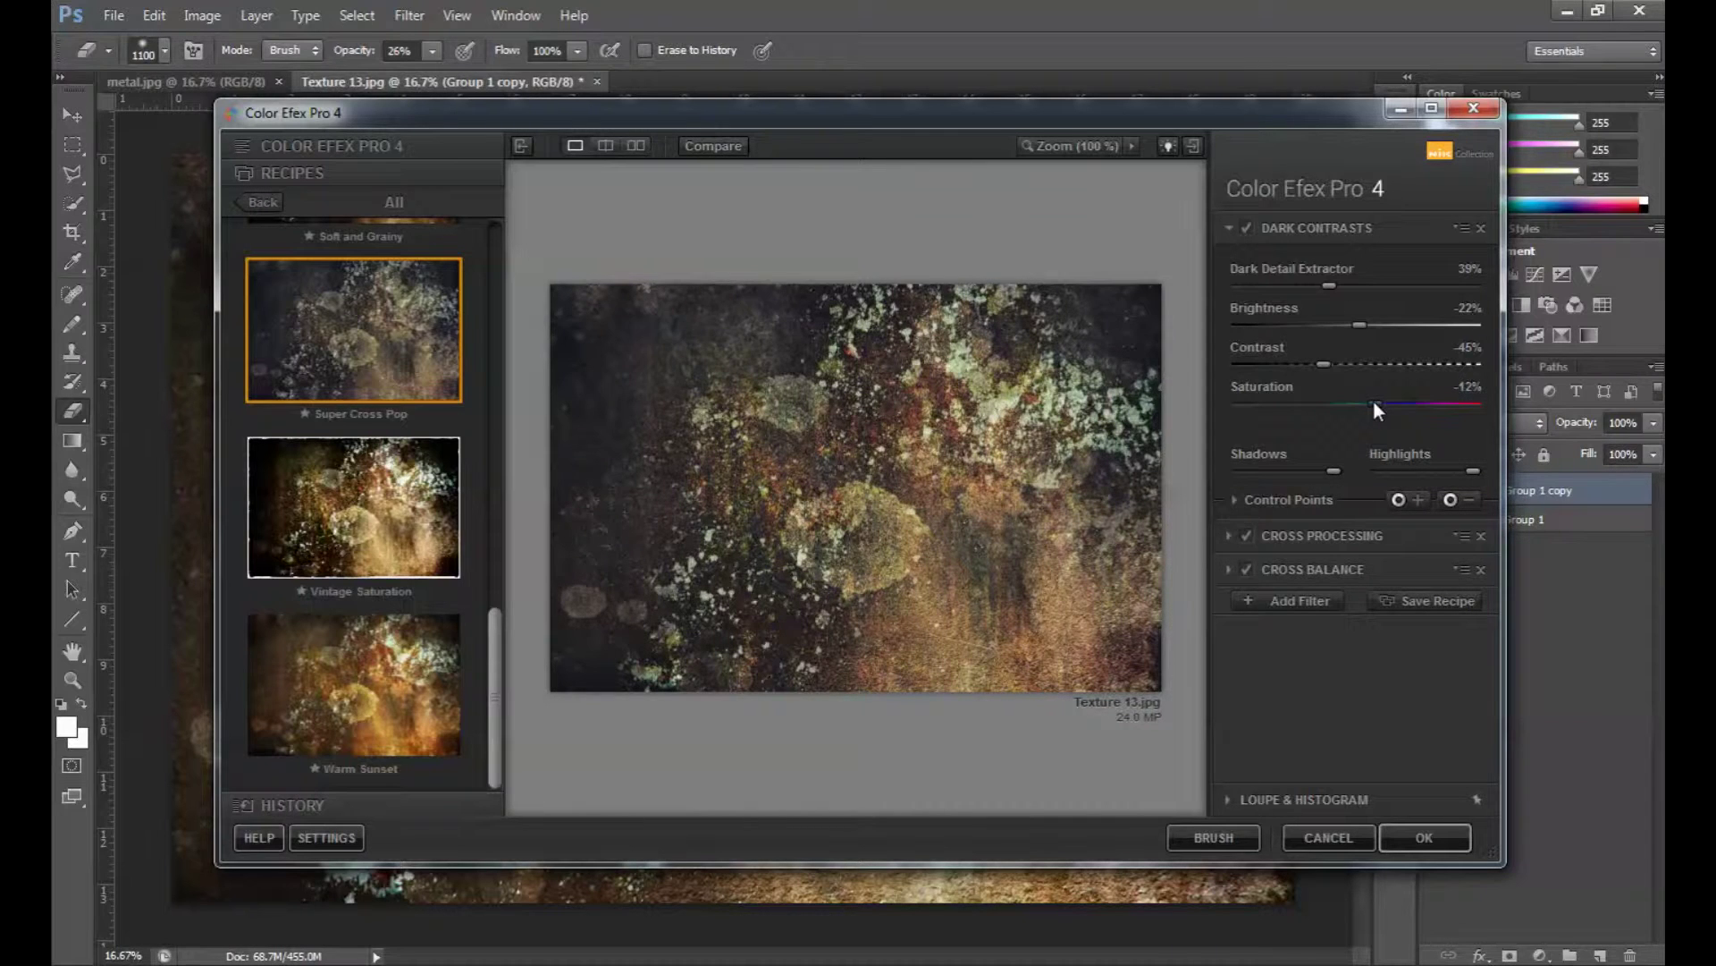
pyautogui.moveTo(1375, 402); pyautogui.dragTo(1363, 404)
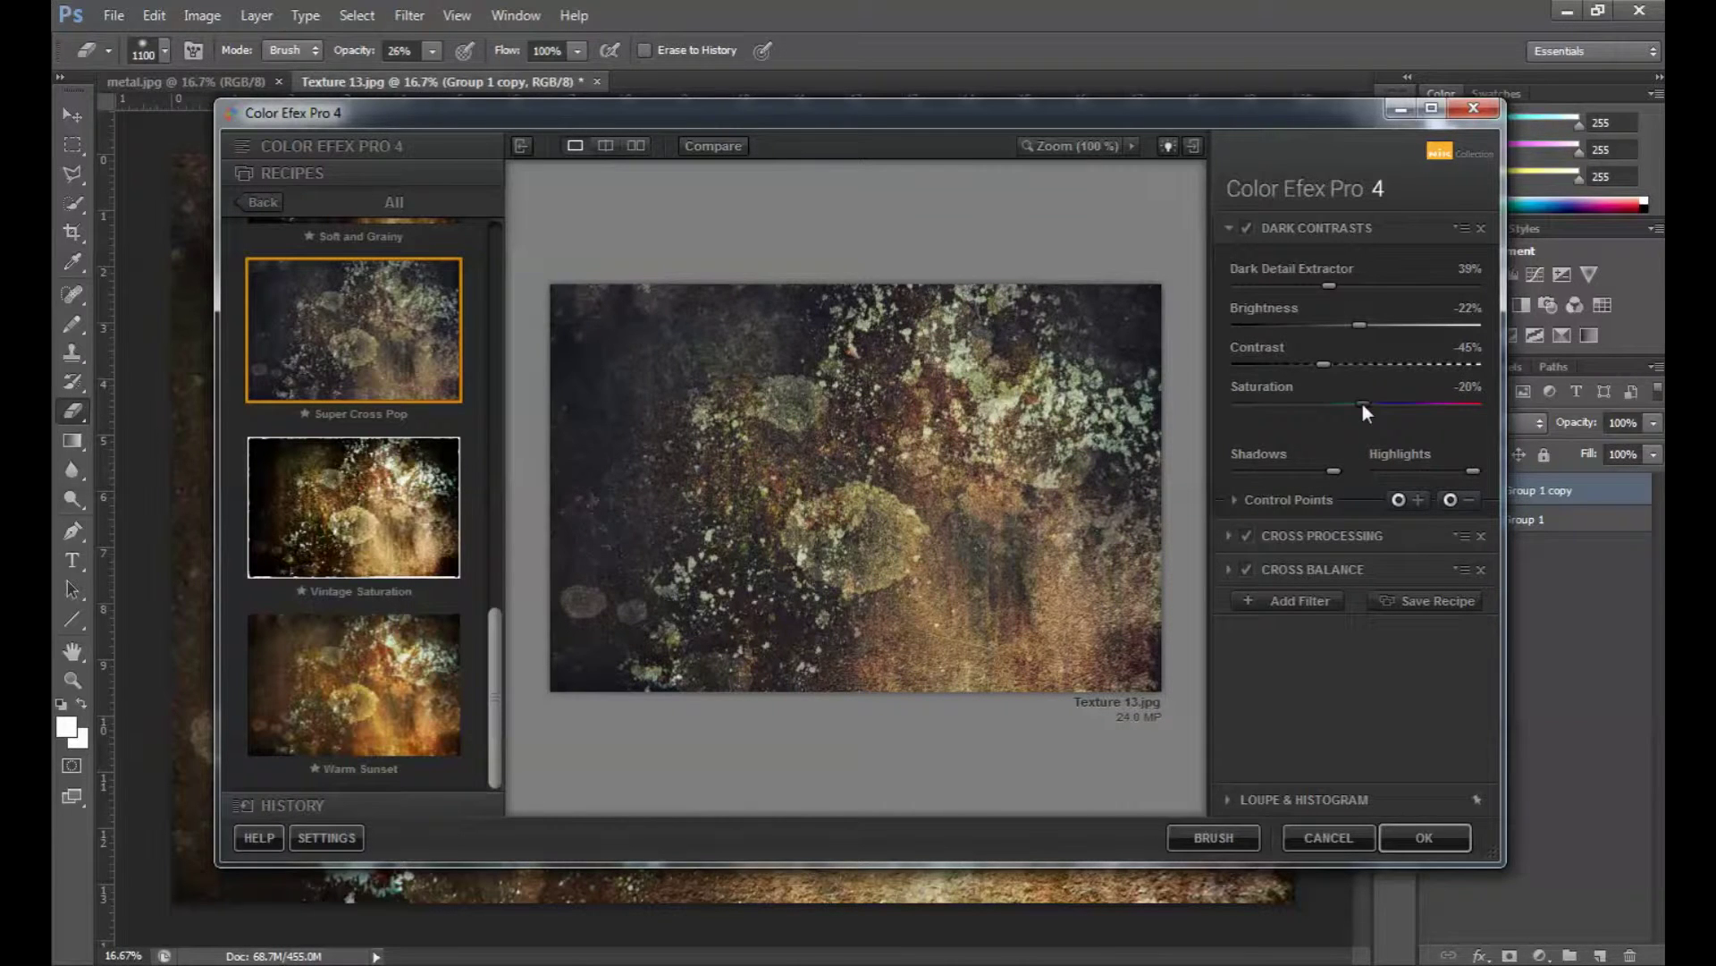
# Add two positive Dark Contrasts control points, over the lower-left speckles and the light patches in the image's upper right.
pyautogui.click(1411, 502)
pyautogui.click(1038, 368)
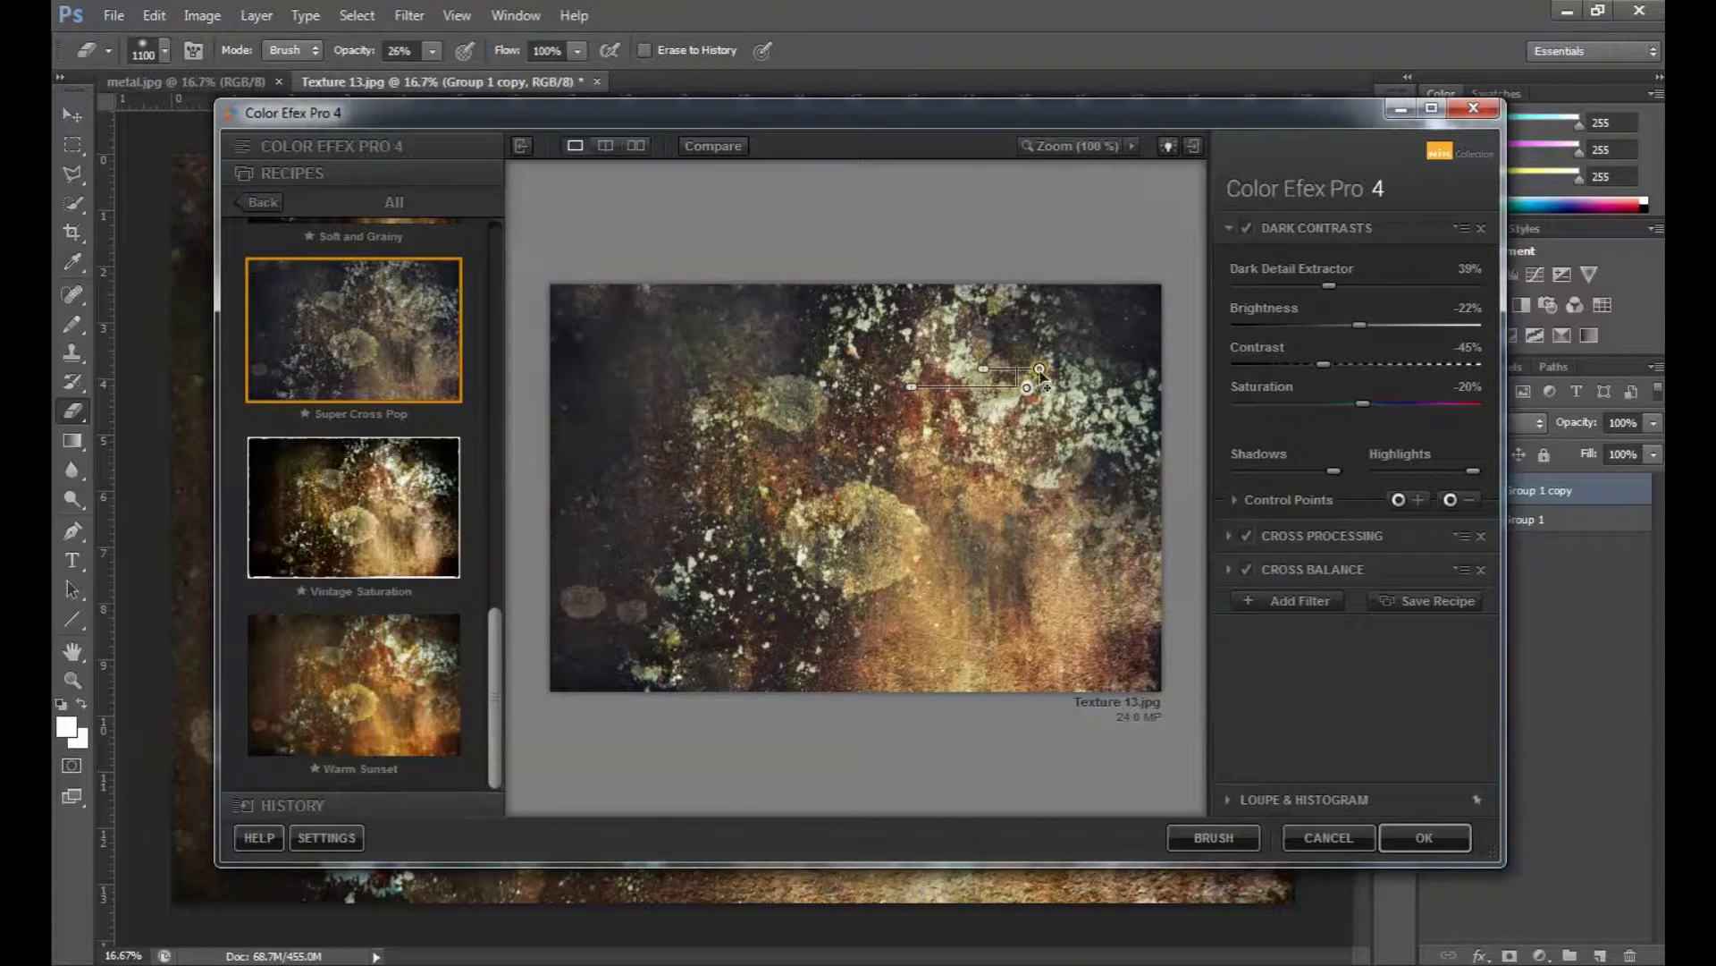
pyautogui.moveTo(1039, 370); pyautogui.dragTo(828, 582)
pyautogui.click(1400, 498)
pyautogui.click(1013, 376)
pyautogui.moveTo(1014, 377)
pyautogui.mouseDown()
pyautogui.moveTo(1002, 387)
pyautogui.moveTo(1075, 388)
pyautogui.moveTo(1014, 387)
pyautogui.mouseUp()
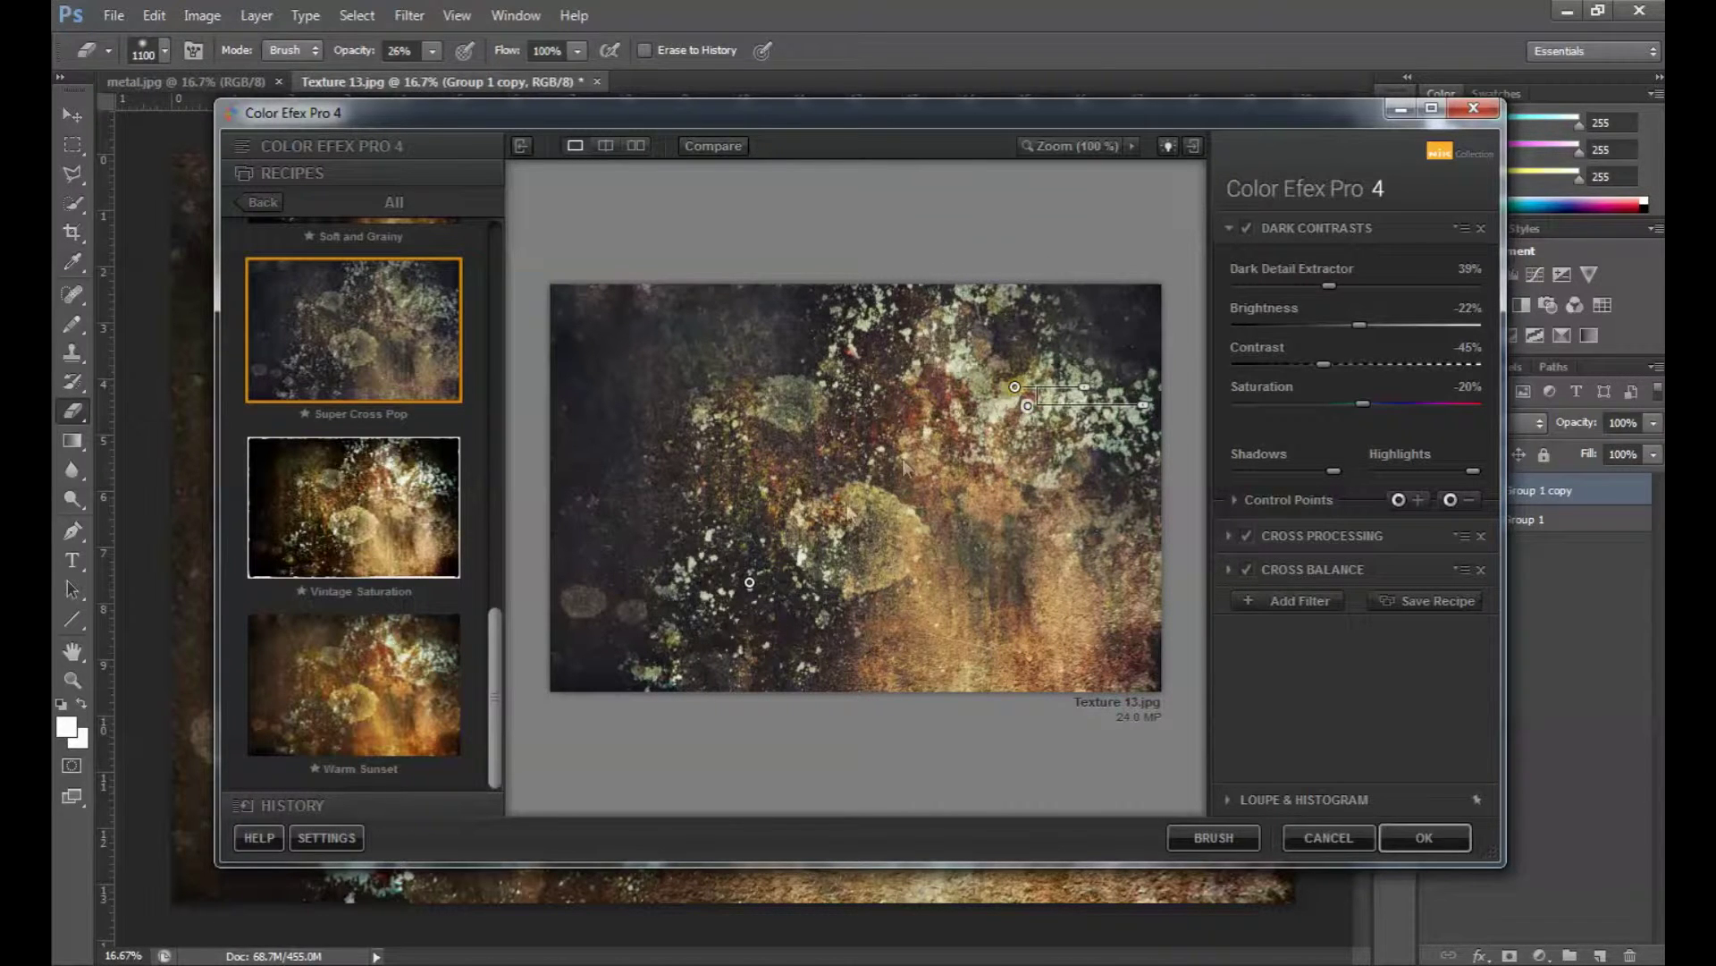
# Set the Cross Processing method to C04 and its strength to 100%.
pyautogui.click(1230, 536)
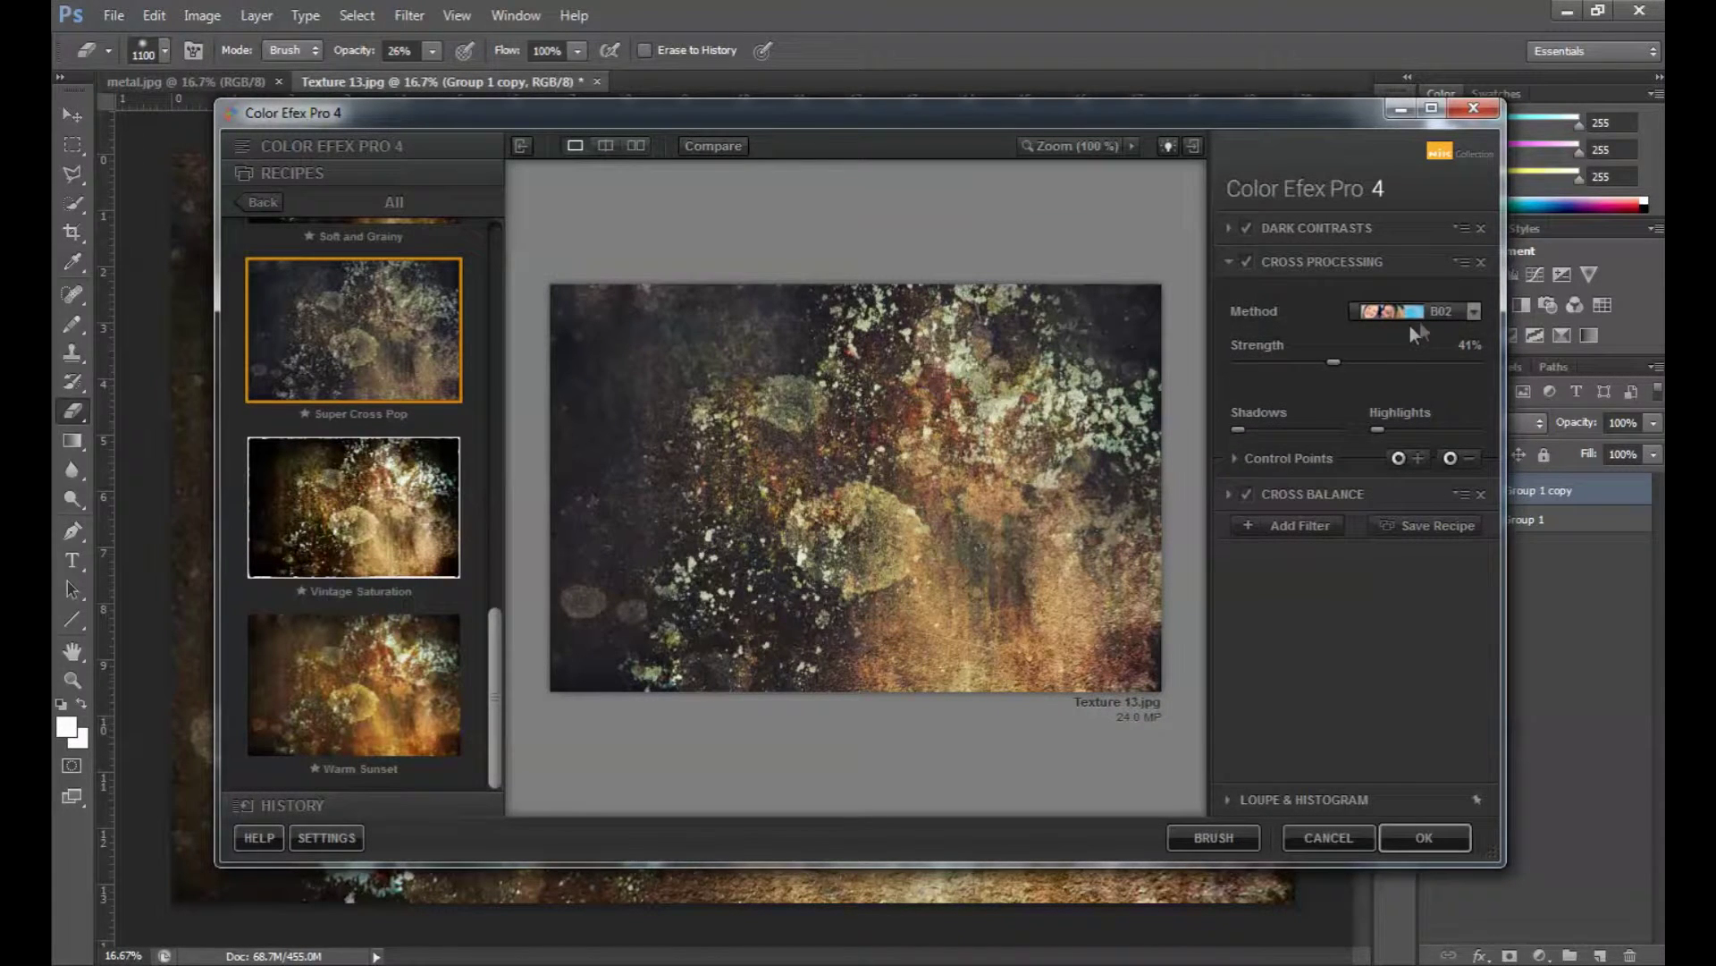
pyautogui.click(1423, 319)
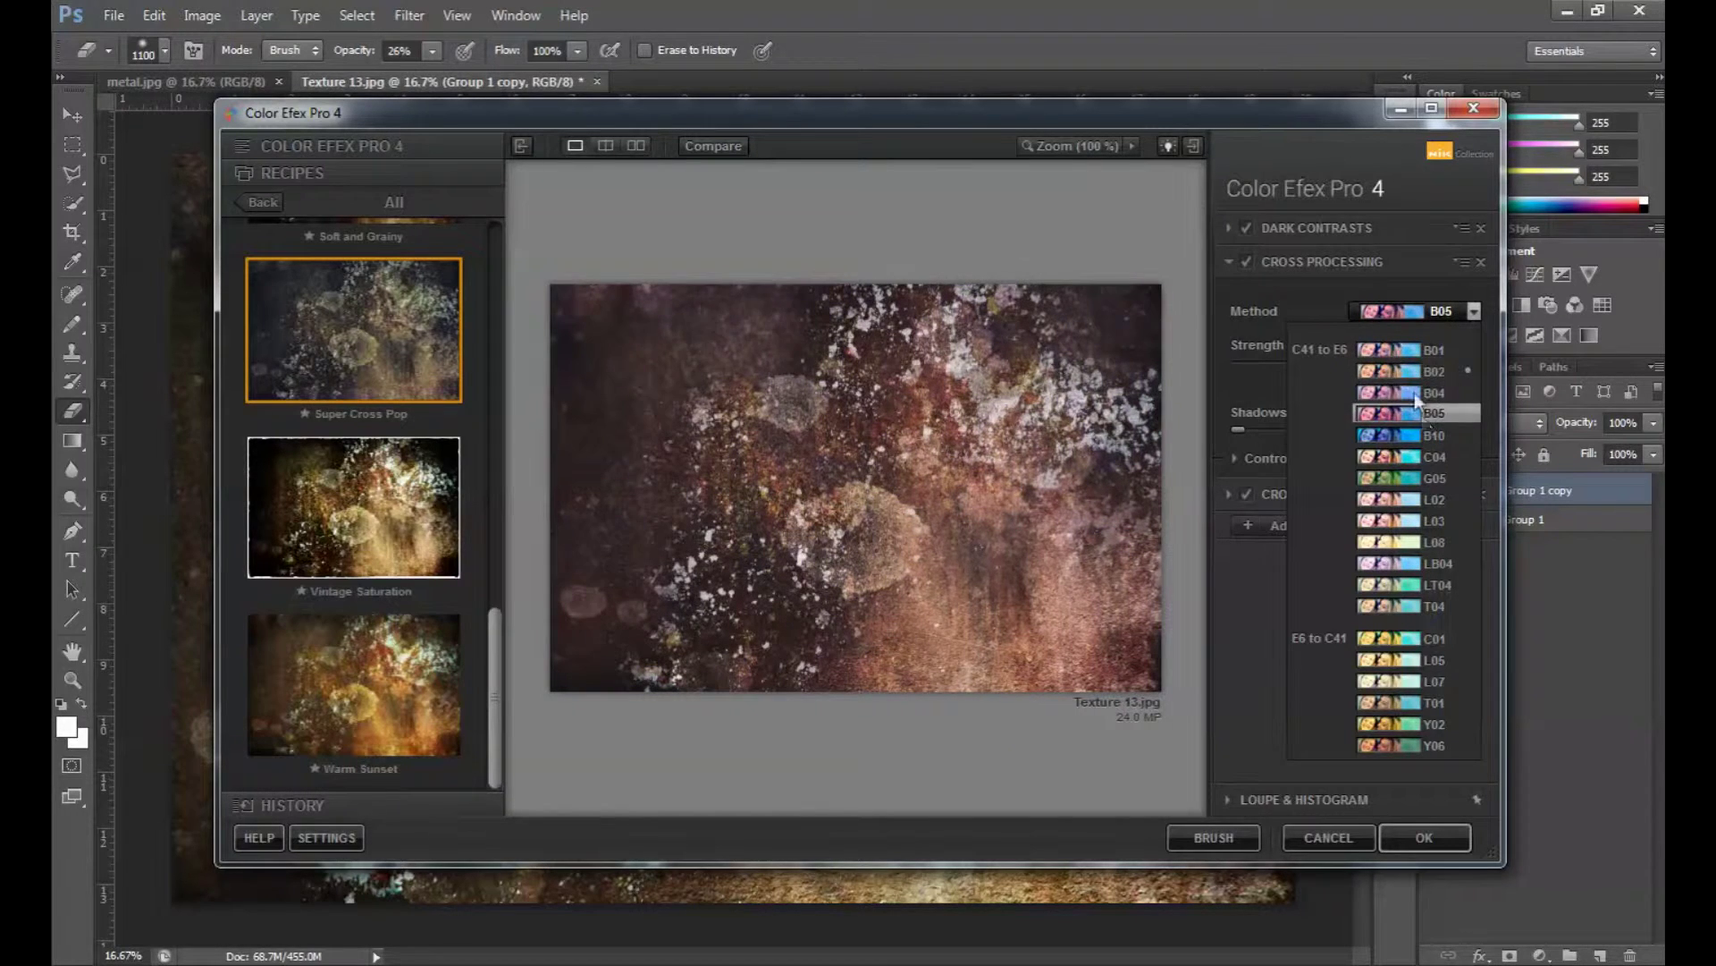
pyautogui.click(1402, 455)
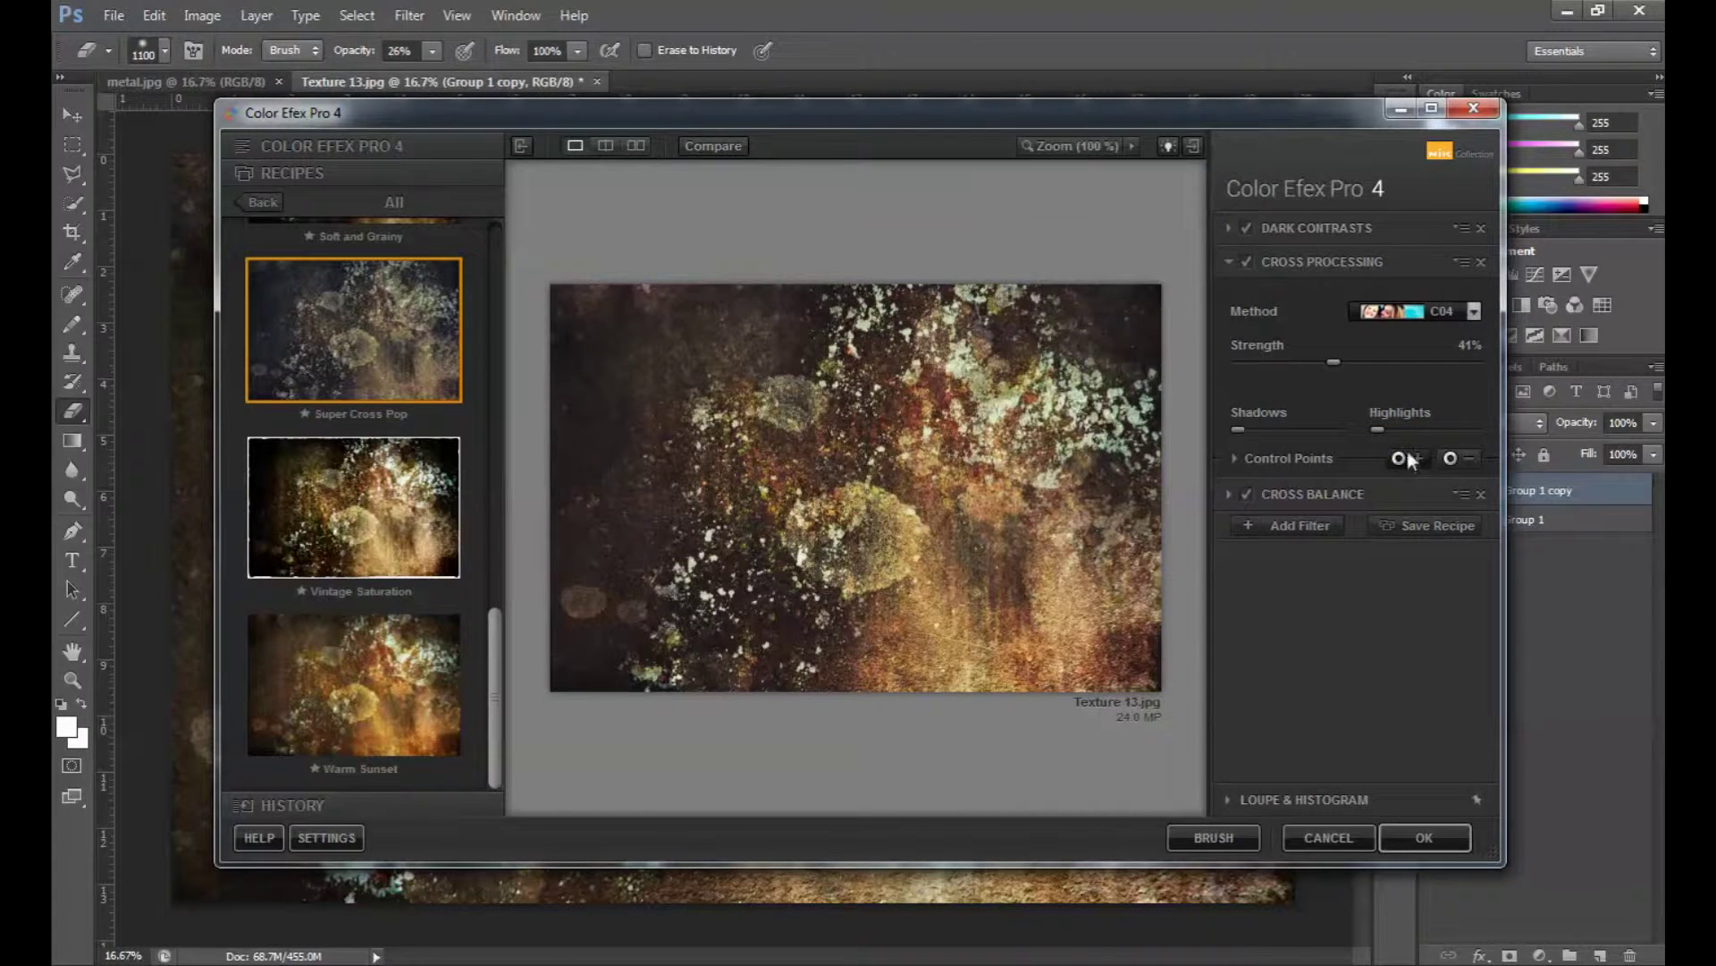
pyautogui.moveTo(1334, 362); pyautogui.dragTo(1490, 355)
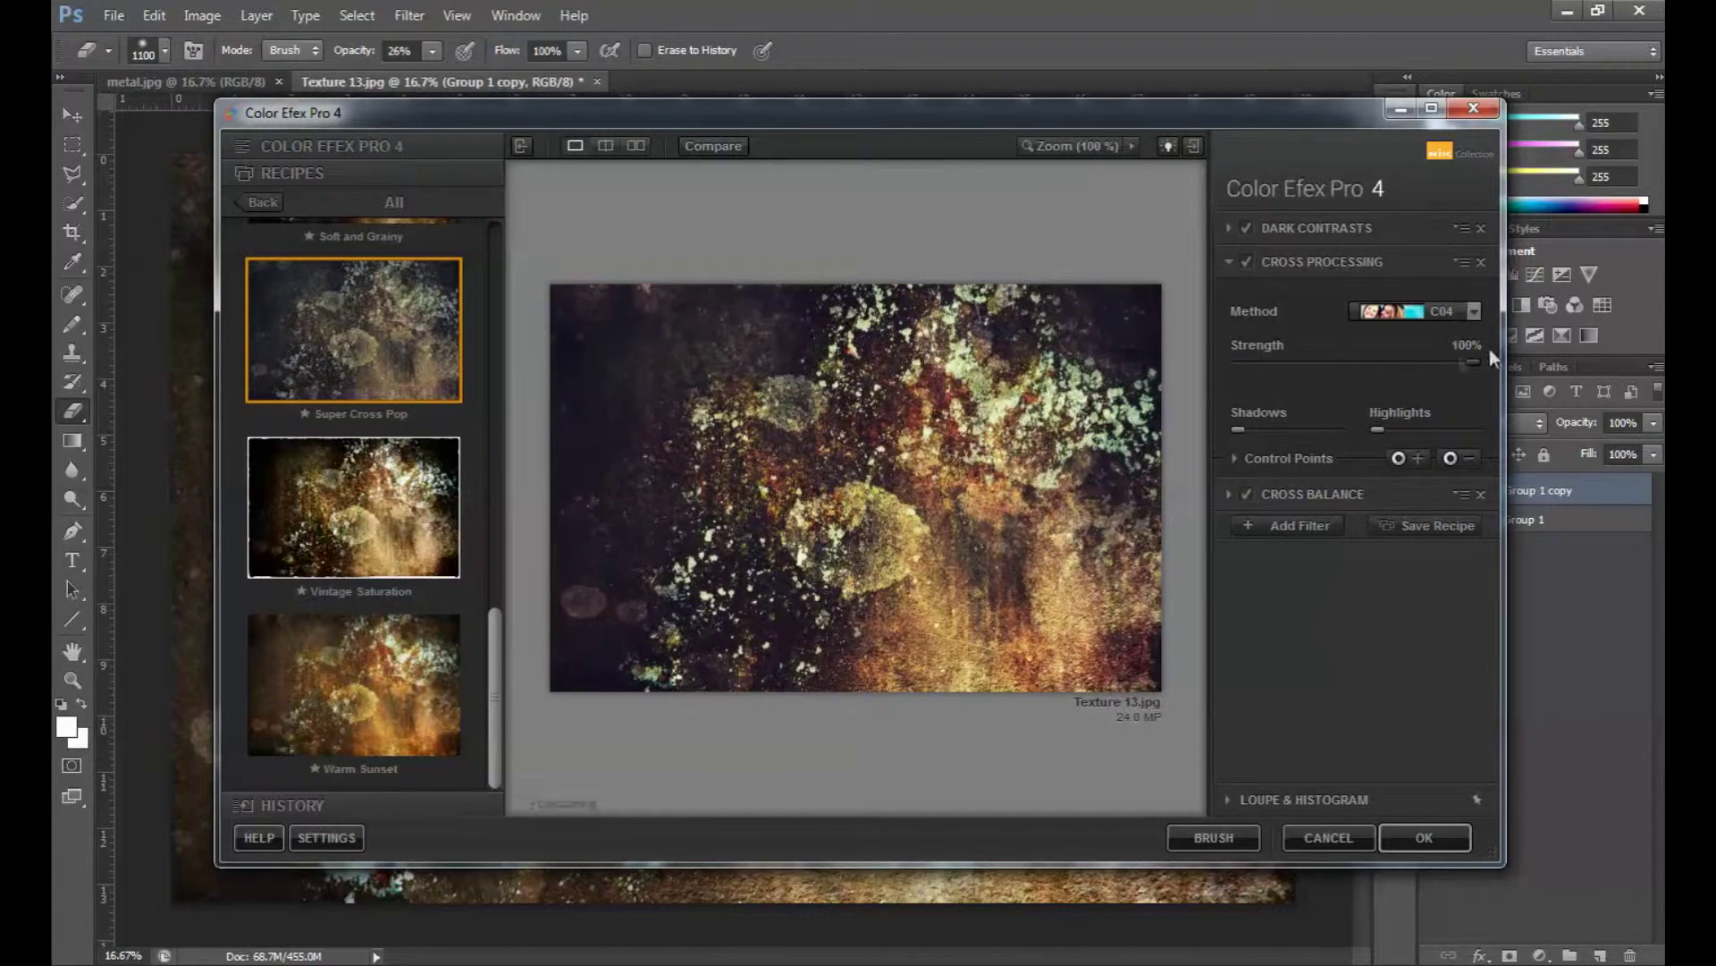
# Add four positive Cross Processing control points, in the image's lower right, upper left, upper-right corner and centre.
pyautogui.click(1398, 458)
pyautogui.click(1013, 618)
pyautogui.moveTo(1054, 597); pyautogui.dragTo(1000, 575)
pyautogui.click(1398, 458)
pyautogui.click(580, 347)
pyautogui.moveTo(581, 348); pyautogui.dragTo(679, 352)
pyautogui.click(1420, 460)
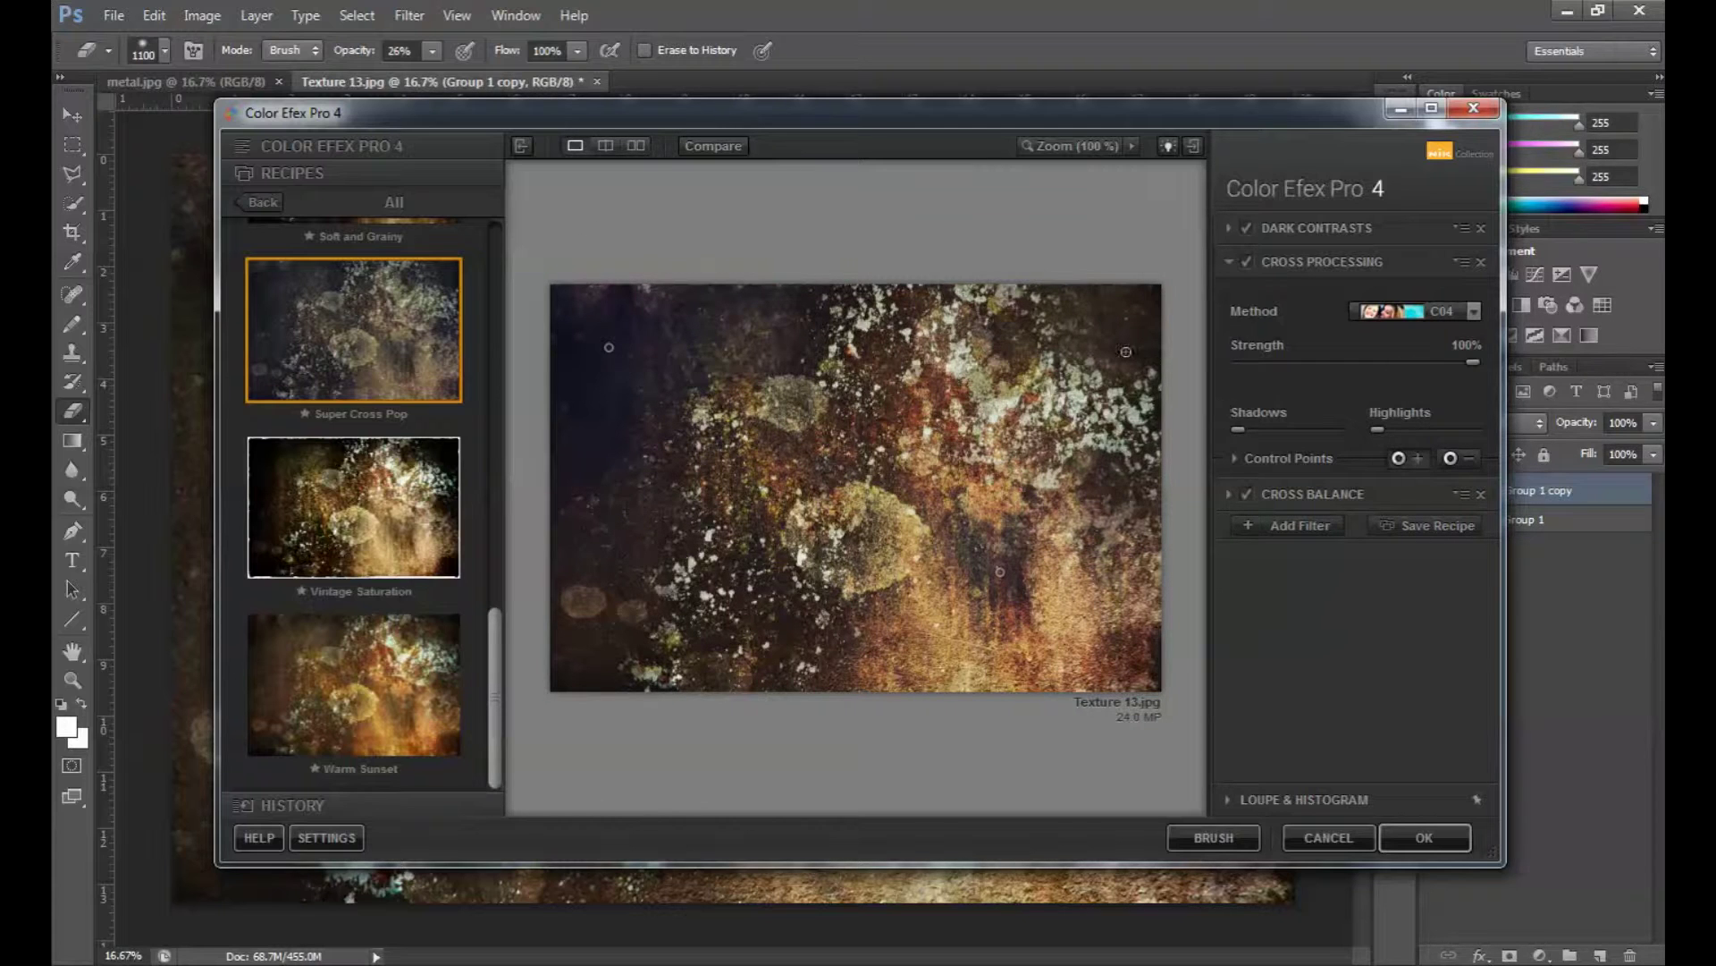
pyautogui.click(1085, 323)
pyautogui.moveTo(1085, 324); pyautogui.dragTo(1100, 319)
pyautogui.click(1407, 460)
pyautogui.click(706, 663)
pyautogui.moveTo(707, 665); pyautogui.dragTo(901, 432)
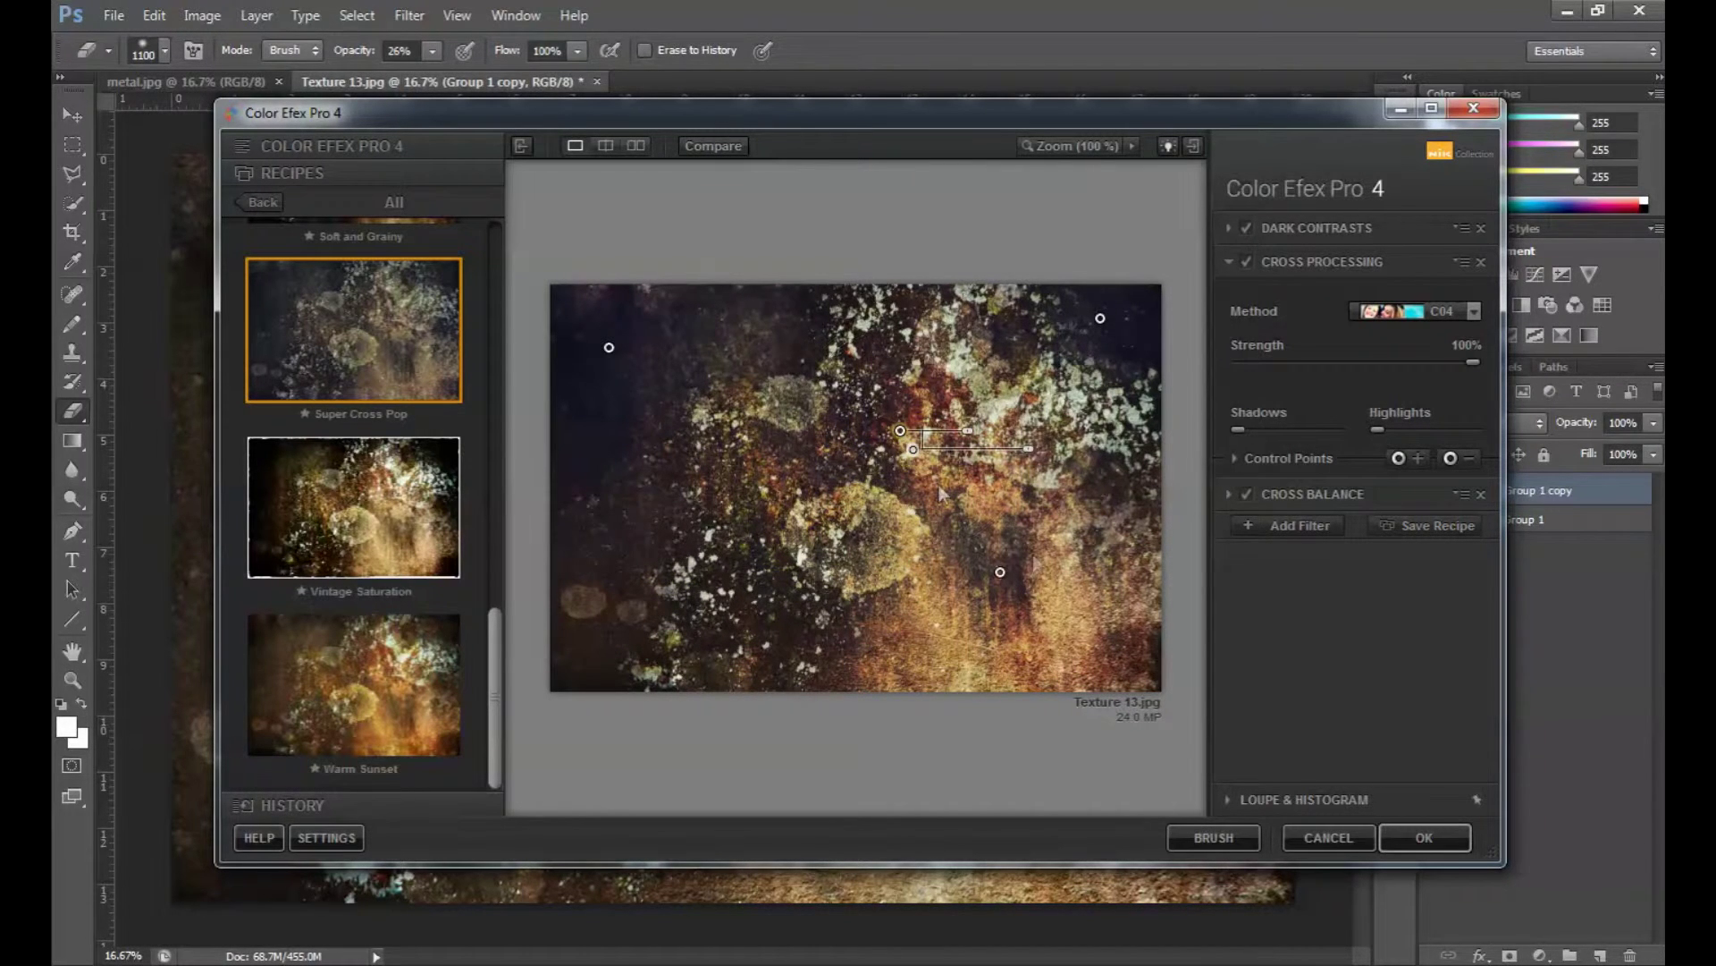
# Set Cross Balance to Daylight To Tungsten (3) with a strength of 48%.
pyautogui.click(1230, 496)
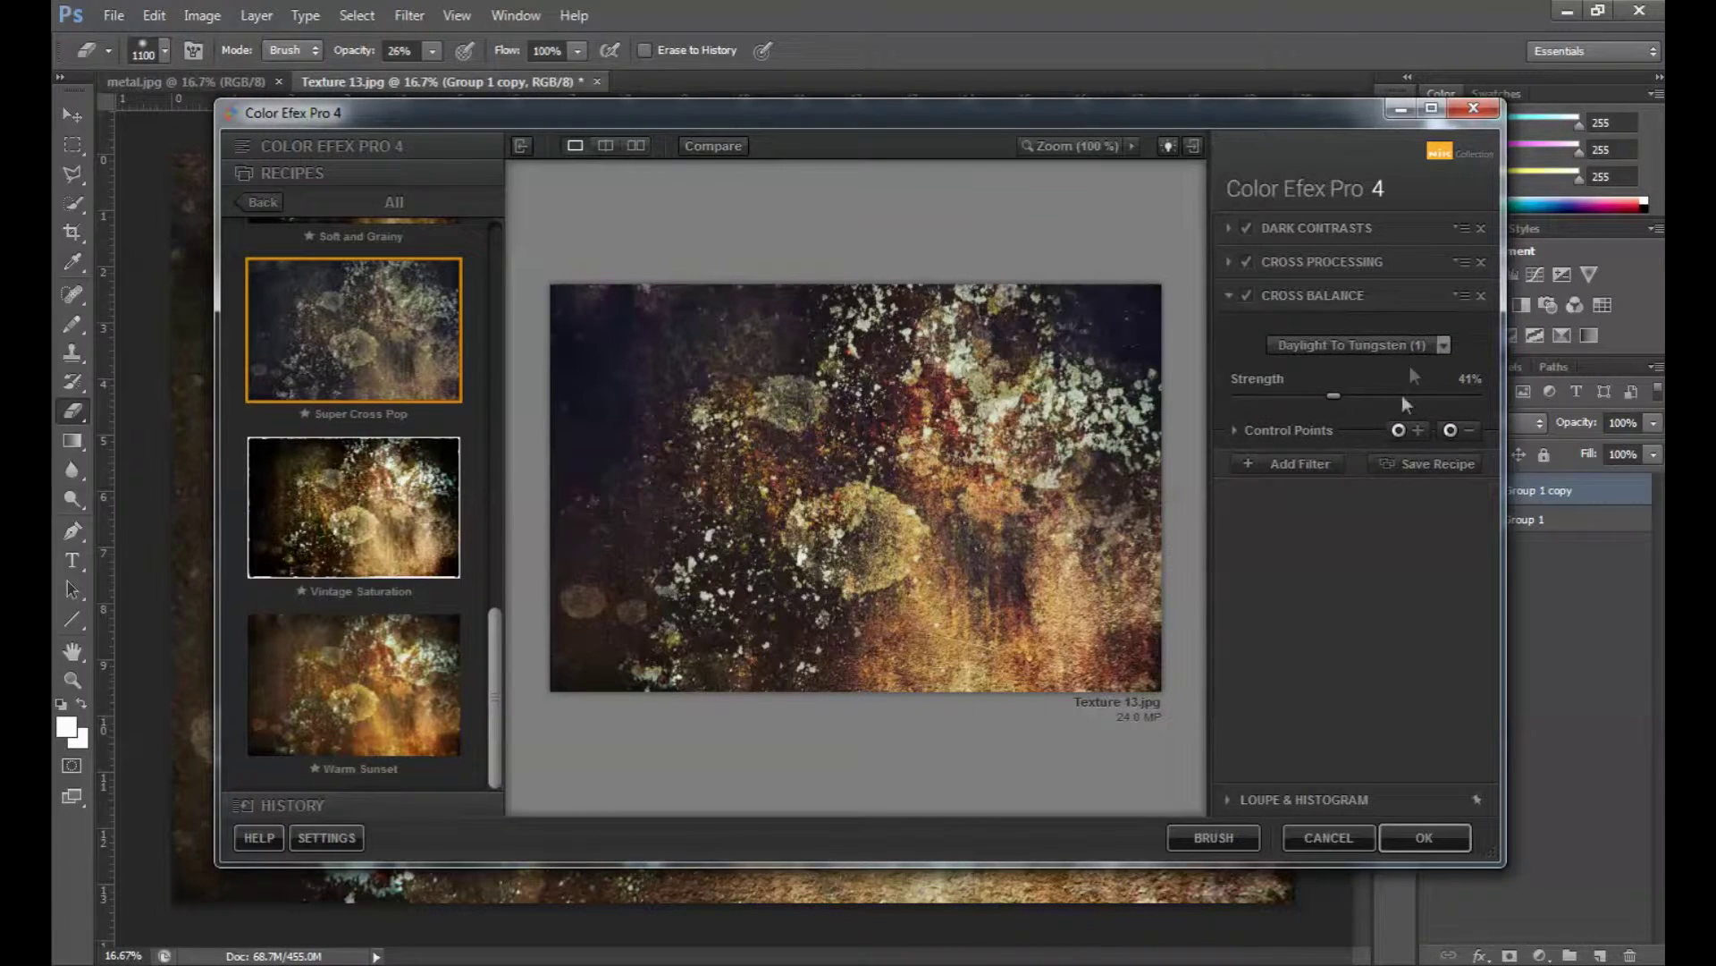
pyautogui.click(1427, 343)
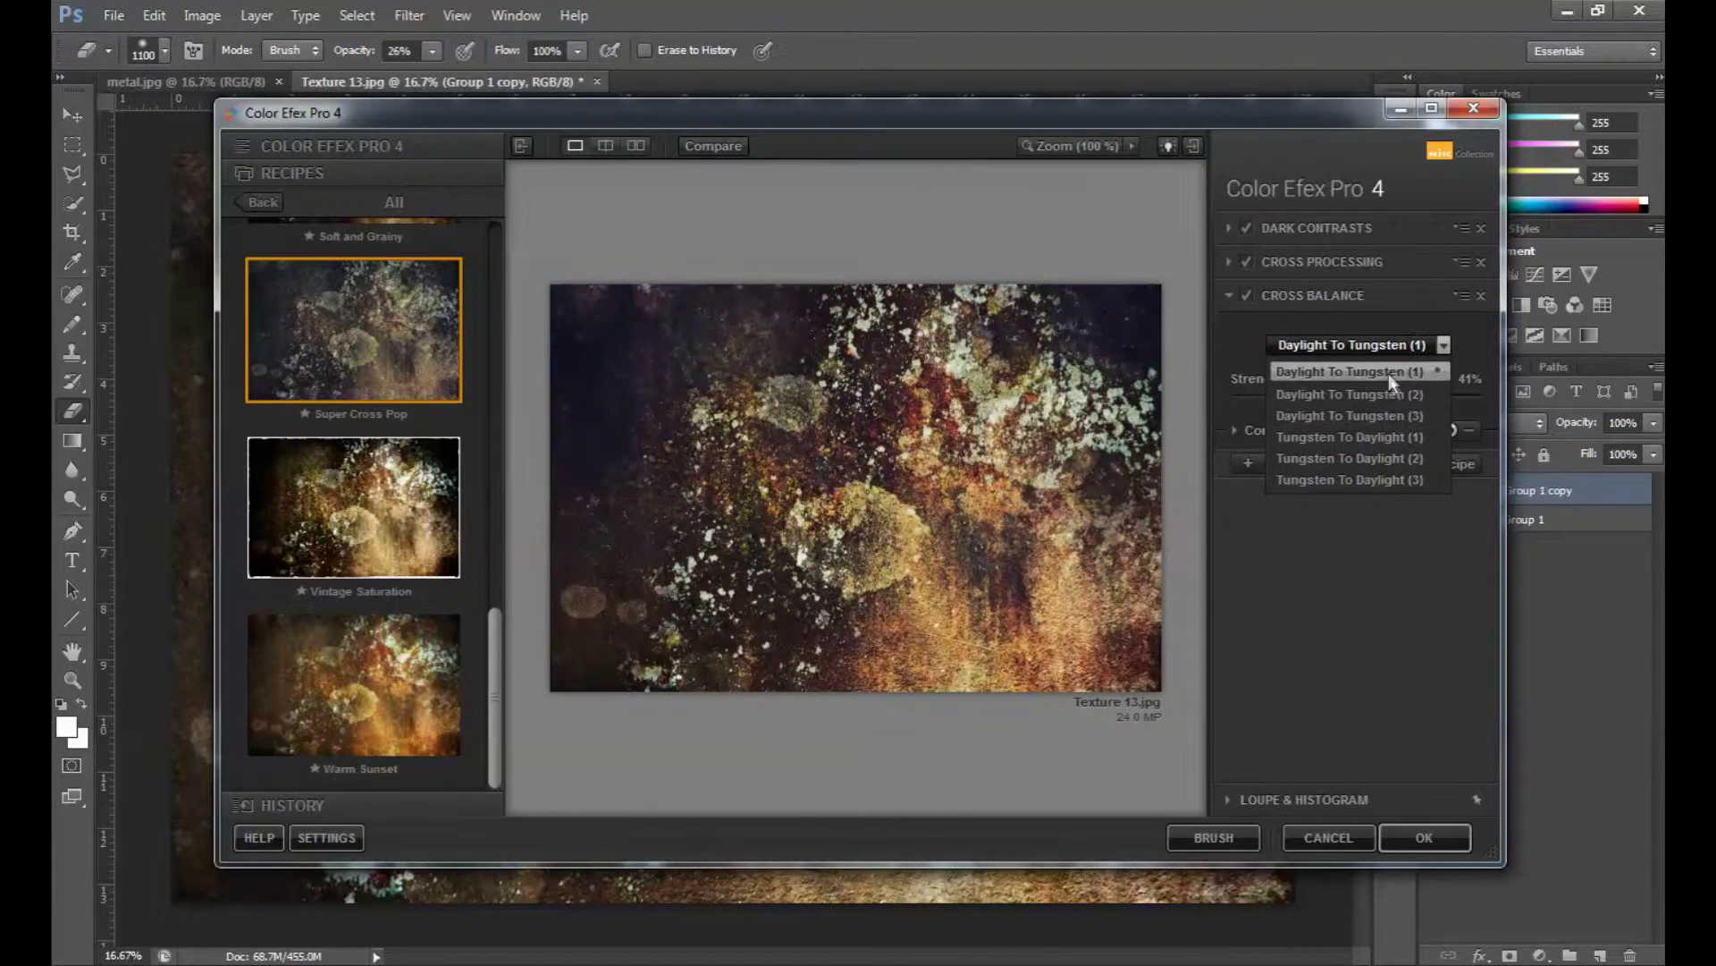
pyautogui.click(1398, 413)
pyautogui.moveTo(1334, 395); pyautogui.dragTo(1477, 395)
pyautogui.moveTo(1348, 399)
pyautogui.mouseDown()
pyautogui.moveTo(1369, 397)
pyautogui.moveTo(1245, 413)
pyautogui.moveTo(1348, 415)
pyautogui.mouseUp()
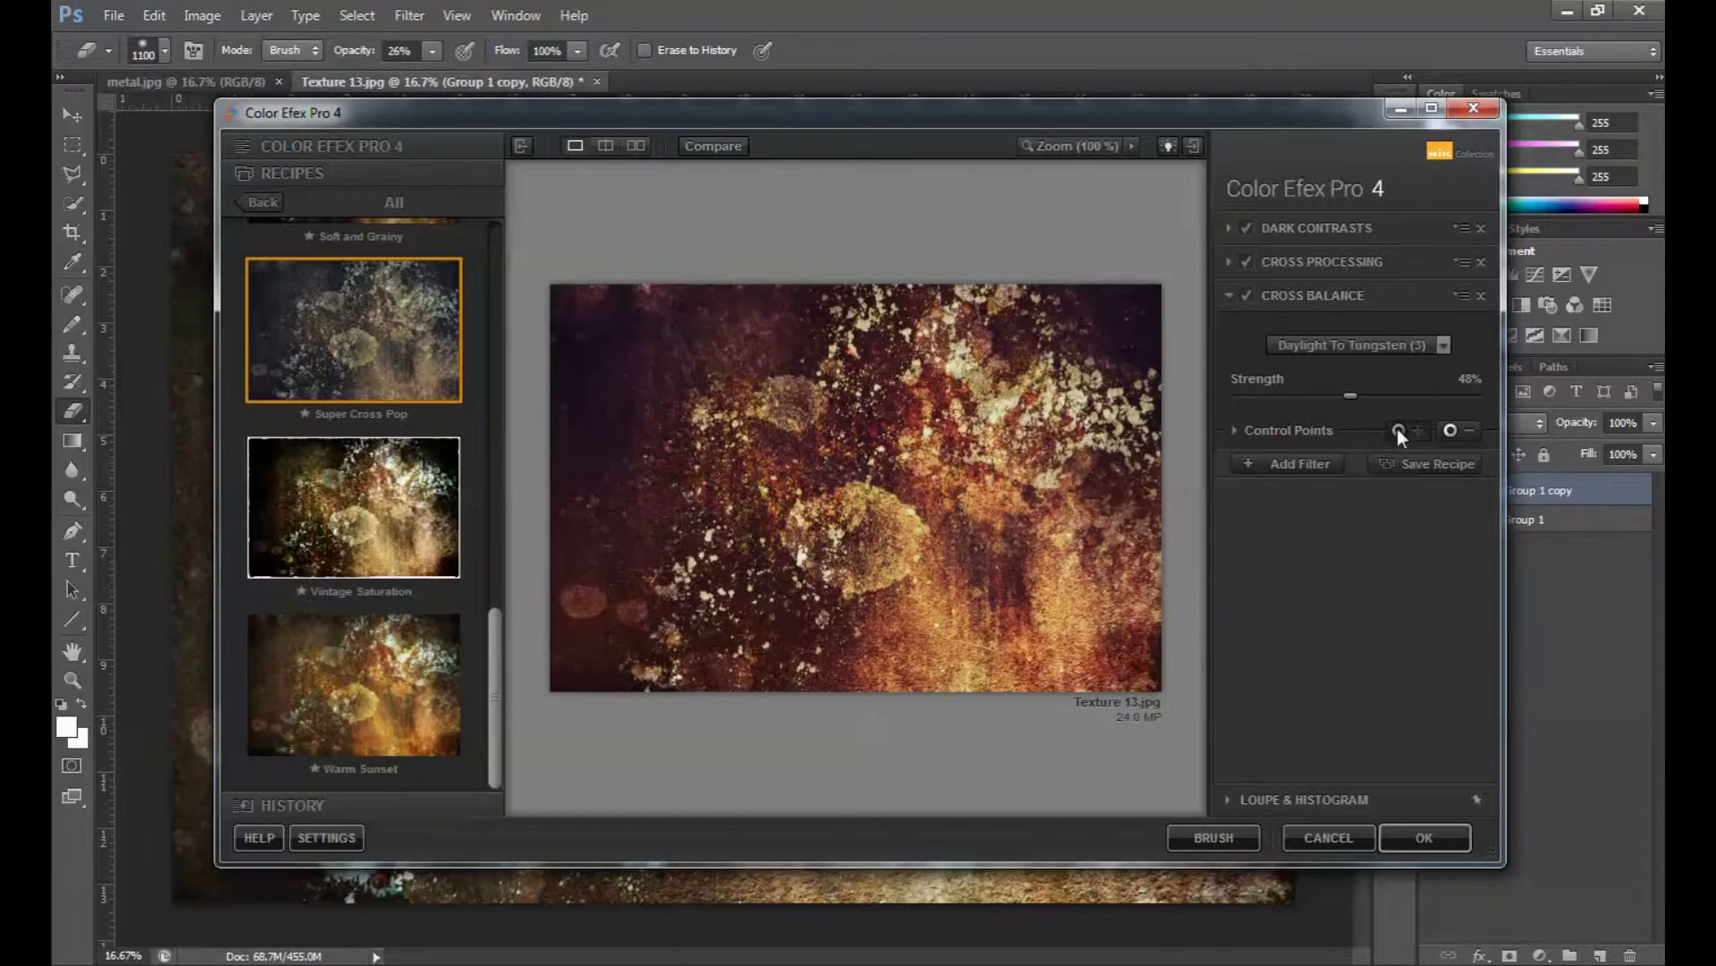
# Add a positive Cross Balance control point over the image's lower-right area and adjust its radius.
pyautogui.click(1059, 636)
pyautogui.moveTo(1060, 634); pyautogui.dragTo(1099, 580)
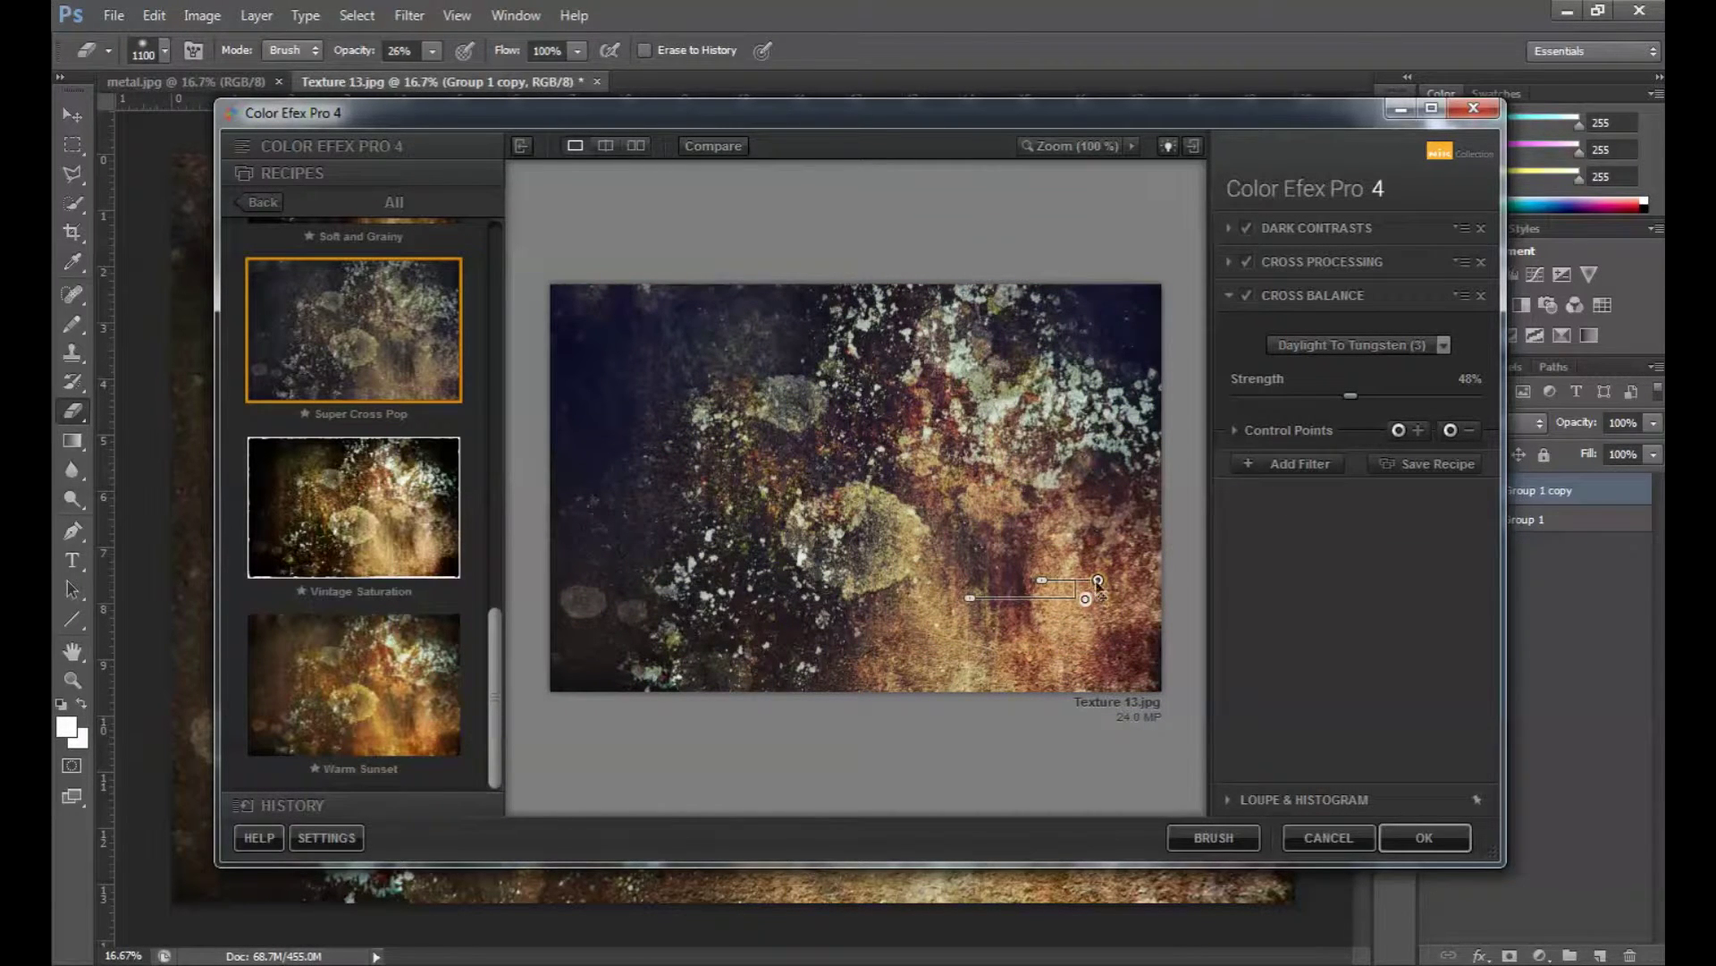
pyautogui.moveTo(1099, 581); pyautogui.dragTo(1016, 583)
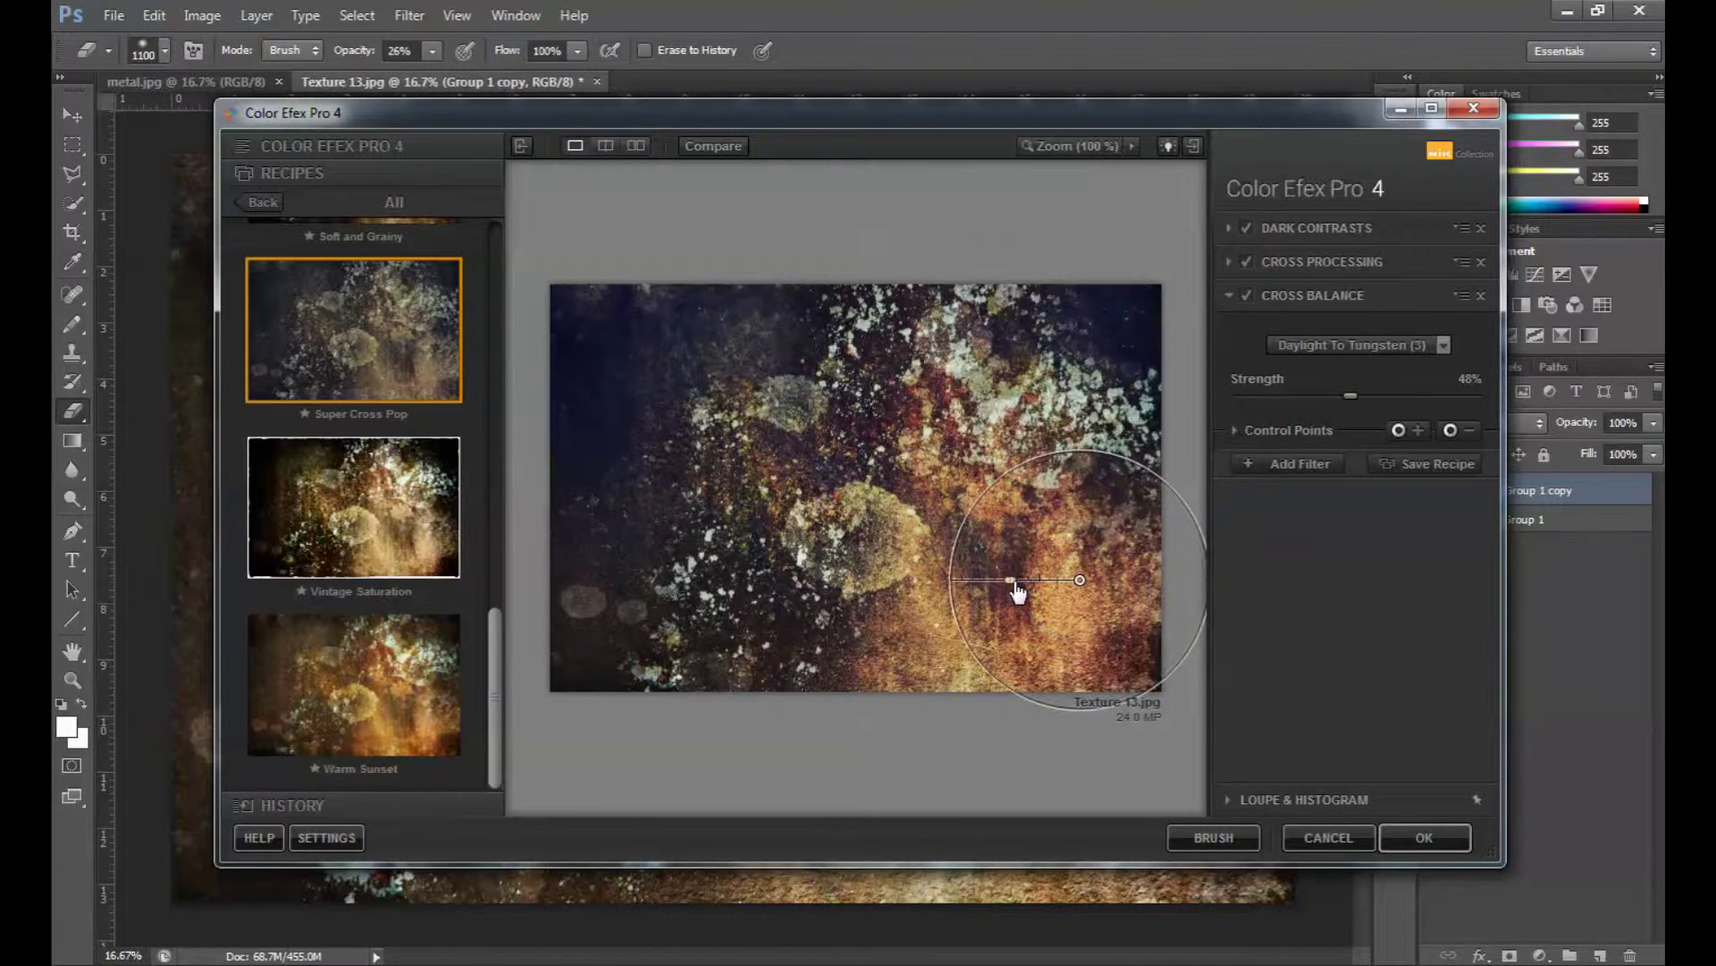
# Add two positive Cross Balance control points, at the image's bottom edge near the centre and over the upper-left round blotch.
pyautogui.click(1418, 430)
pyautogui.click(830, 682)
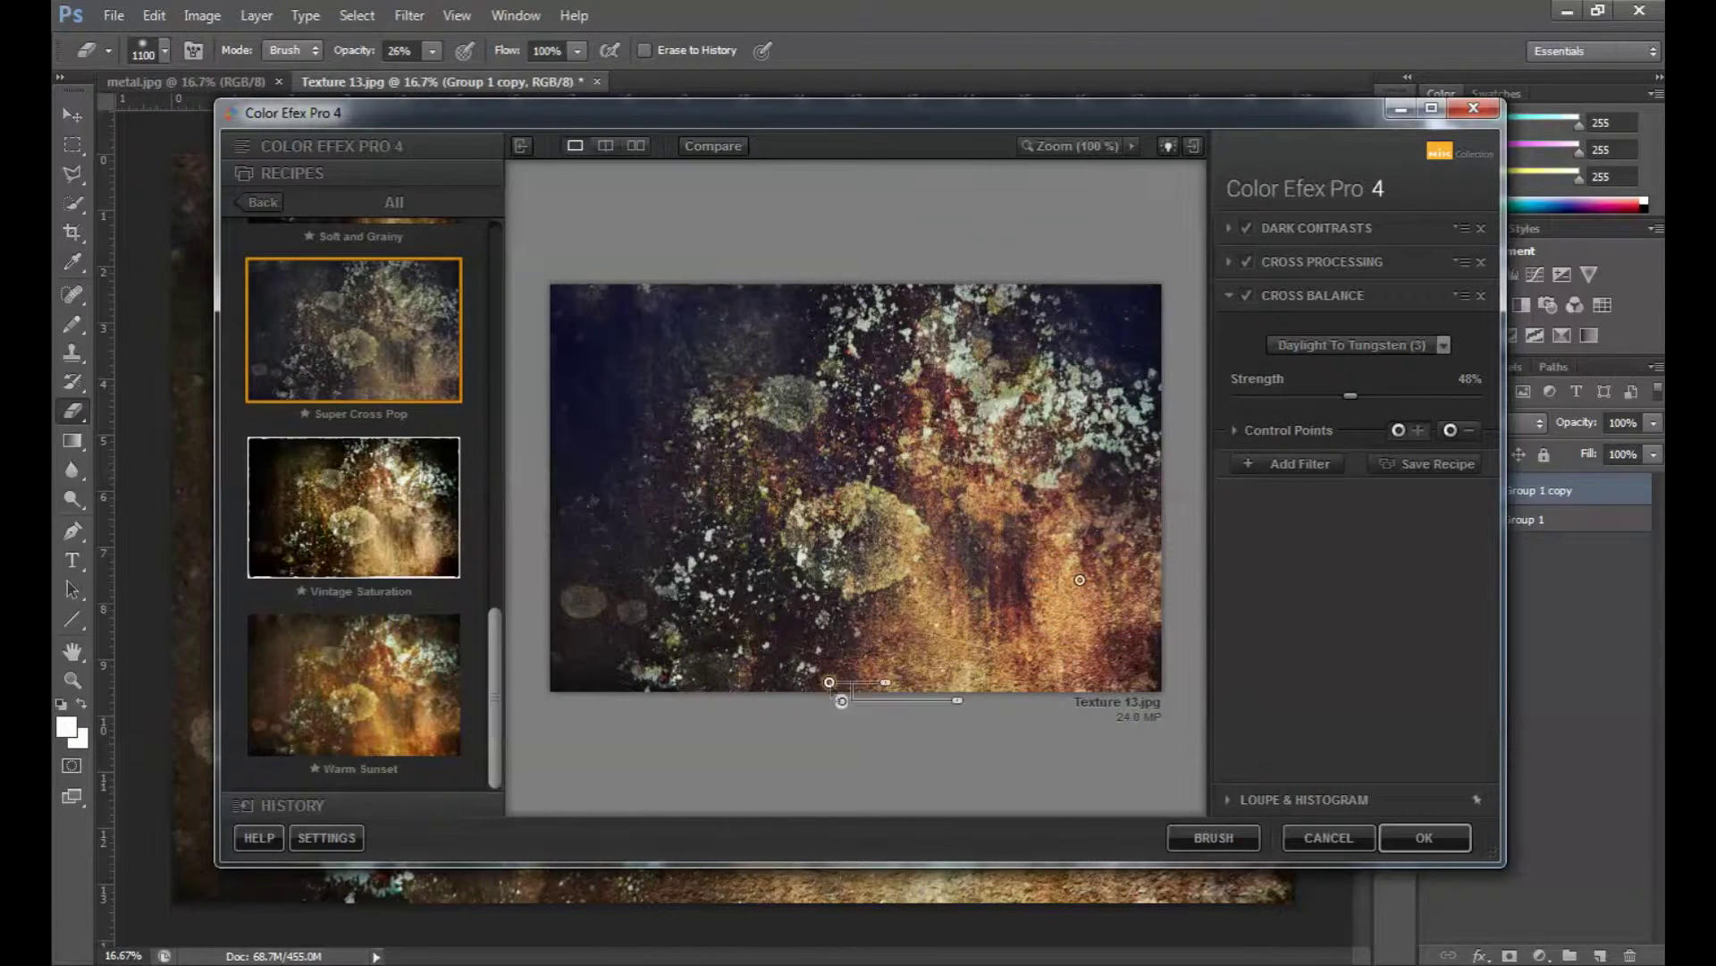
pyautogui.click(1418, 433)
pyautogui.click(767, 397)
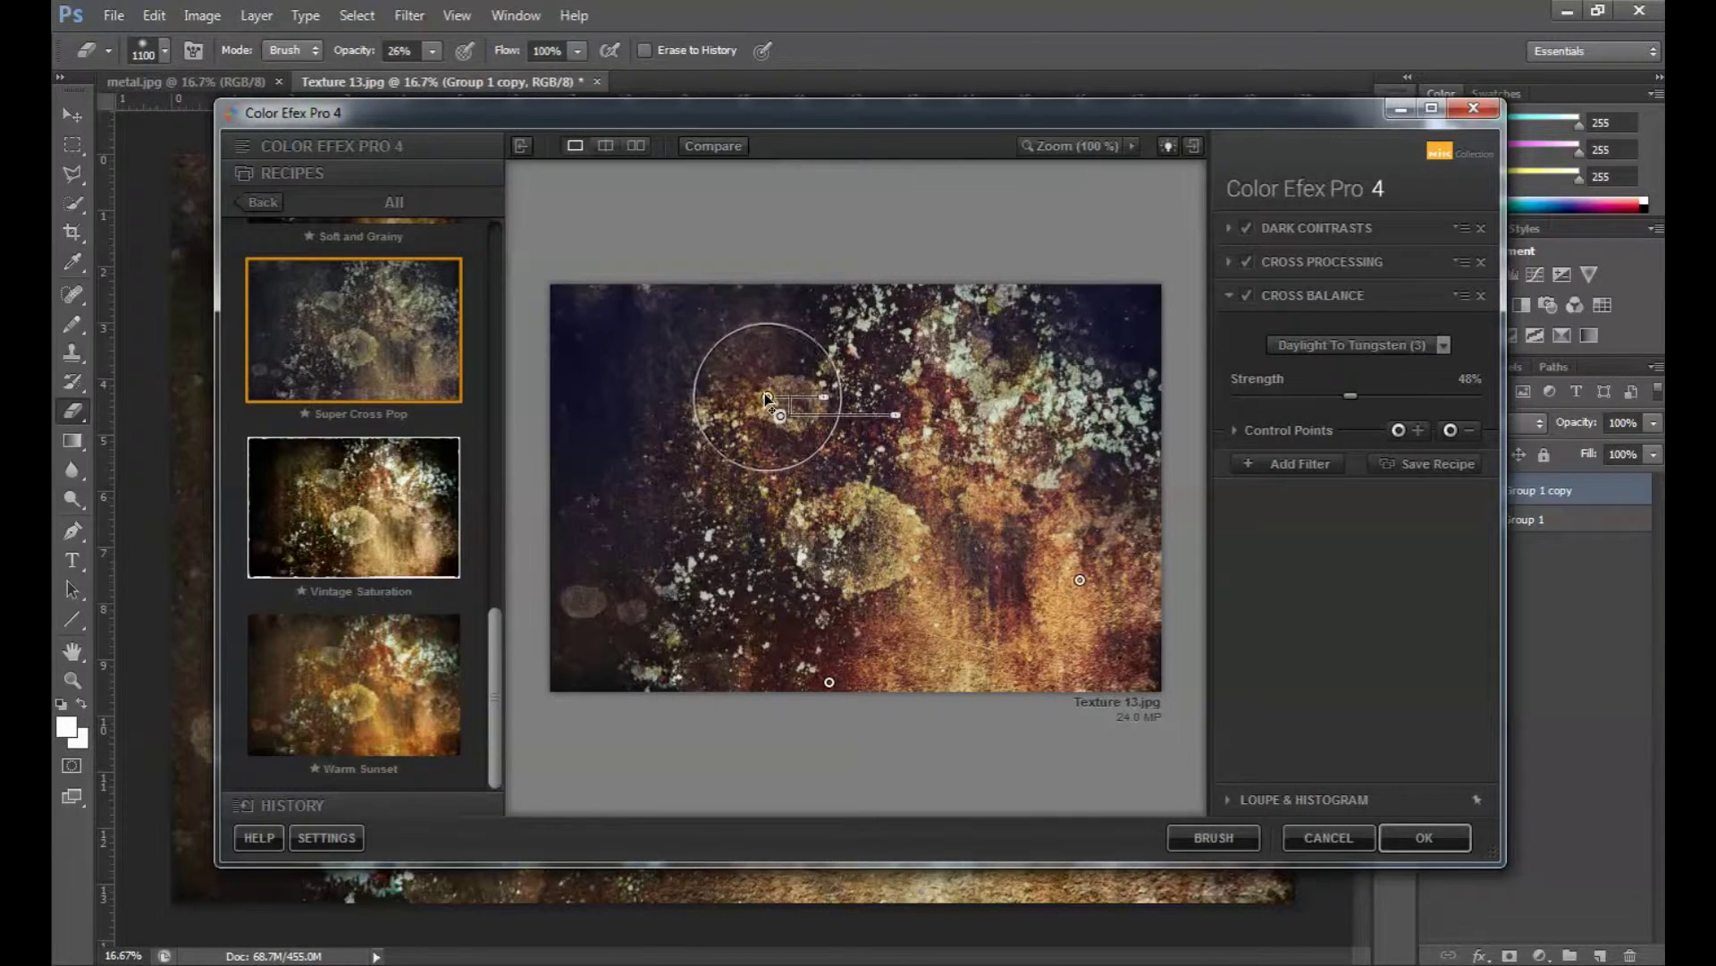
# Add a positive Cross Balance control point in the image's lower left, shift it up toward the centre and adjust its radius.
pyautogui.click(1418, 430)
pyautogui.click(592, 613)
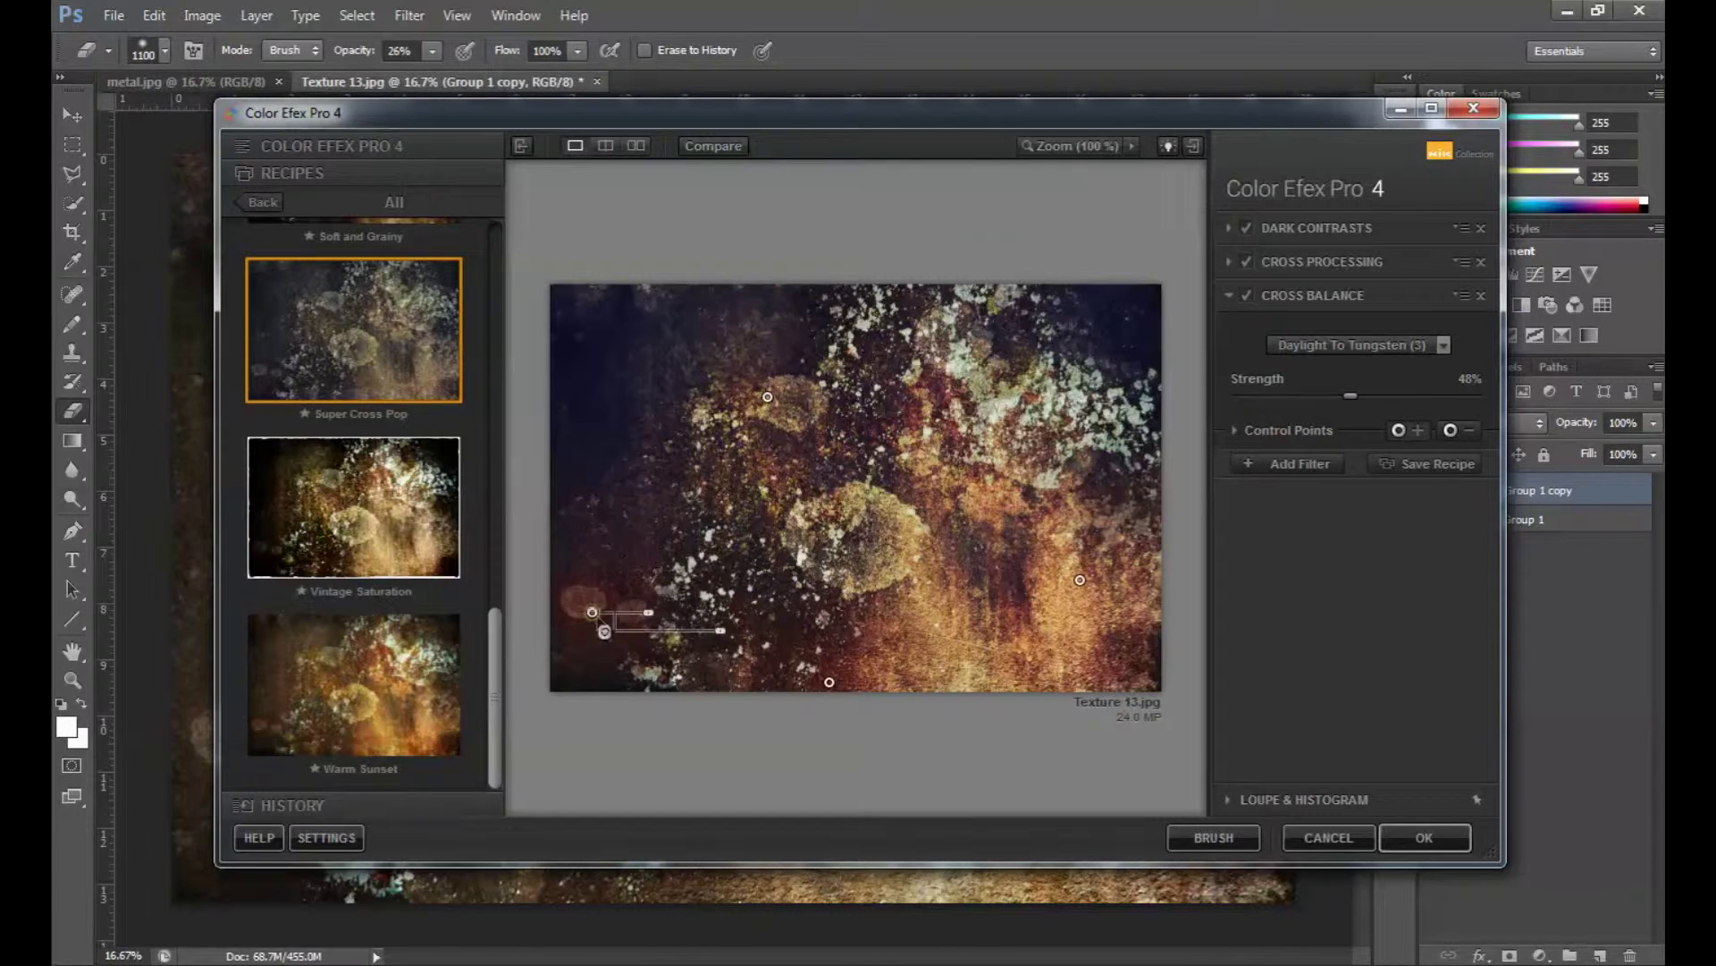
pyautogui.moveTo(592, 613); pyautogui.dragTo(657, 585)
pyautogui.click(713, 594)
pyautogui.click(657, 586)
pyautogui.moveTo(716, 588); pyautogui.dragTo(714, 587)
# Add a positive Cross Balance control point and position it over the white speckles in the image's upper right.
pyautogui.click(1399, 434)
pyautogui.click(954, 379)
pyautogui.moveTo(954, 379); pyautogui.dragTo(993, 349)
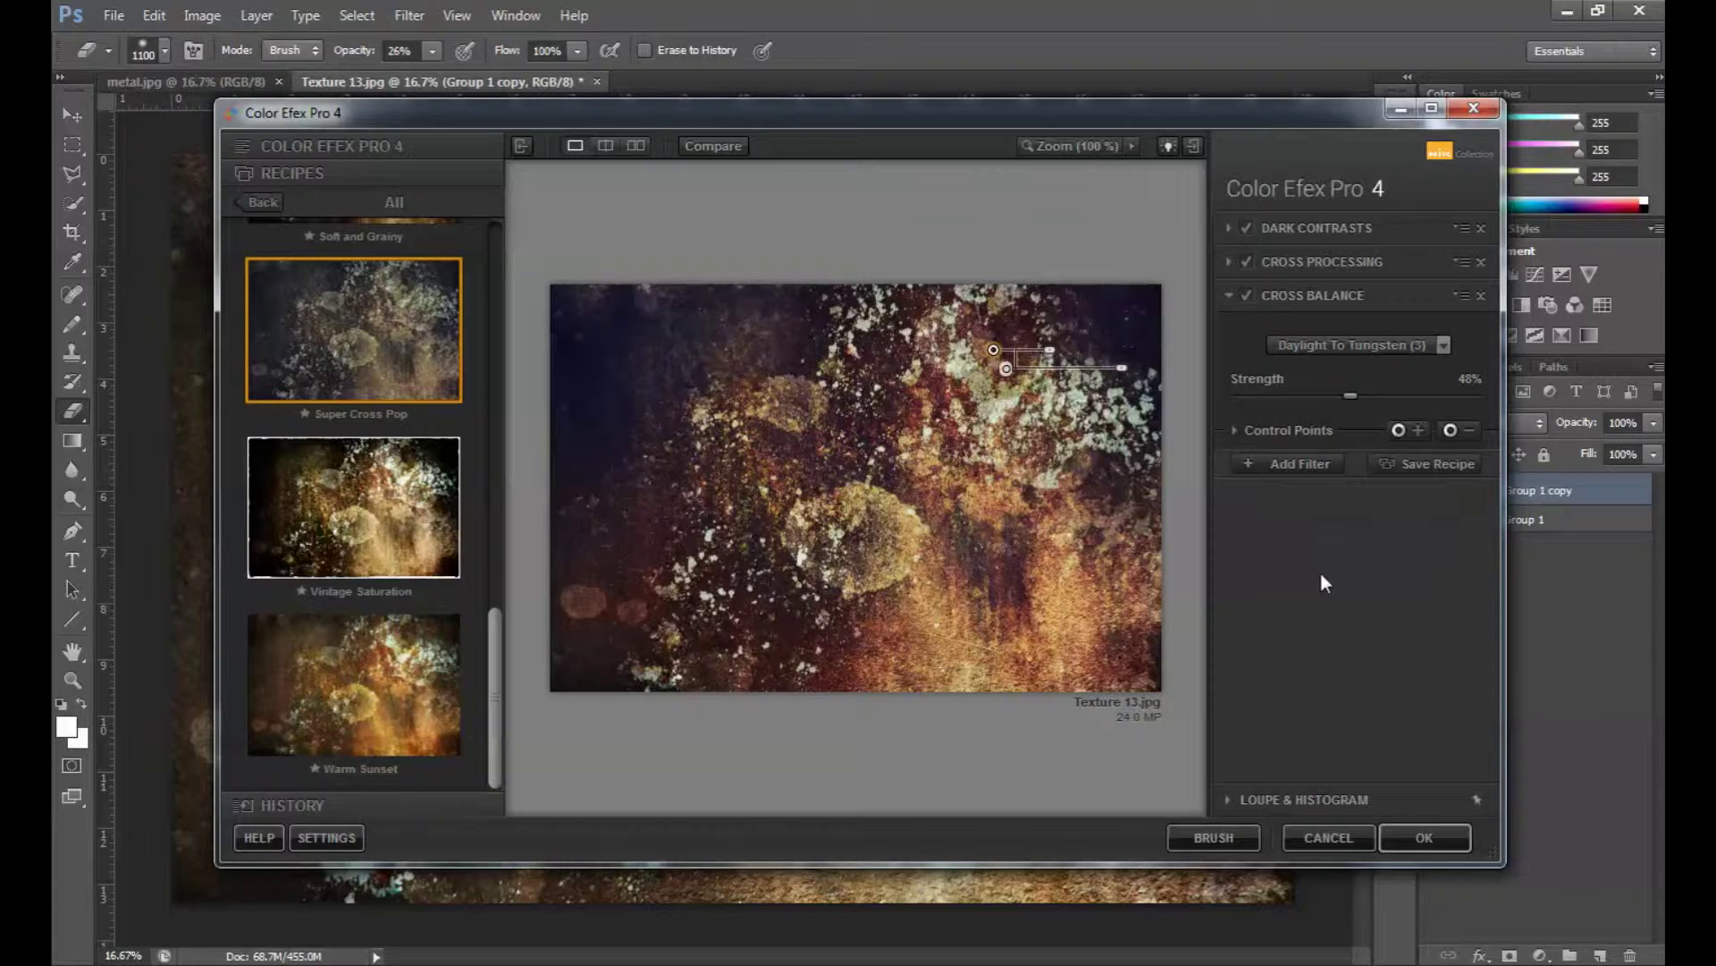
# Add an empty filter slot, browse the filter list, and apply the filter stack to the texture.
pyautogui.click(1297, 463)
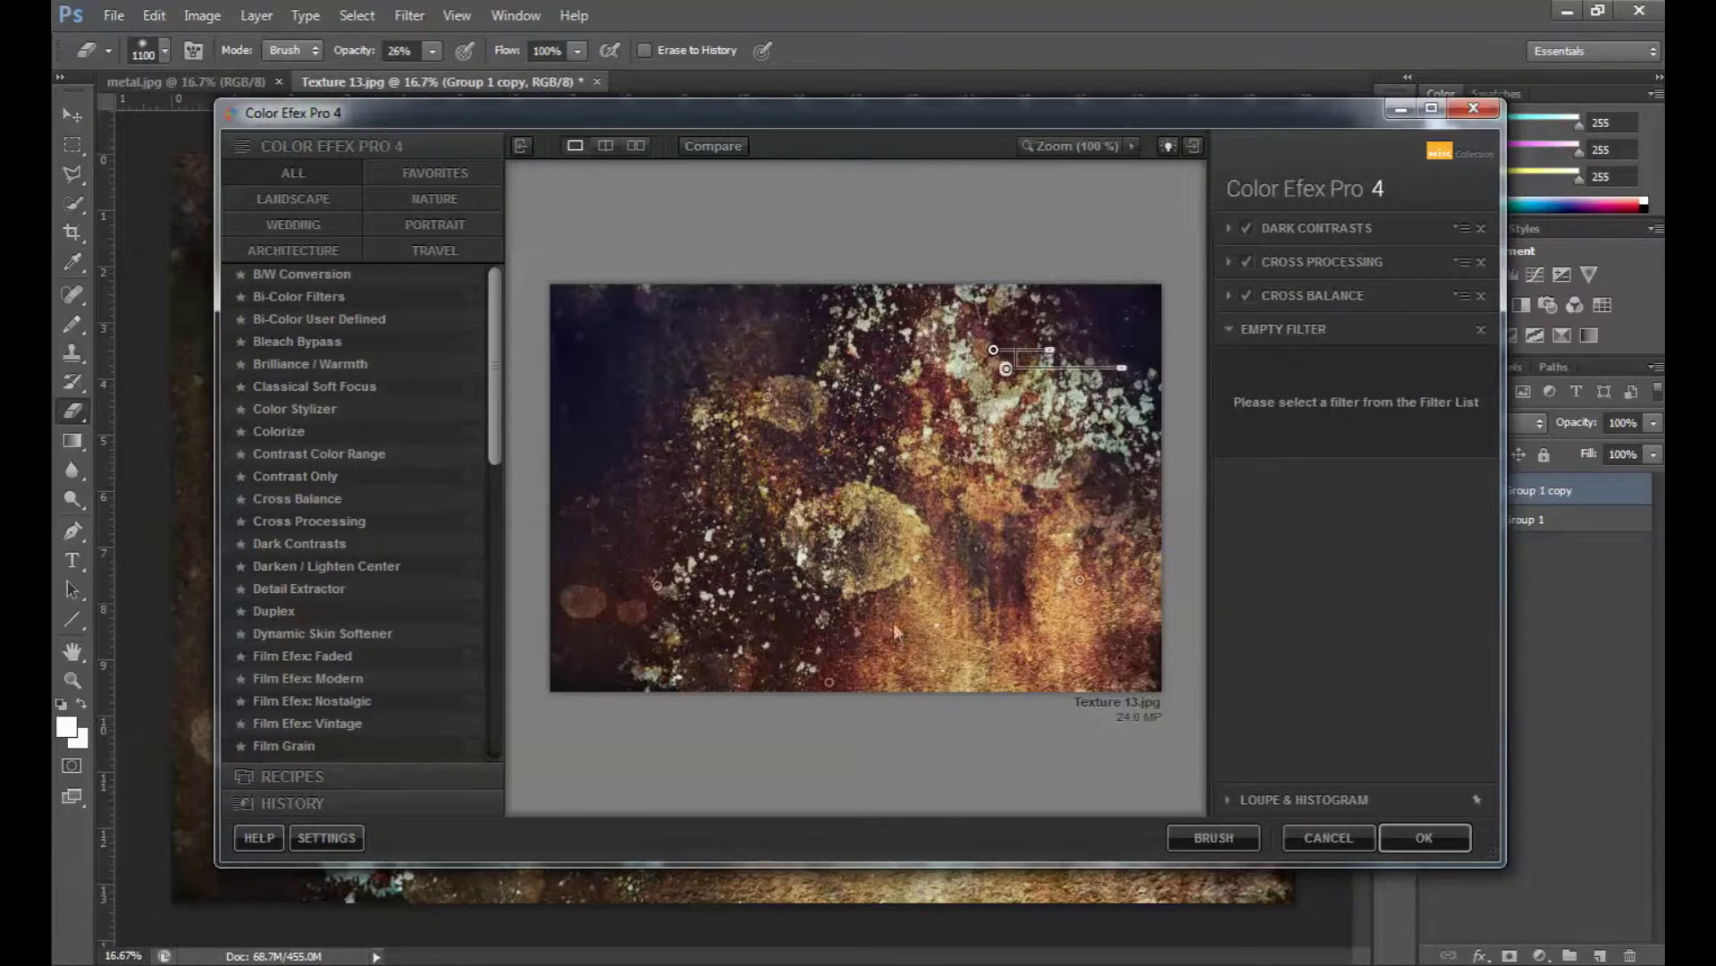
pyautogui.moveTo(491, 379)
pyautogui.mouseDown()
pyautogui.moveTo(515, 421)
pyautogui.moveTo(485, 690)
pyautogui.moveTo(459, 373)
pyautogui.moveTo(474, 318)
pyautogui.mouseUp()
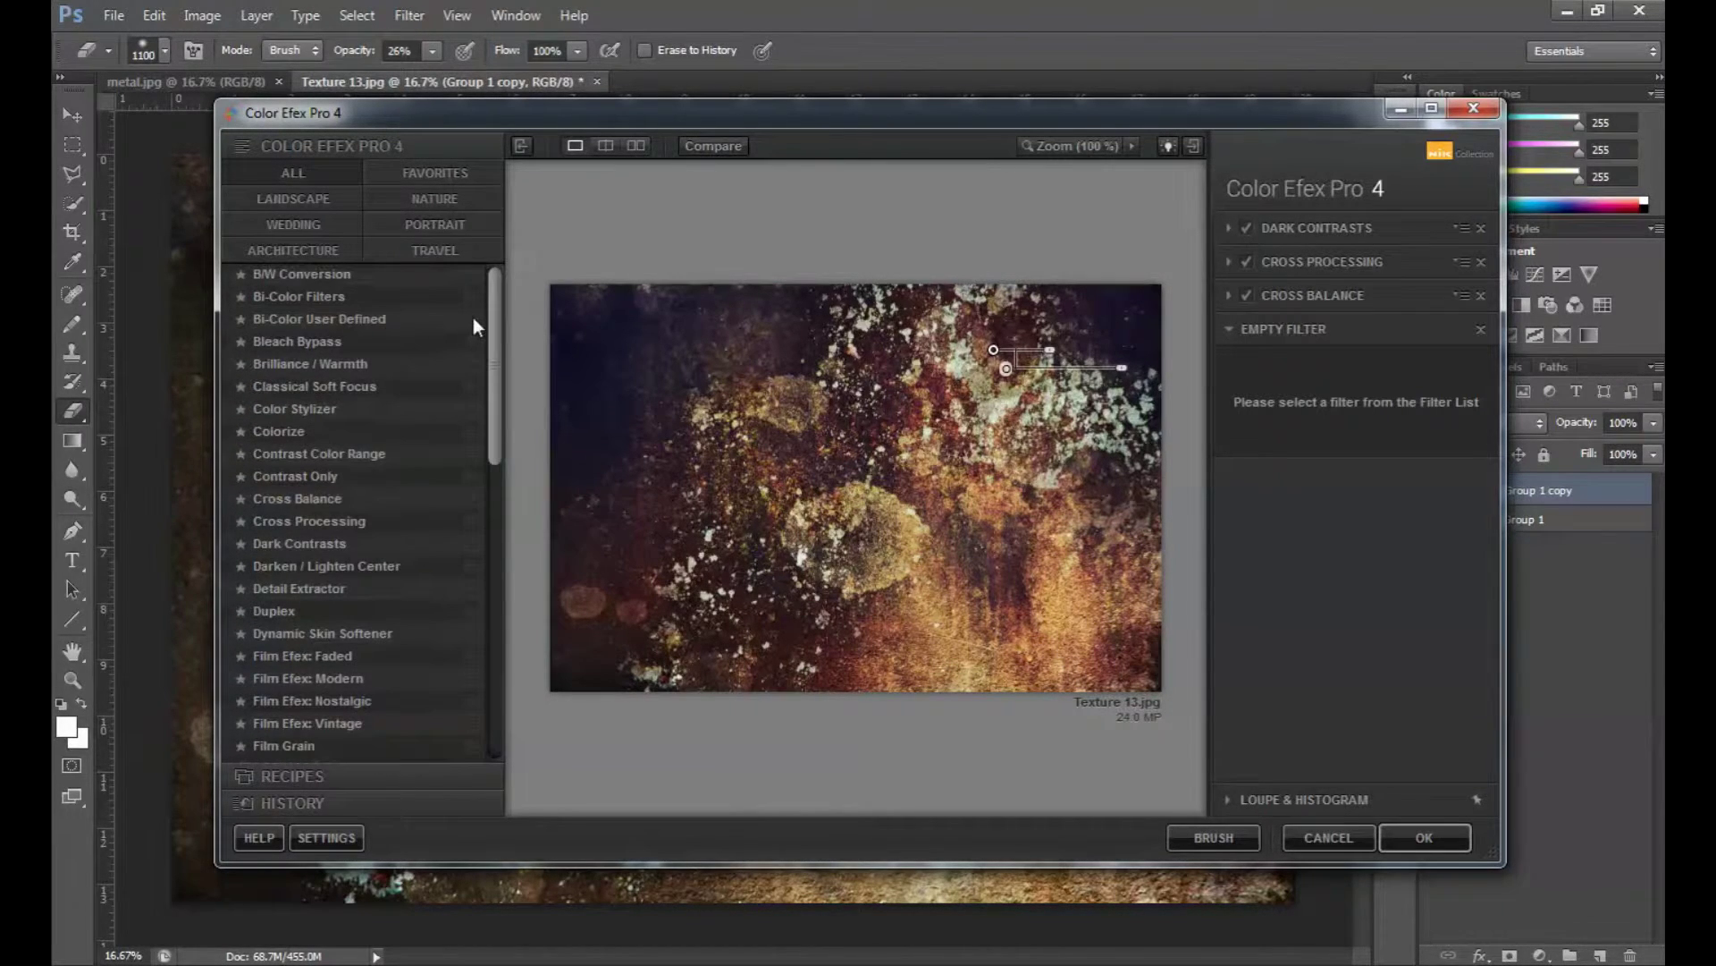
pyautogui.click(1434, 840)
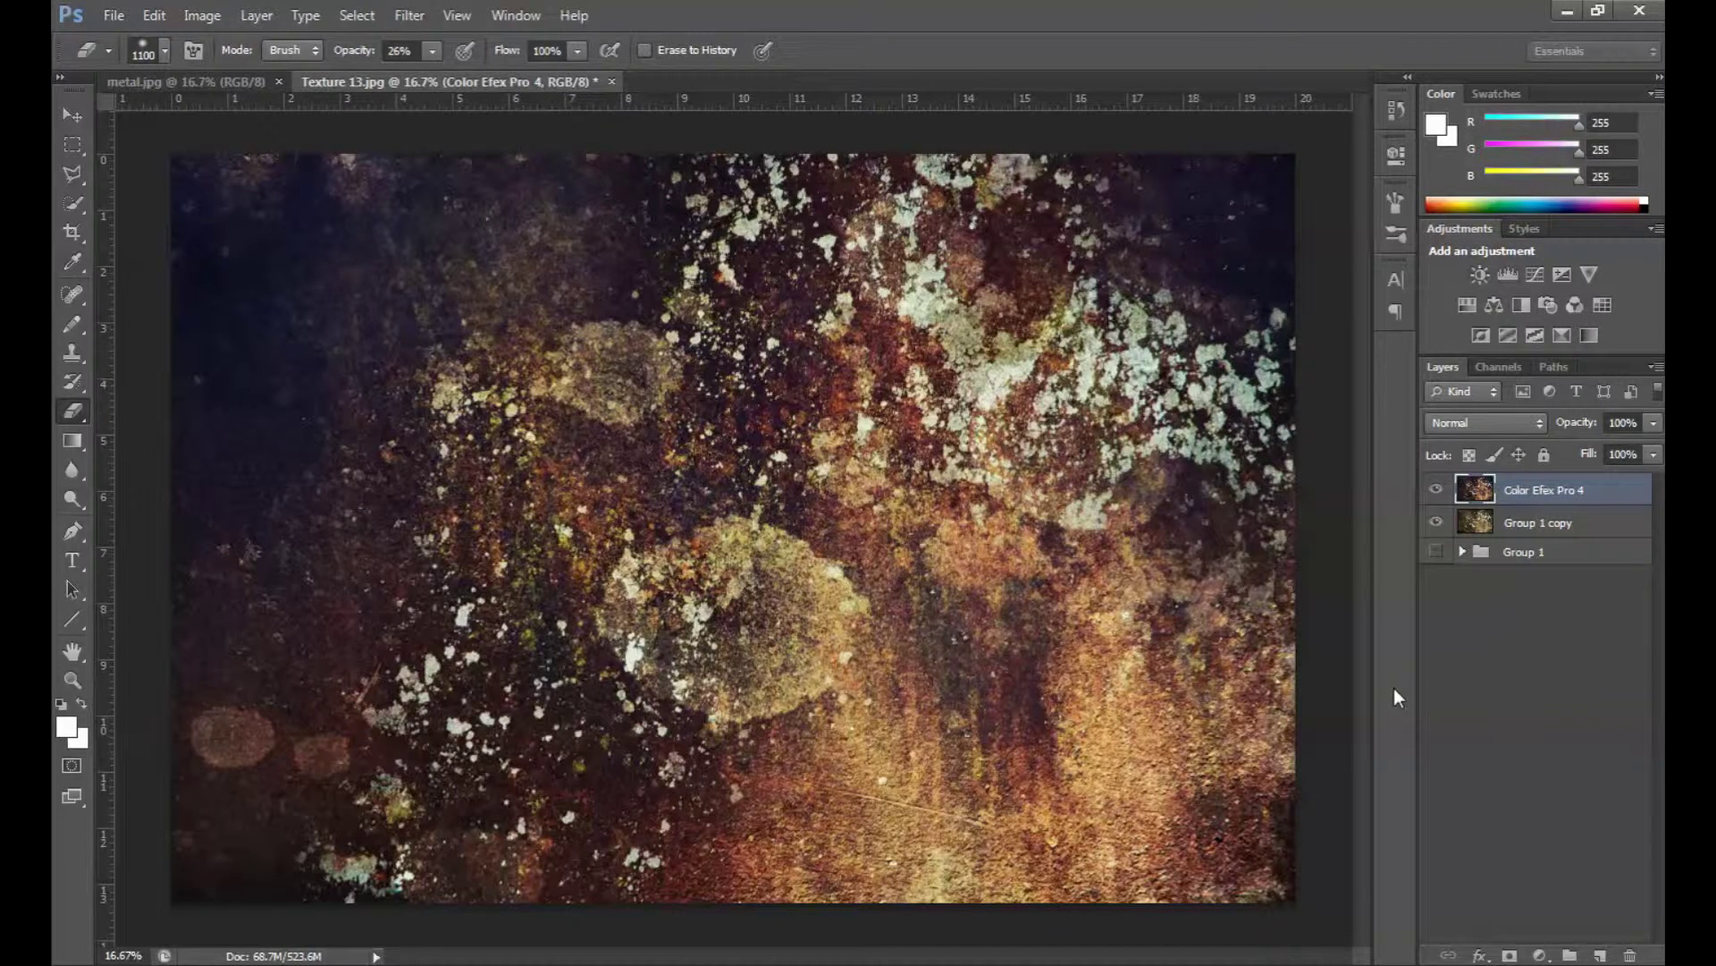
# Toggle the Color Efex Pro 4 layer's visibility repeatedly to compare the graded texture with Group 1 copy, leaving the layer shown.
pyautogui.click(1436, 490)
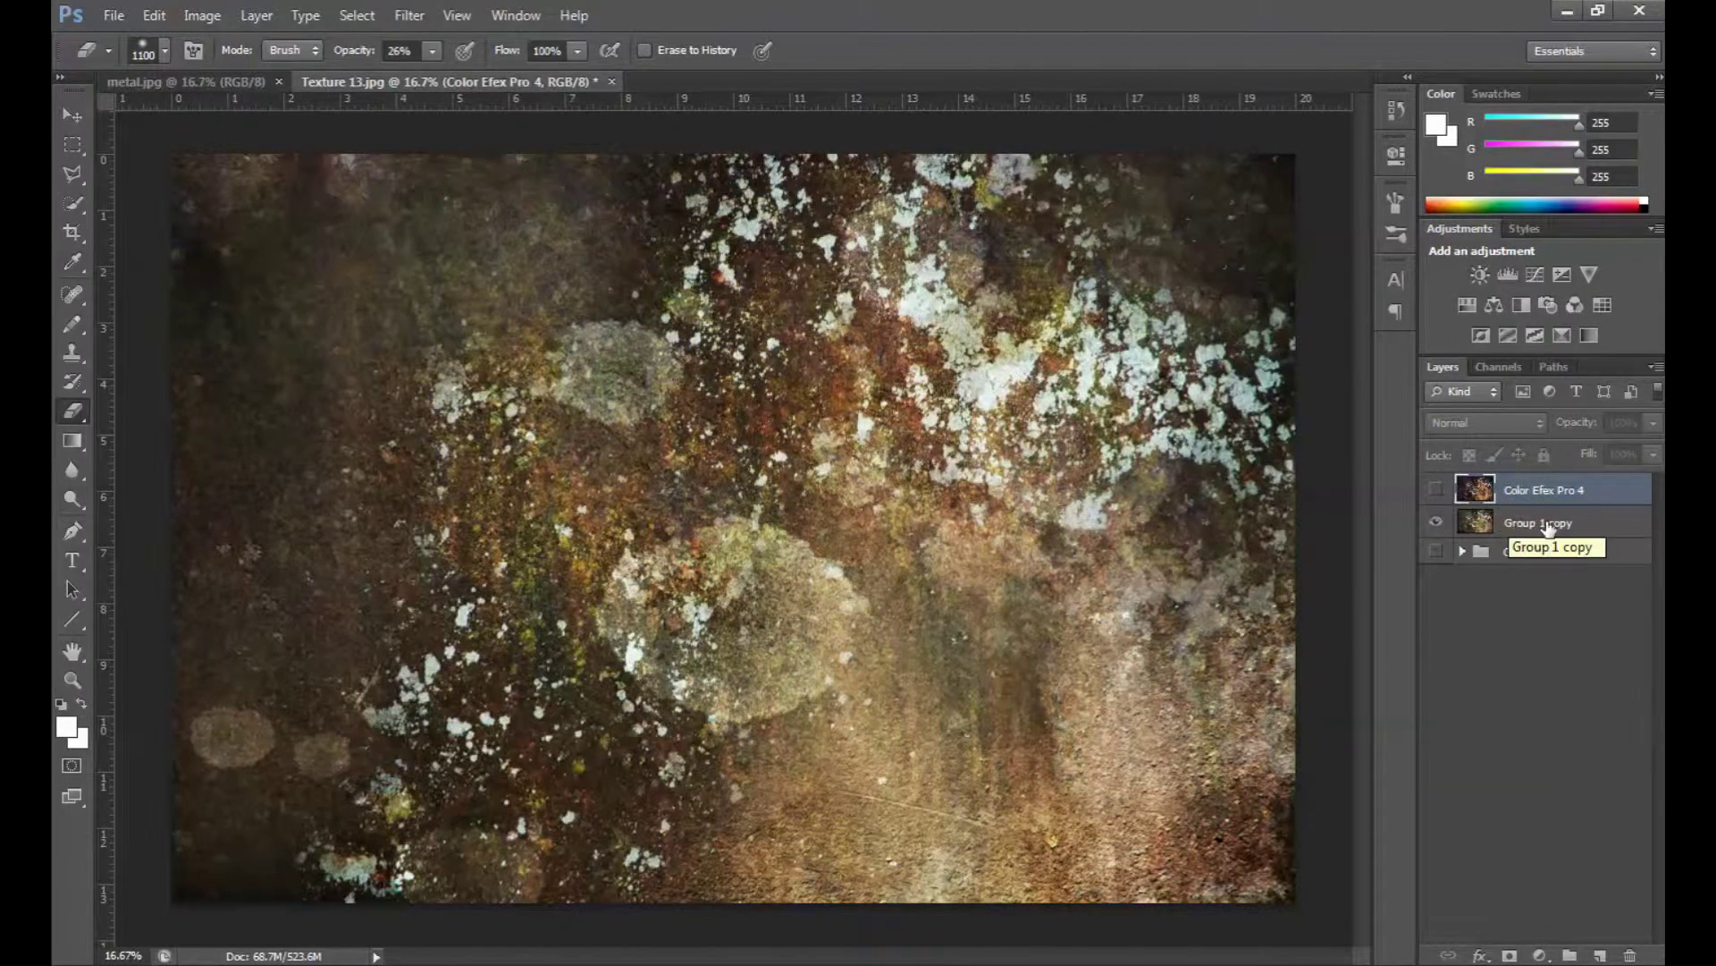
pyautogui.click(1511, 523)
pyautogui.click(1437, 490)
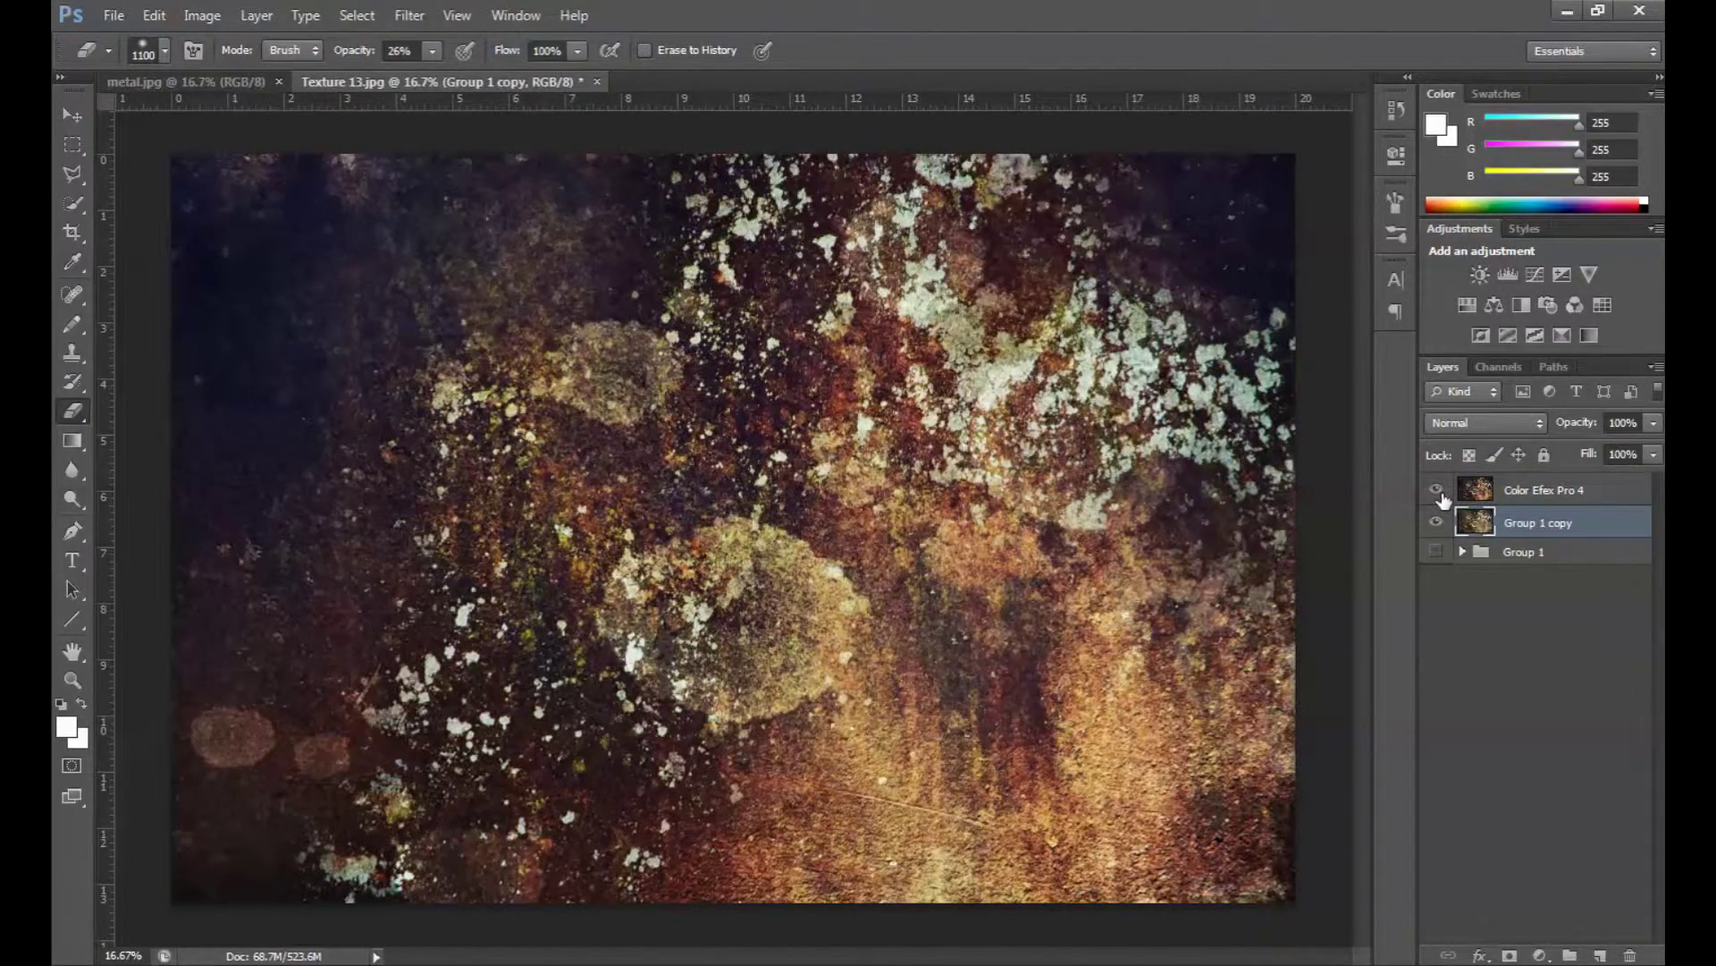
pyautogui.click(1437, 490)
pyautogui.click(1437, 490)
pyautogui.click(1445, 498)
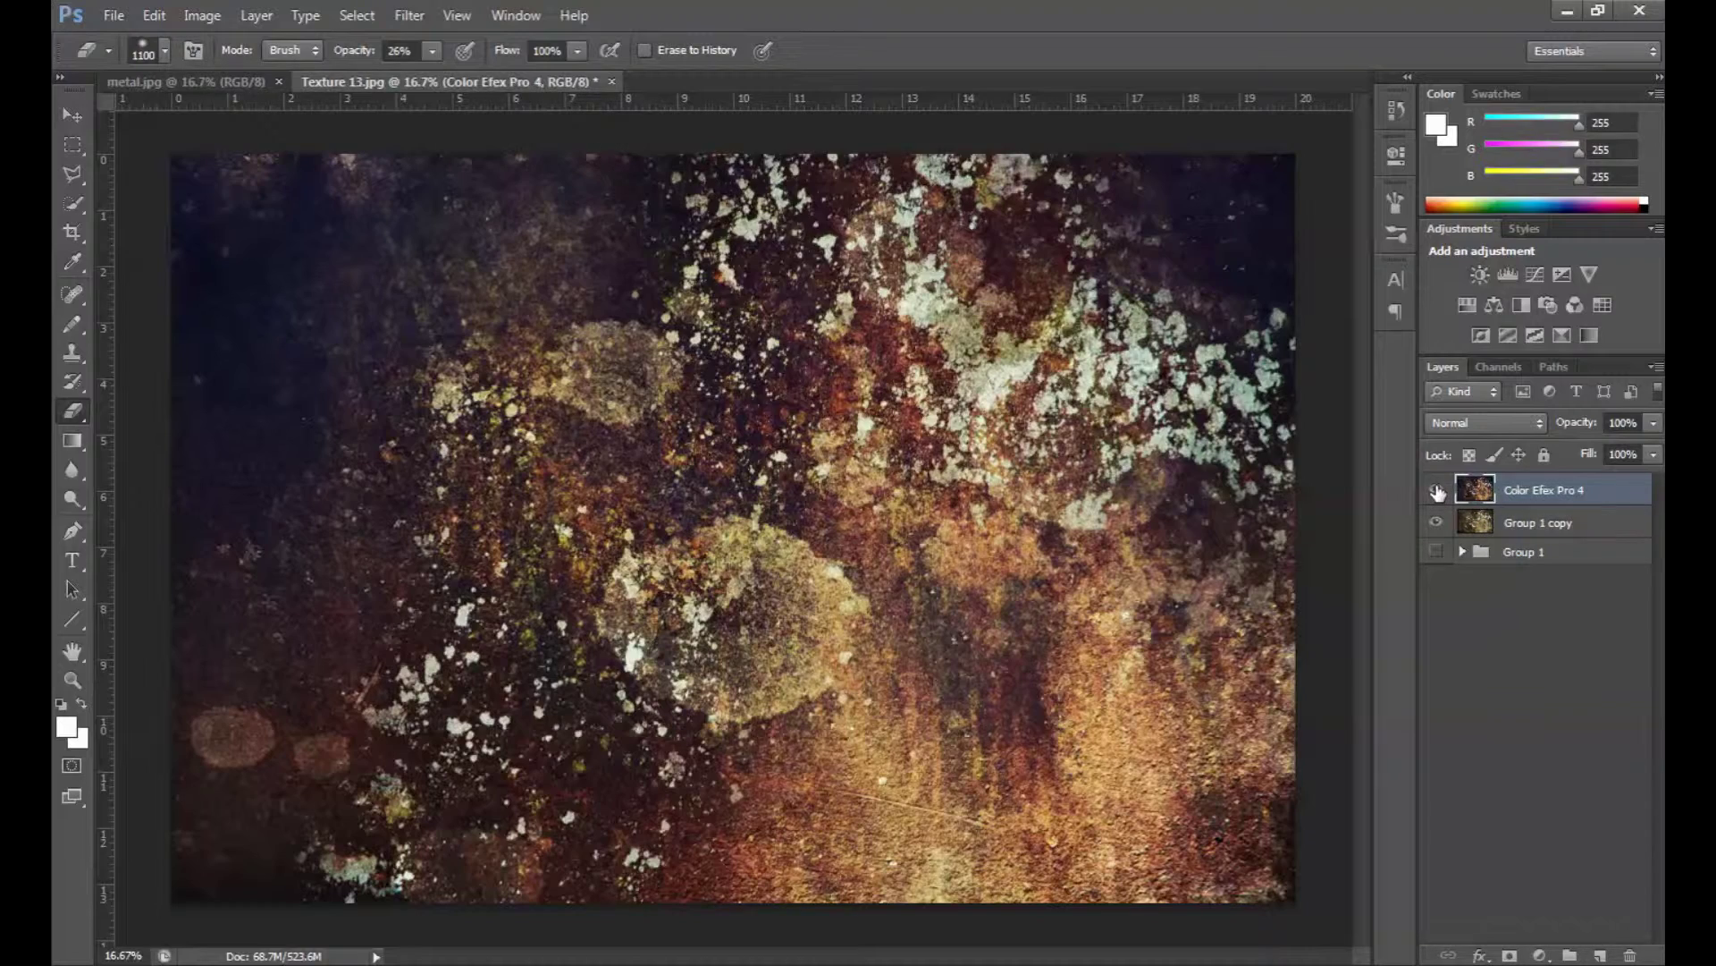
pyautogui.click(1437, 492)
pyautogui.click(1437, 492)
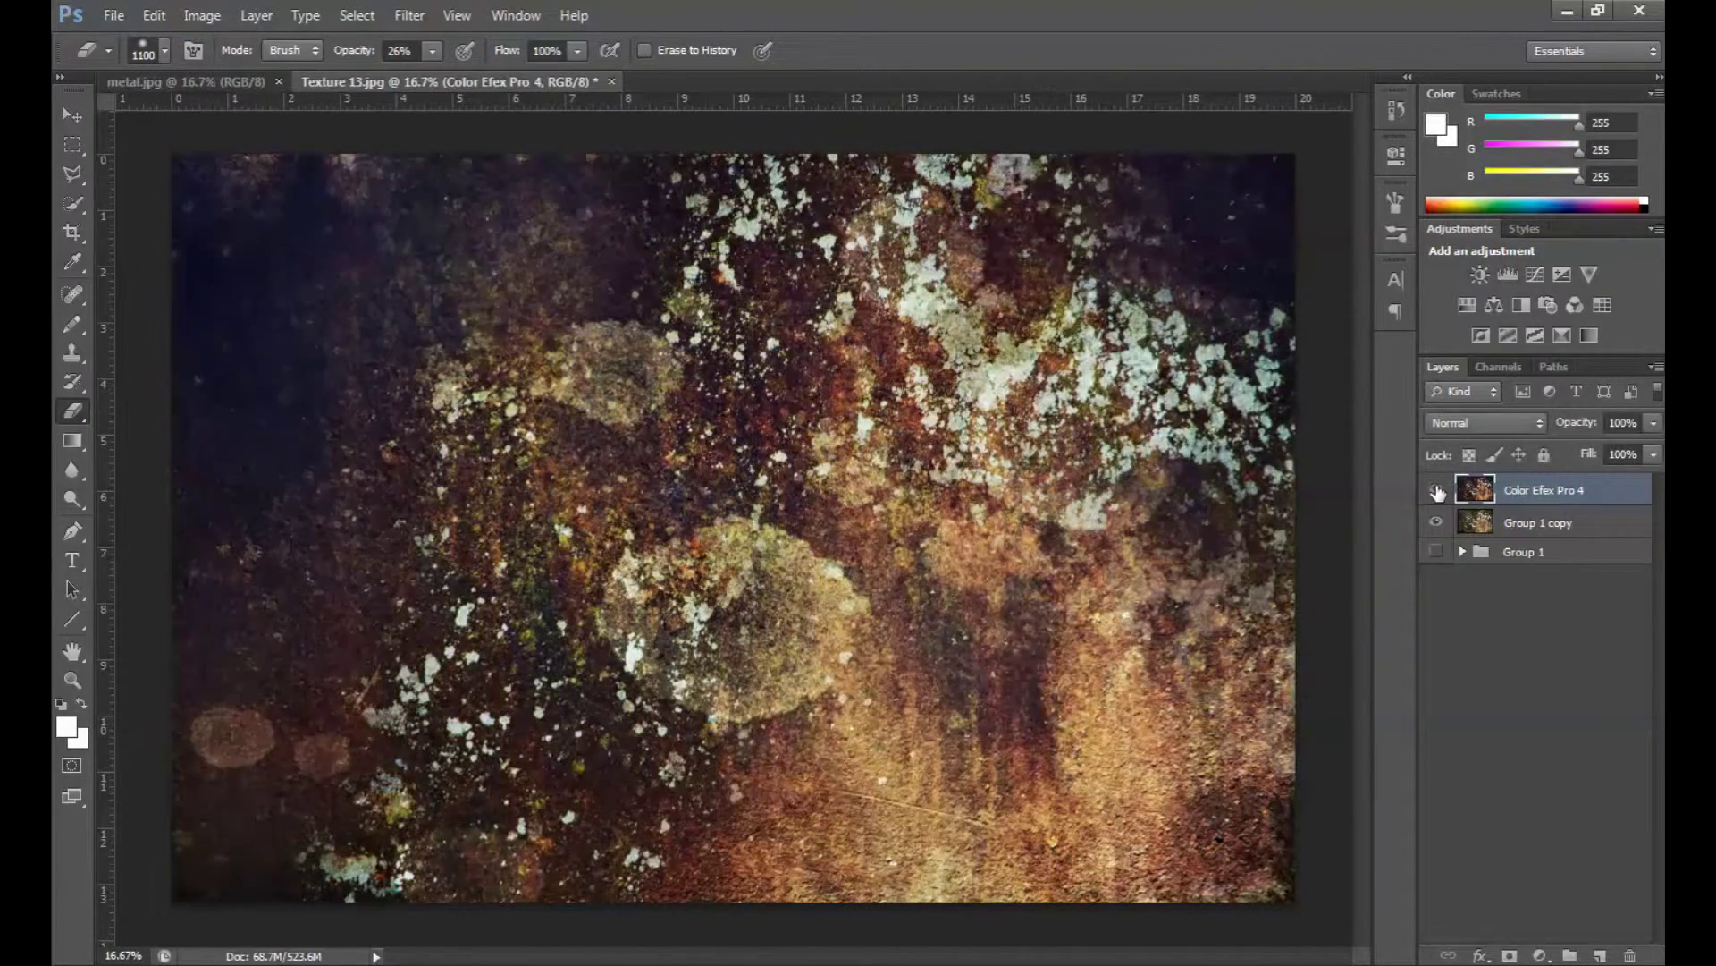